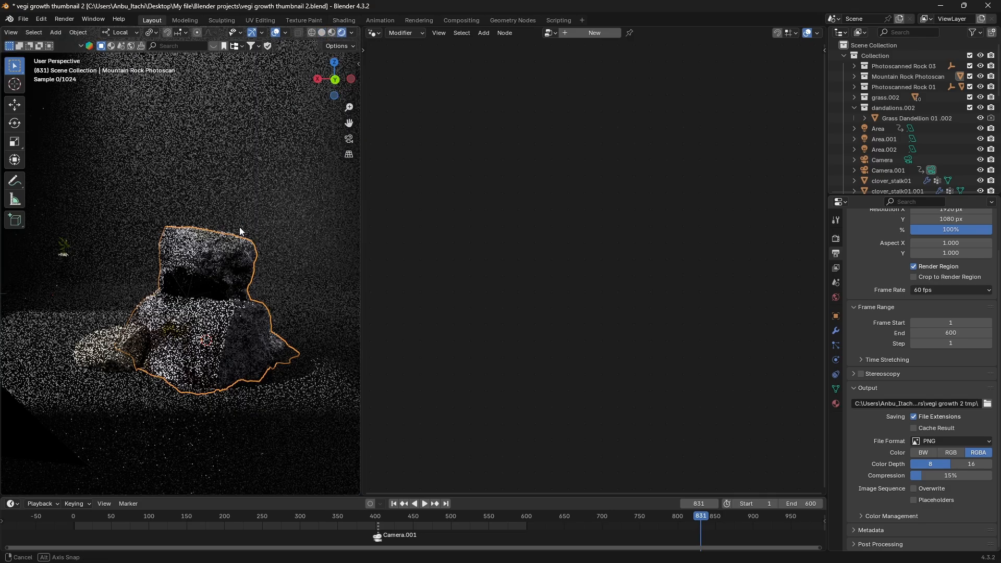
Switch the viewport to solid shading and create a new geometry node tree on the Mountain Rock Photoscan object
{"action": "mouse_move", "coordinate": [276, 223]}
{"action": "middle_mouse_down"}
{"action": "mouse_move", "coordinate": [241, 226]}
{"action": "mouse_move", "coordinate": [252, 255]}
{"action": "middle_mouse_up"}
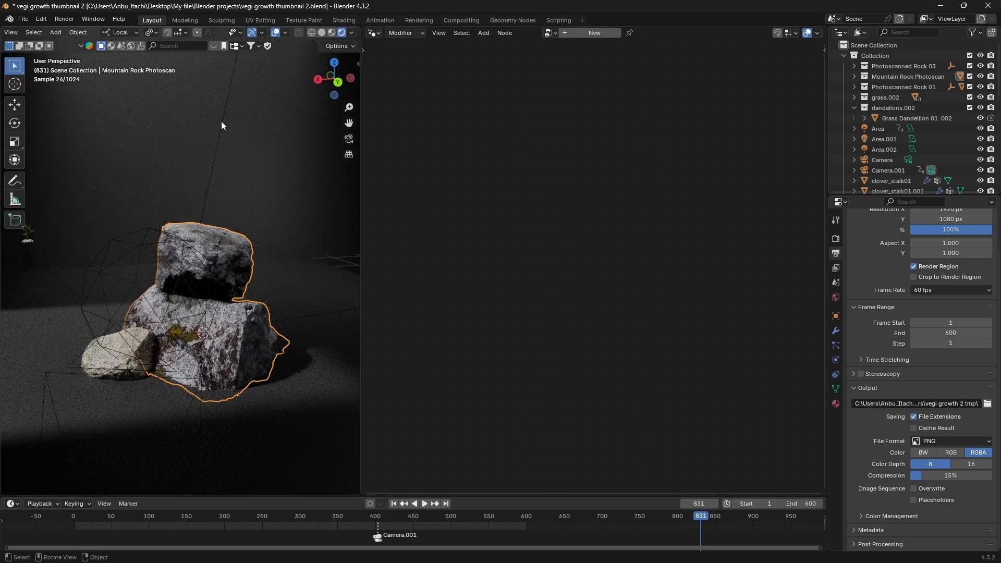
{"action": "left_click", "coordinate": [321, 33]}
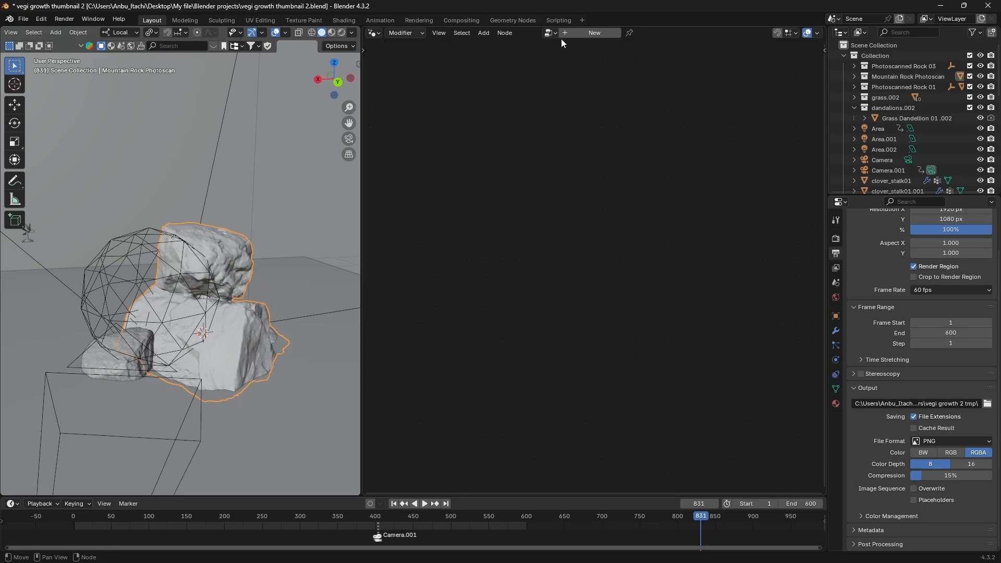
{"action": "left_click", "coordinate": [575, 33]}
{"action": "left_click_drag", "start_coordinate": [596, 210], "coordinate": [741, 310]}
{"action": "key", "text": "Home"}
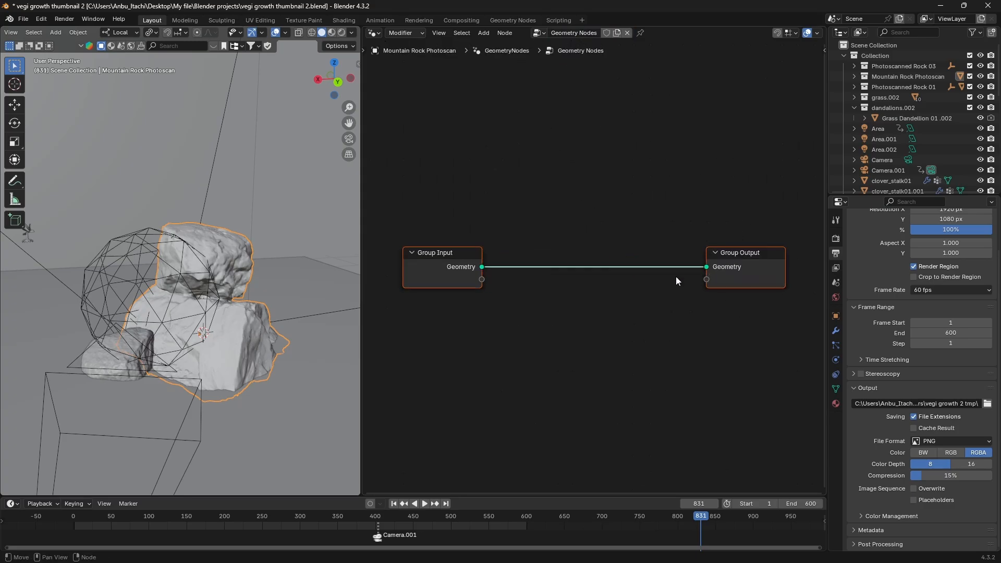
{"action": "left_click", "coordinate": [452, 250]}
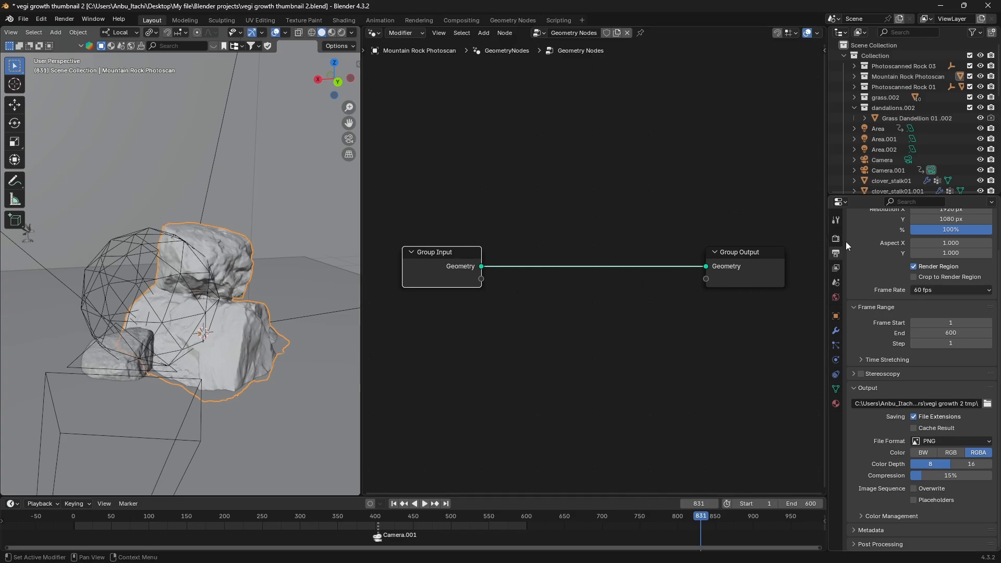
{"action": "left_click", "coordinate": [747, 253]}
{"action": "left_click", "coordinate": [468, 267]}
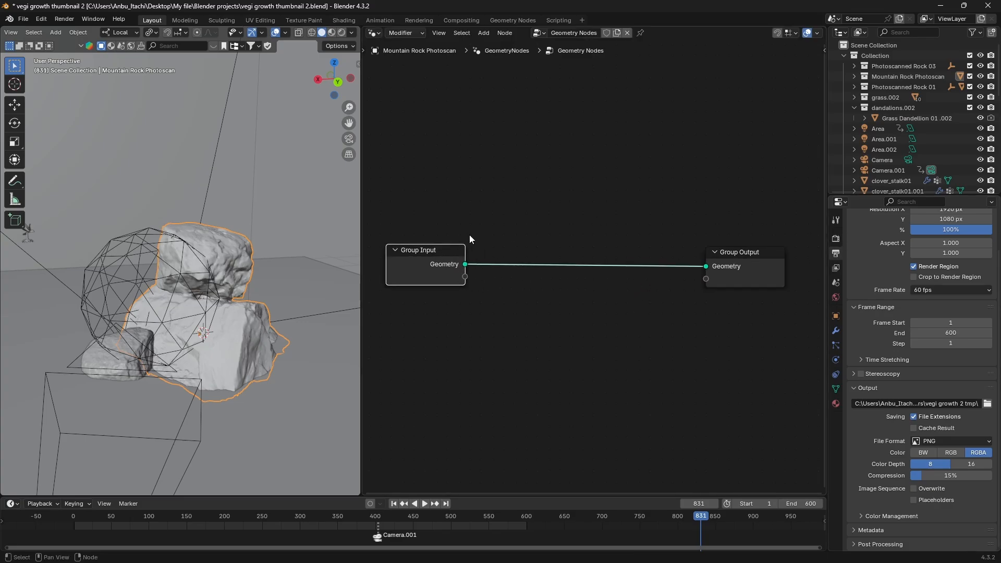
Add a Distribute Points on Faces node between the Group Input and Group Output nodes
{"action": "key", "text": "shift+a"}
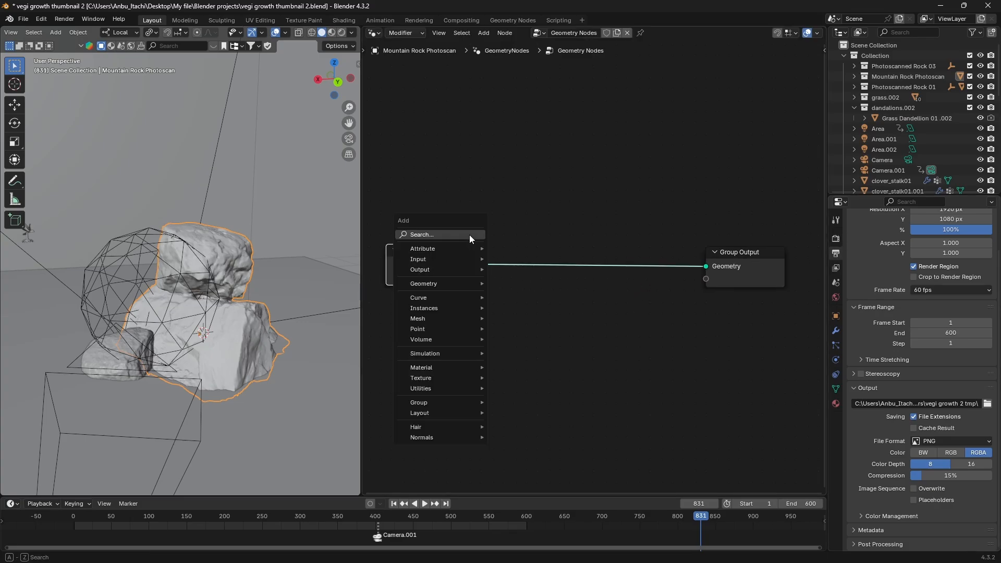
{"action": "type", "text": "di"}
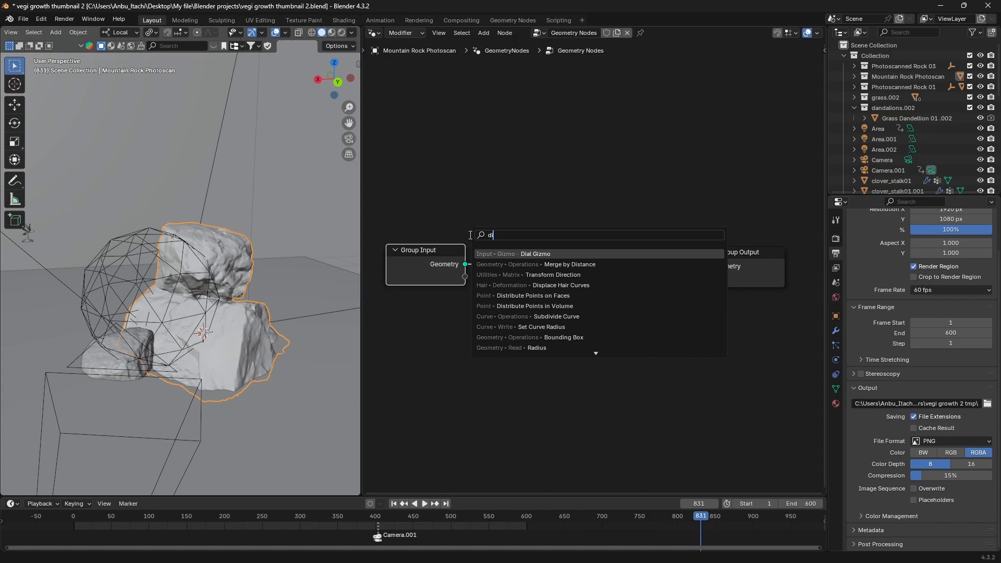
{"action": "key", "text": "Down"}
{"action": "key", "text": "Down"}
{"action": "key", "text": "Down"}
{"action": "key", "text": "Down"}
{"action": "key", "text": "Return"}
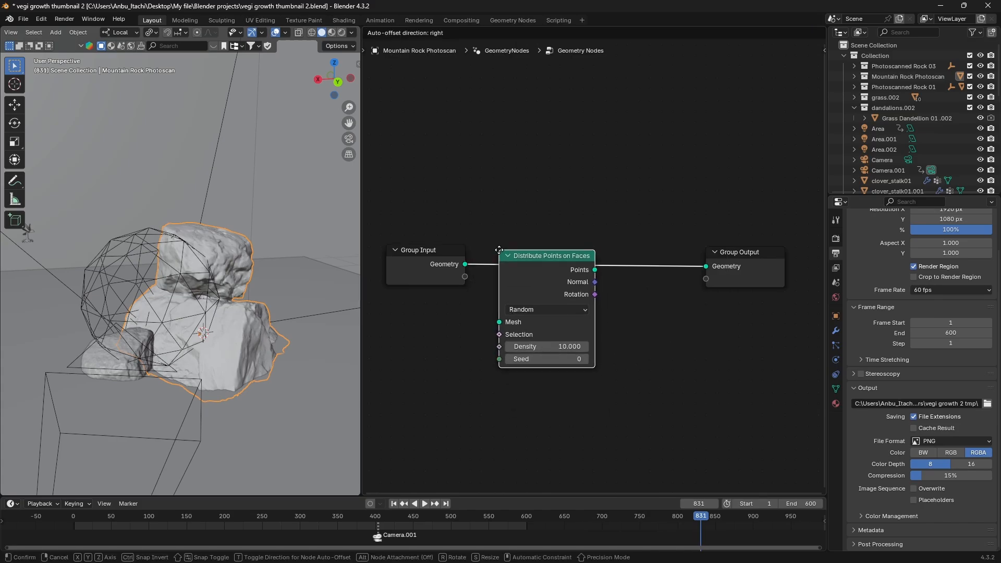
{"action": "left_click", "coordinate": [495, 233]}
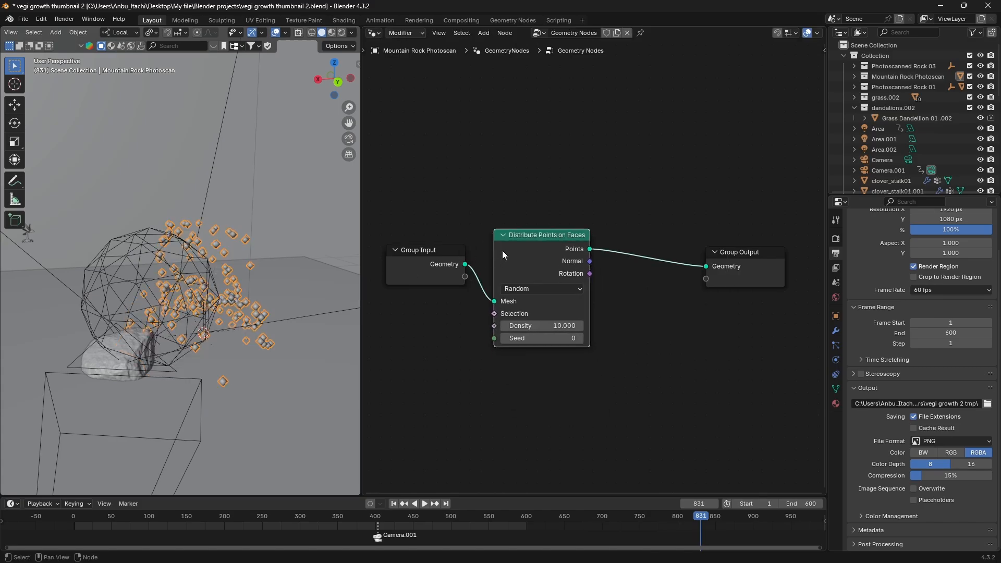
Set the Distribute Points on Faces density to 50 and inspect the points on the rock
{"action": "middle_click_drag", "start_coordinate": [250, 274], "coordinate": [223, 253]}
{"action": "scroll", "coordinate": [258, 290], "scroll_direction": "up", "scroll_amount": 3}
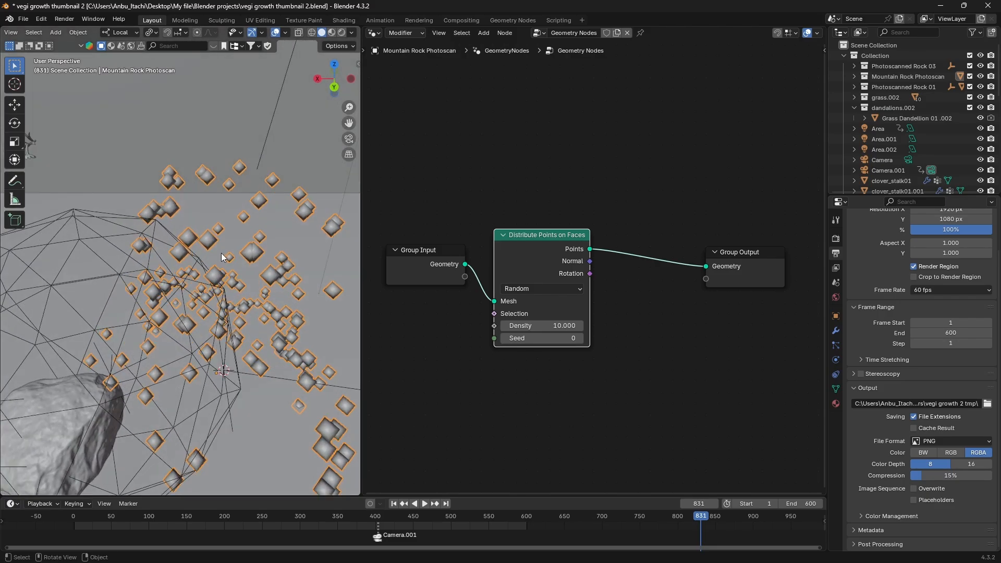
{"action": "middle_click_drag", "start_coordinate": [222, 252], "coordinate": [206, 247]}
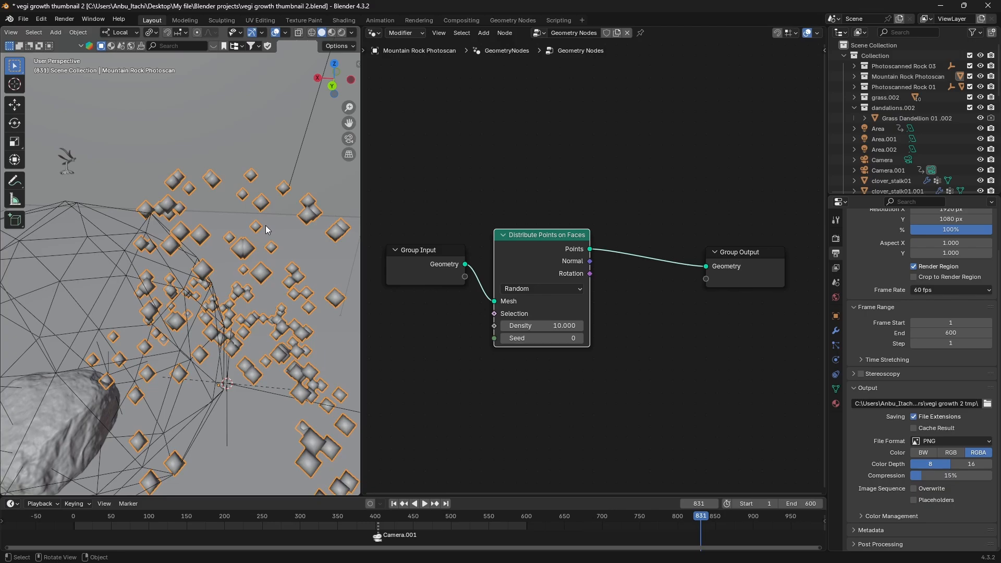
{"action": "left_click", "coordinate": [543, 324]}
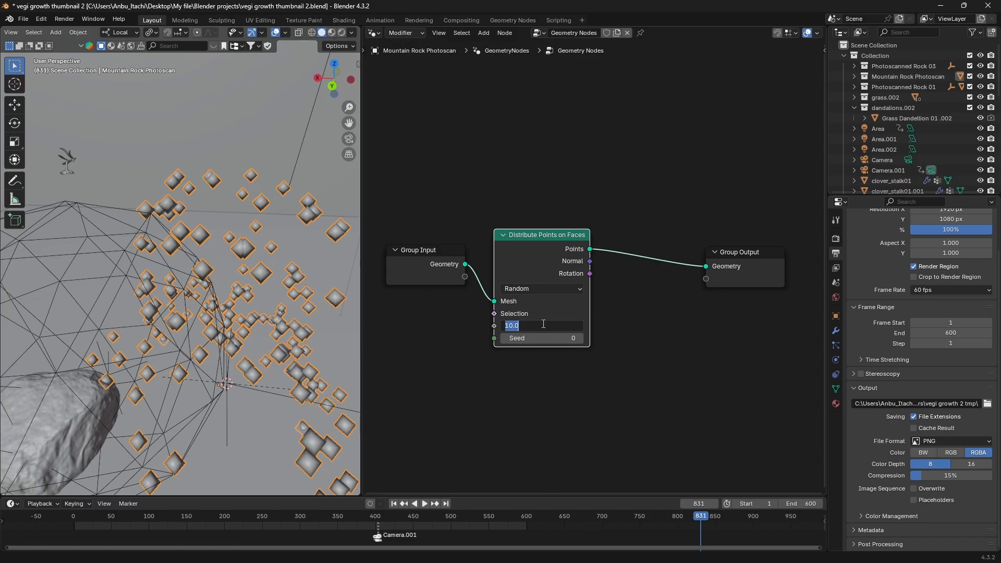
{"action": "type", "text": "50"}
{"action": "key", "text": "Return"}
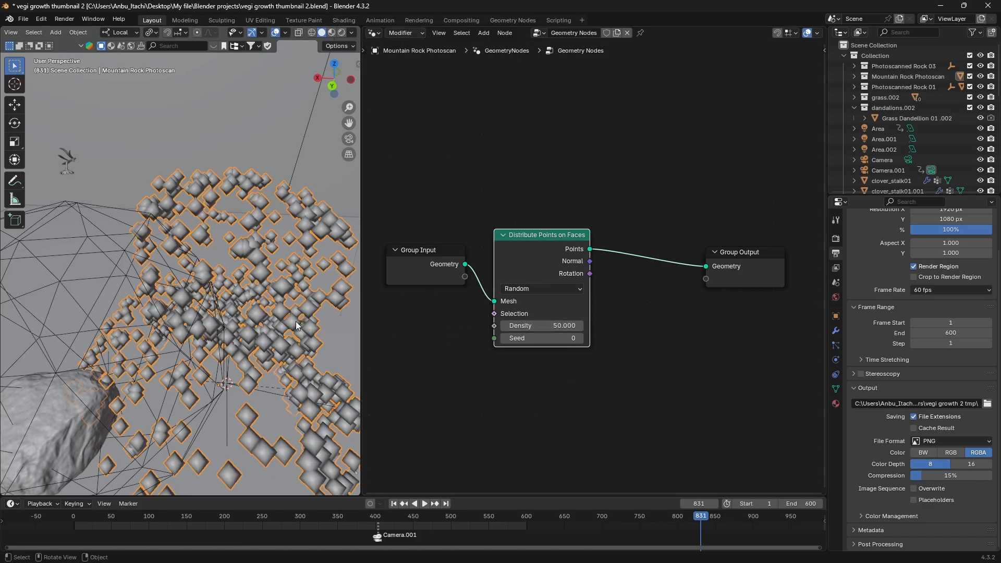
{"action": "scroll", "coordinate": [295, 321], "scroll_direction": "down", "scroll_amount": 3}
{"action": "middle_click_drag", "start_coordinate": [296, 321], "coordinate": [240, 272]}
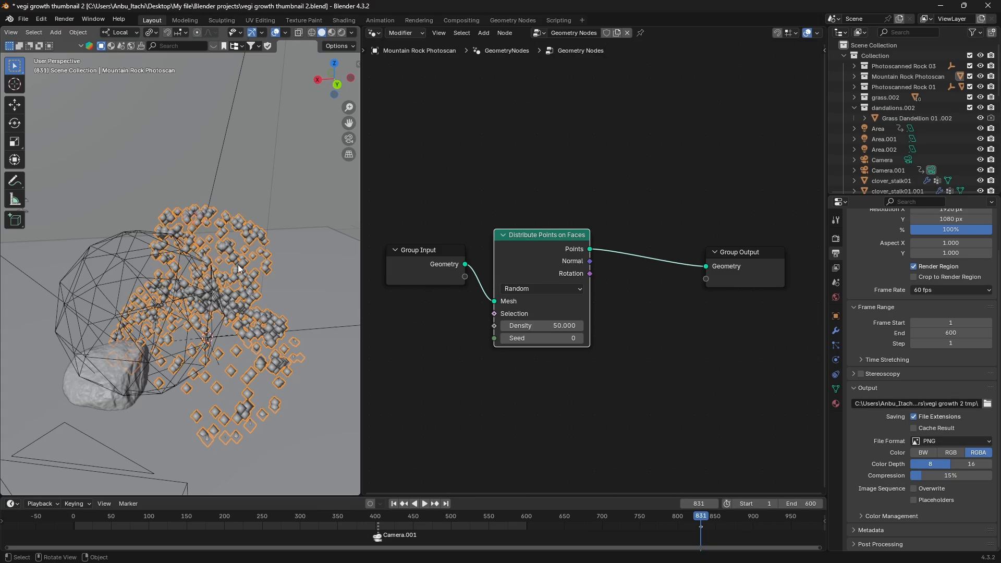
{"action": "mouse_move", "coordinate": [238, 264]}
{"action": "middle_mouse_down"}
{"action": "mouse_move", "coordinate": [165, 282]}
{"action": "mouse_move", "coordinate": [229, 266]}
{"action": "middle_mouse_up"}
Insert an Instance on Points node between Distribute Points on Faces and the Group Output
{"action": "key", "text": "shift+a"}
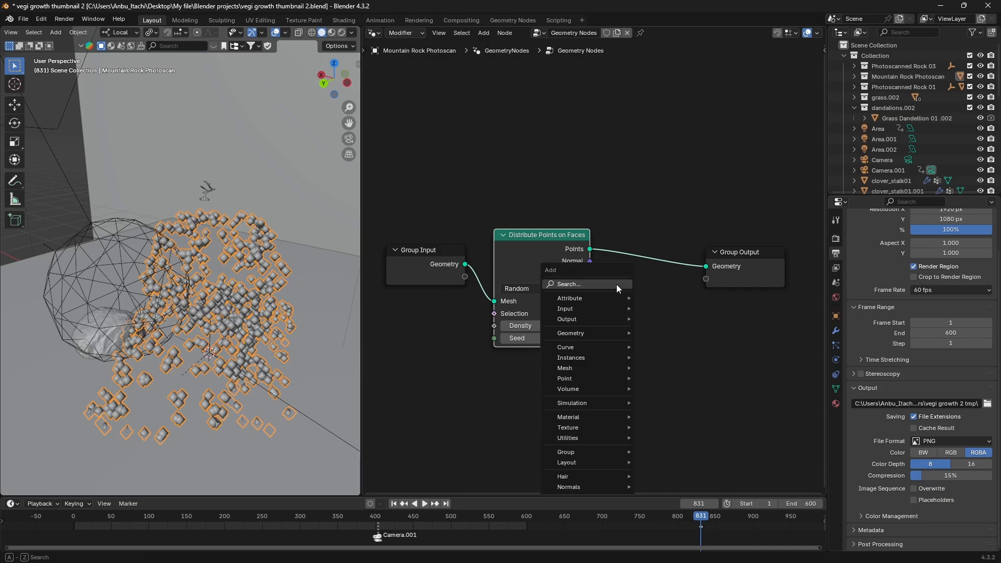
{"action": "type", "text": "ins"}
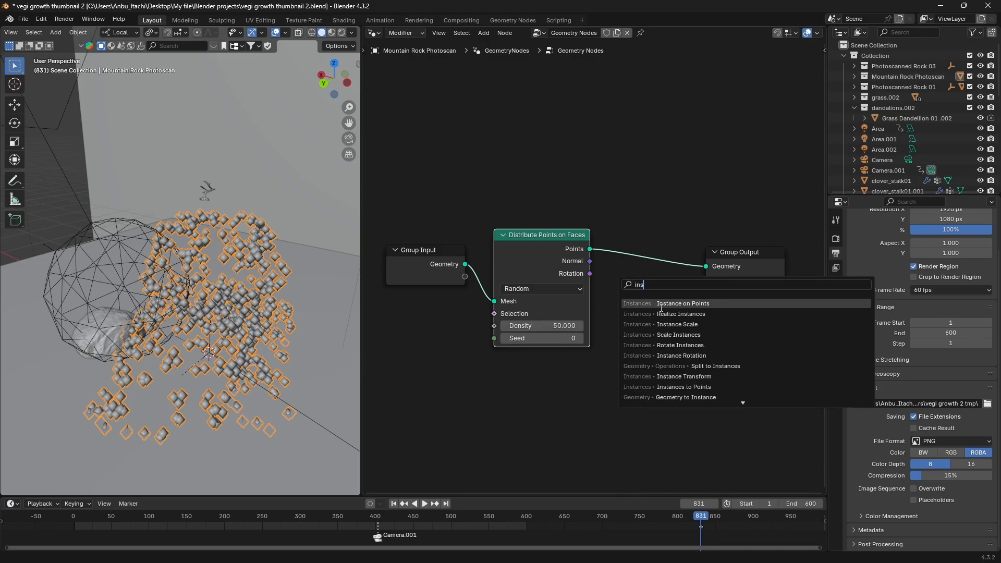
{"action": "left_click", "coordinate": [661, 308]}
{"action": "left_click", "coordinate": [618, 256]}
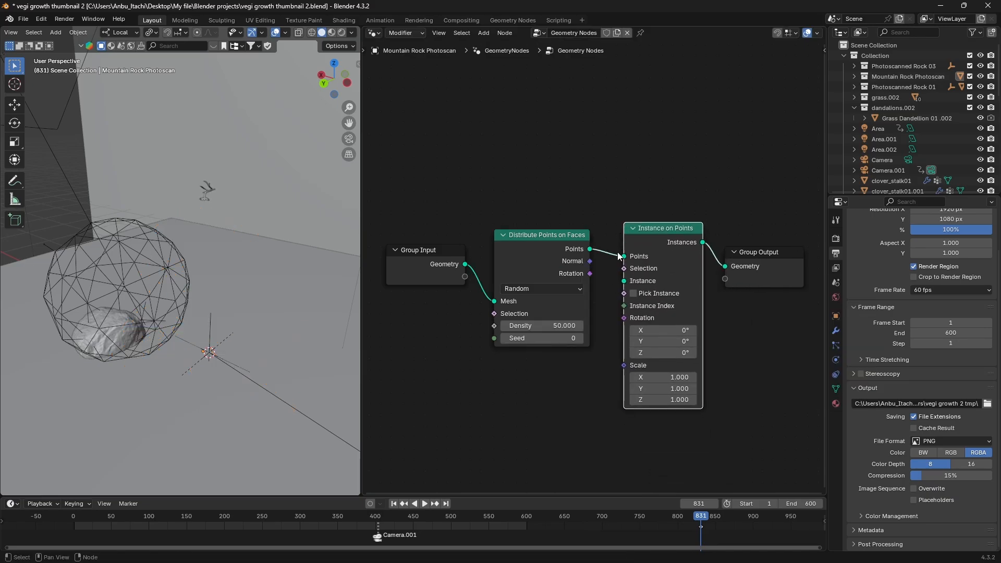
Add an Ico Sphere node below Distribute Points on Faces and connect its Mesh output to the Instance input of Instance on Points
{"action": "key", "text": "shift+a"}
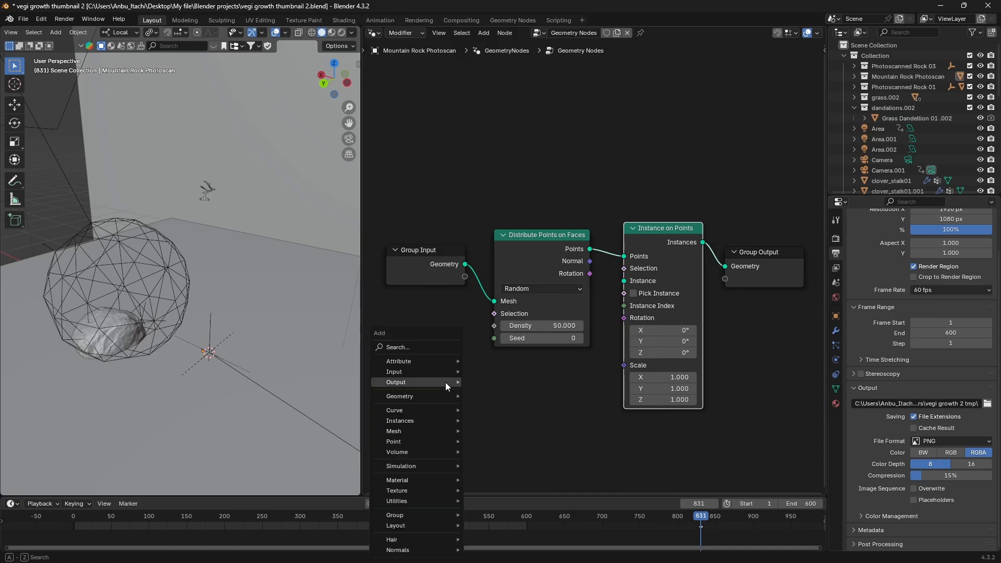
{"action": "type", "text": "ico"}
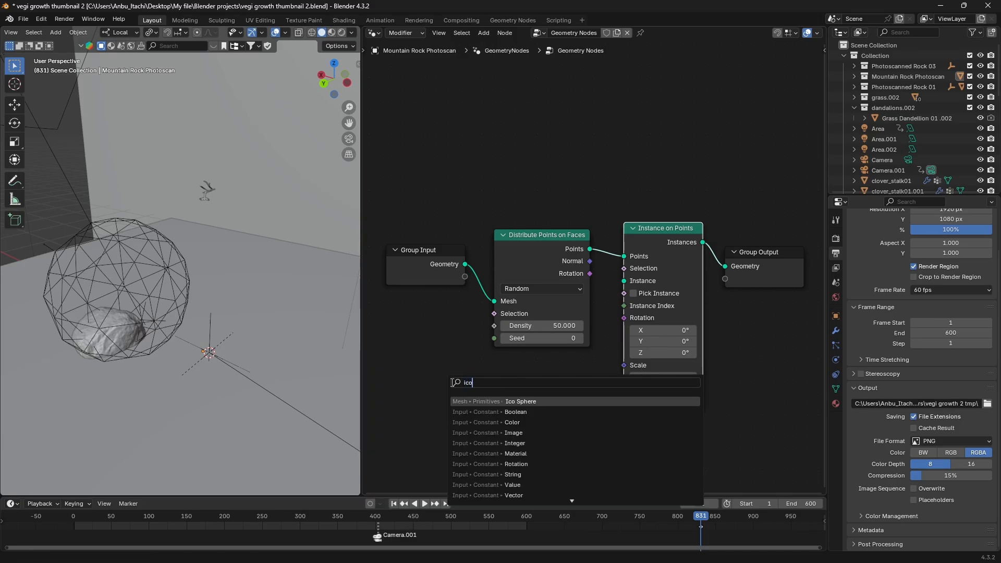
{"action": "left_click", "coordinate": [503, 401]}
{"action": "left_click", "coordinate": [467, 371]}
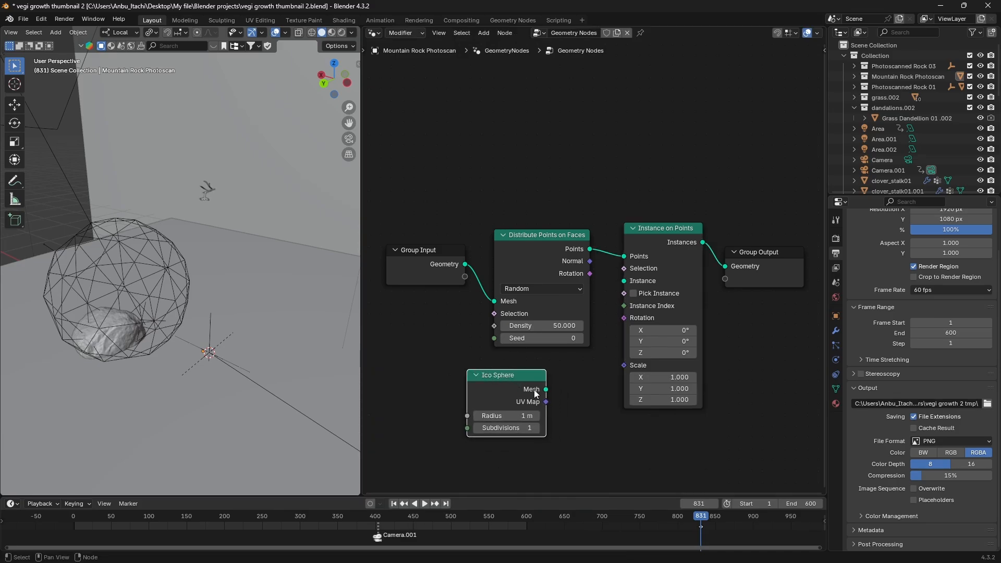
{"action": "left_click_drag", "start_coordinate": [547, 391], "coordinate": [624, 280]}
{"action": "scroll", "coordinate": [308, 279], "scroll_direction": "down", "scroll_amount": 5}
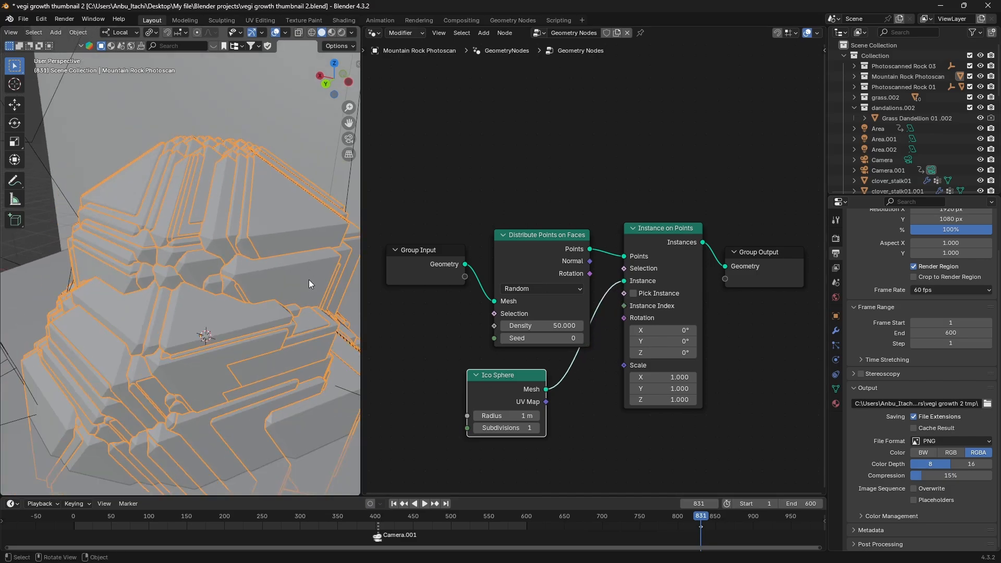
{"action": "scroll", "coordinate": [309, 280], "scroll_direction": "down", "scroll_amount": 2}
{"action": "left_click_drag", "start_coordinate": [505, 376], "coordinate": [544, 382]}
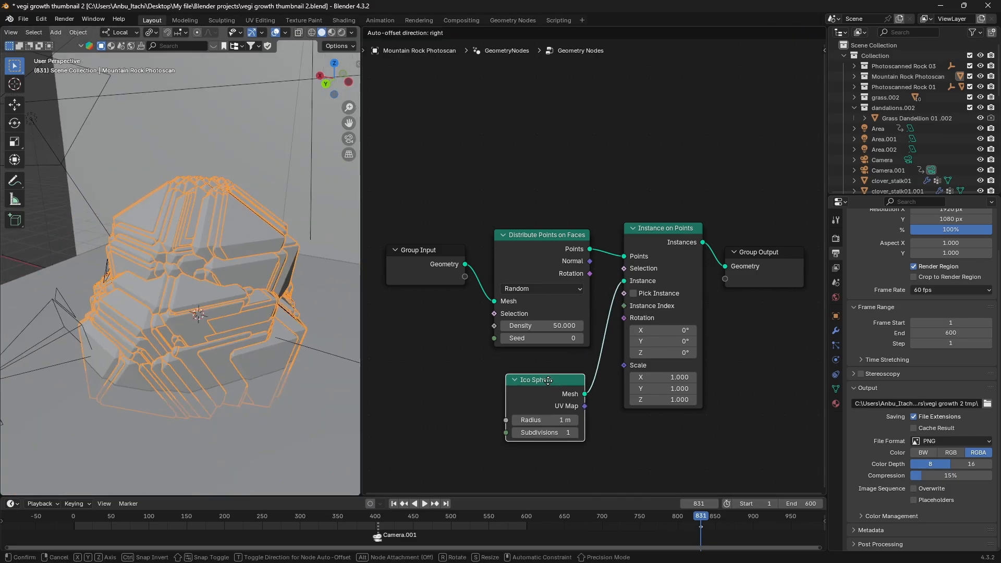
Reduce the Distribute Points on Faces density to 4
{"action": "left_click", "coordinate": [547, 325]}
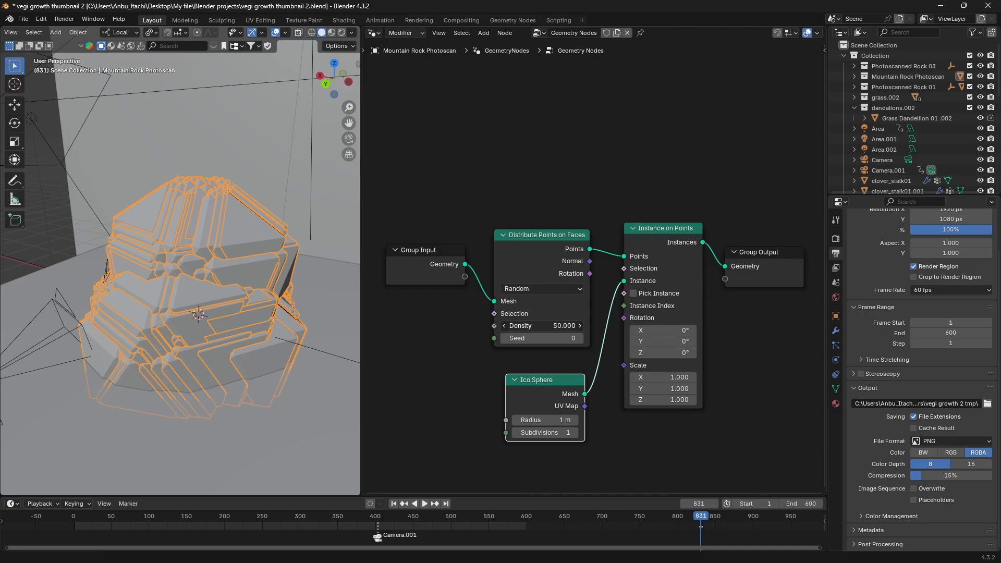
{"action": "type", "text": "4"}
{"action": "key", "text": "Return"}
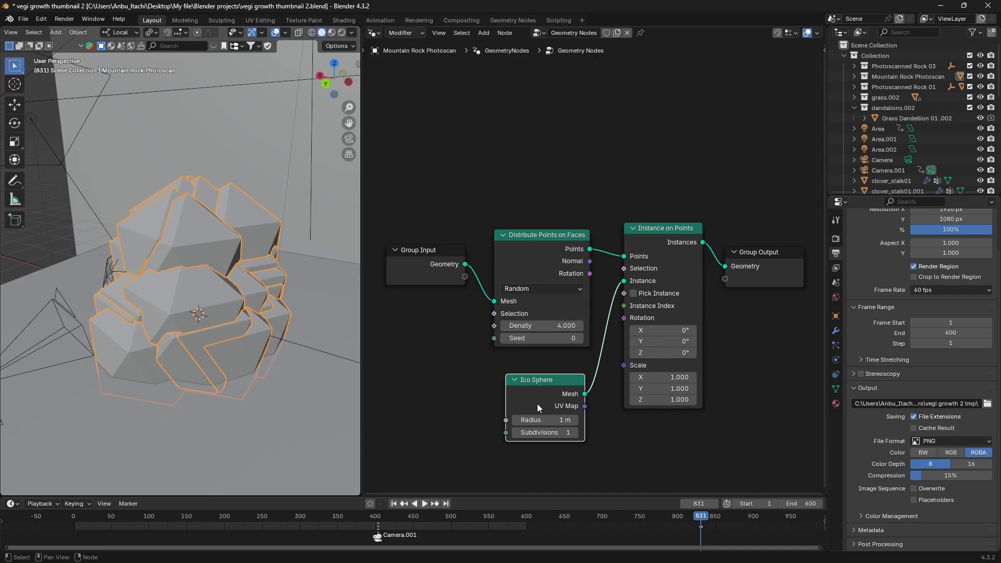
Set the Ico Sphere node's radius to 0.1 m and inspect the instances around the rock
{"action": "left_click", "coordinate": [546, 419]}
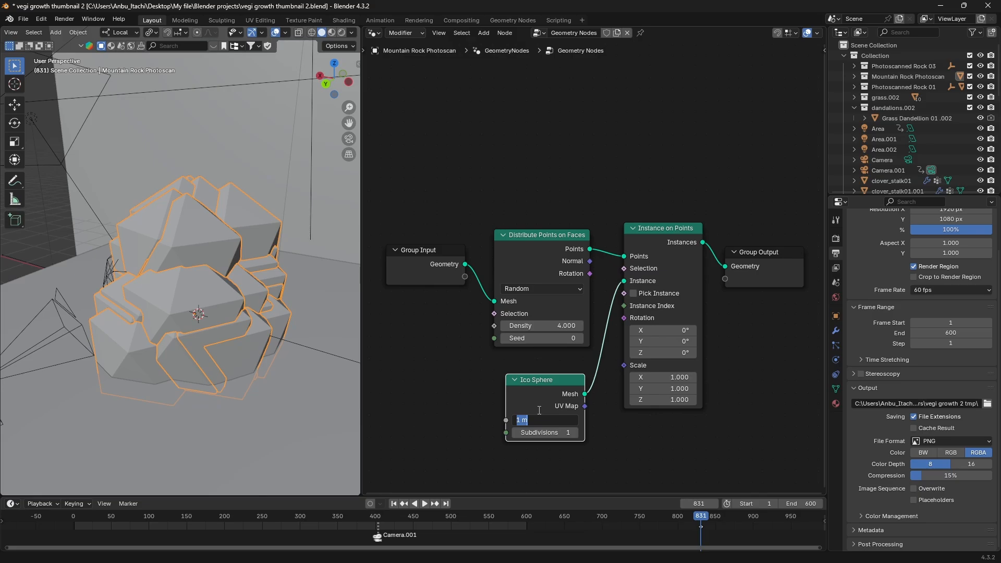
{"action": "type", "text": ".5"}
{"action": "key", "text": "Return"}
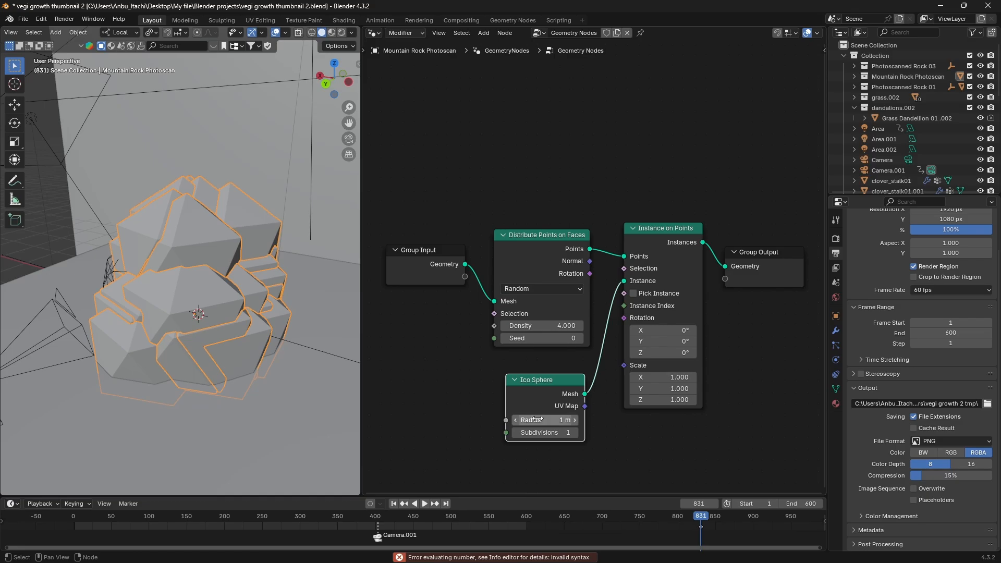
{"action": "left_click", "coordinate": [537, 420]}
{"action": "type", "text": ".1"}
{"action": "key", "text": "Return"}
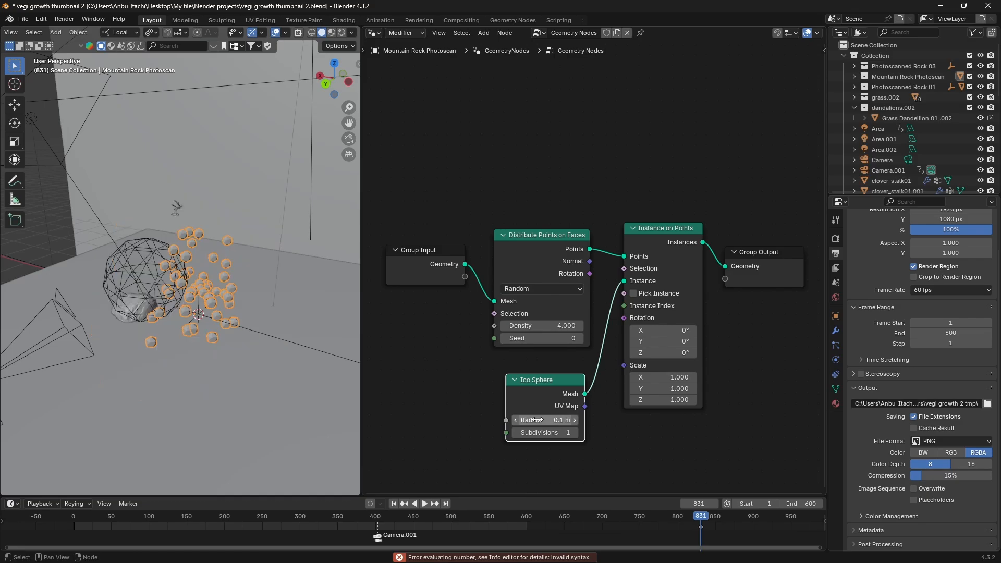
{"action": "scroll", "coordinate": [272, 271], "scroll_direction": "up", "scroll_amount": 4}
{"action": "middle_click_drag", "start_coordinate": [272, 271], "coordinate": [294, 257]}
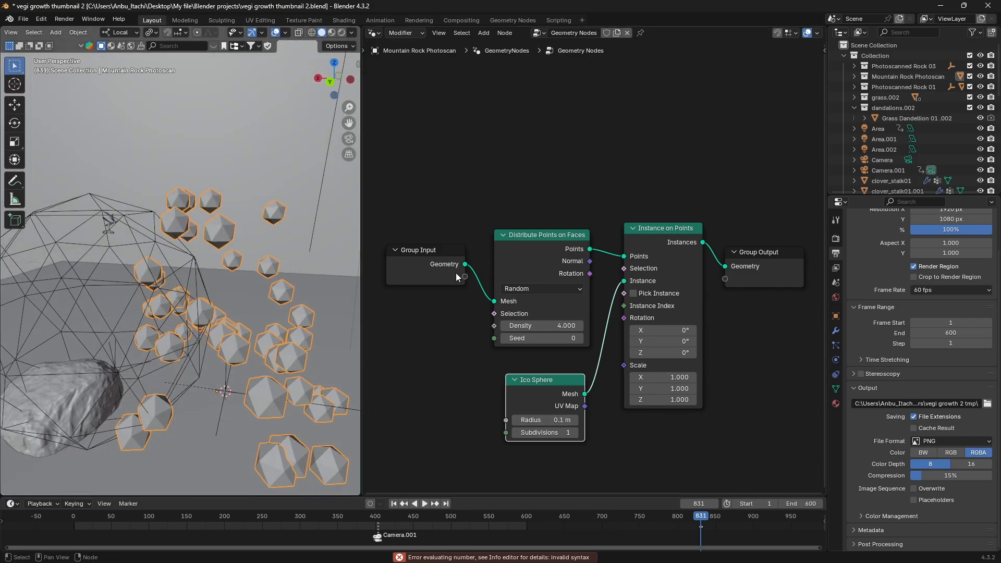
Raise the point density back to 50 and check the sphere coverage over the rock
{"action": "scroll", "coordinate": [474, 301], "scroll_direction": "down", "scroll_amount": 2}
{"action": "left_click", "coordinate": [561, 317]}
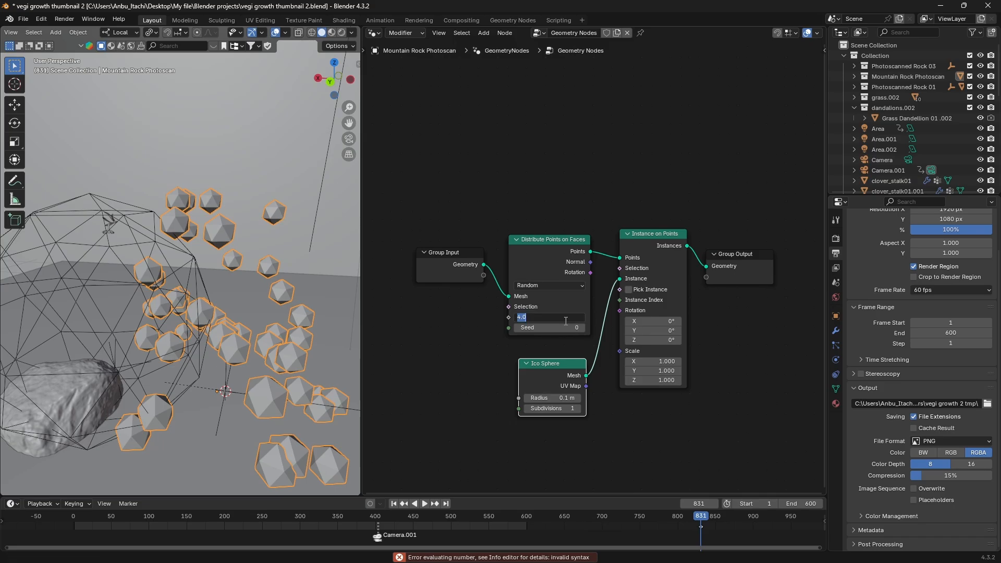
{"action": "type", "text": "50"}
{"action": "key", "text": "Return"}
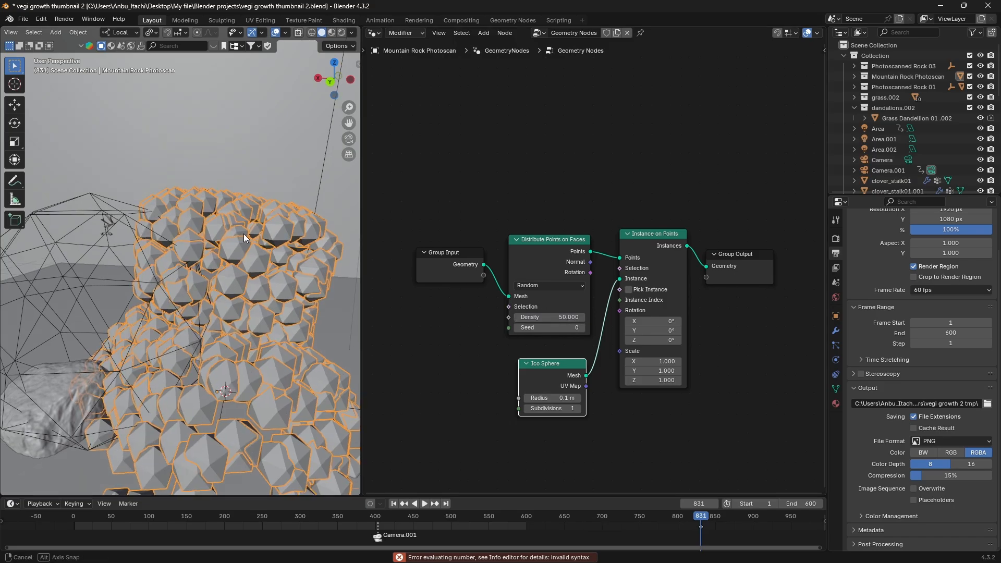
{"action": "middle_click_drag", "start_coordinate": [243, 234], "coordinate": [300, 241]}
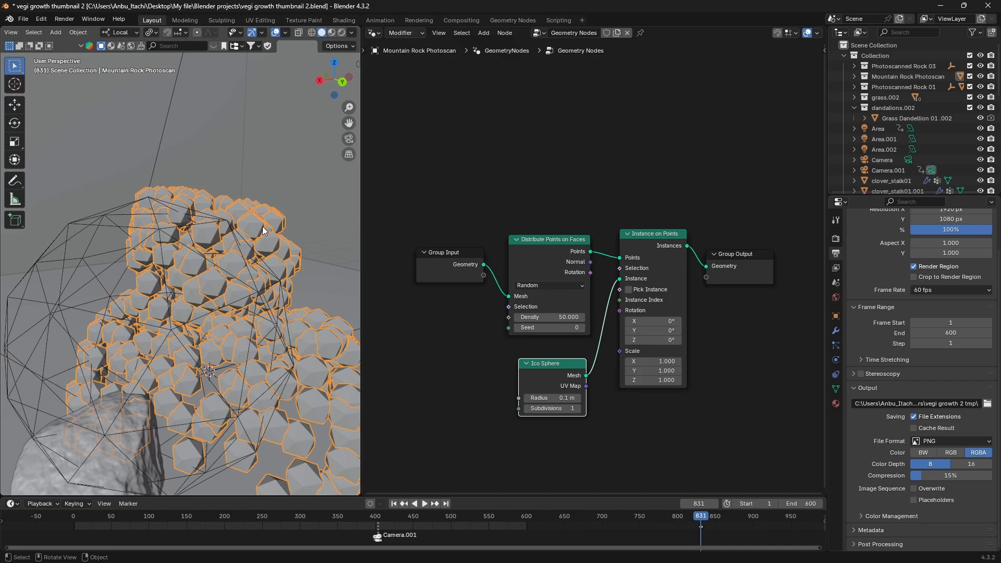
Make room before the Group Output and insert a Scale Instances node after Instance on Points
{"action": "left_click_drag", "start_coordinate": [743, 272], "coordinate": [767, 269]}
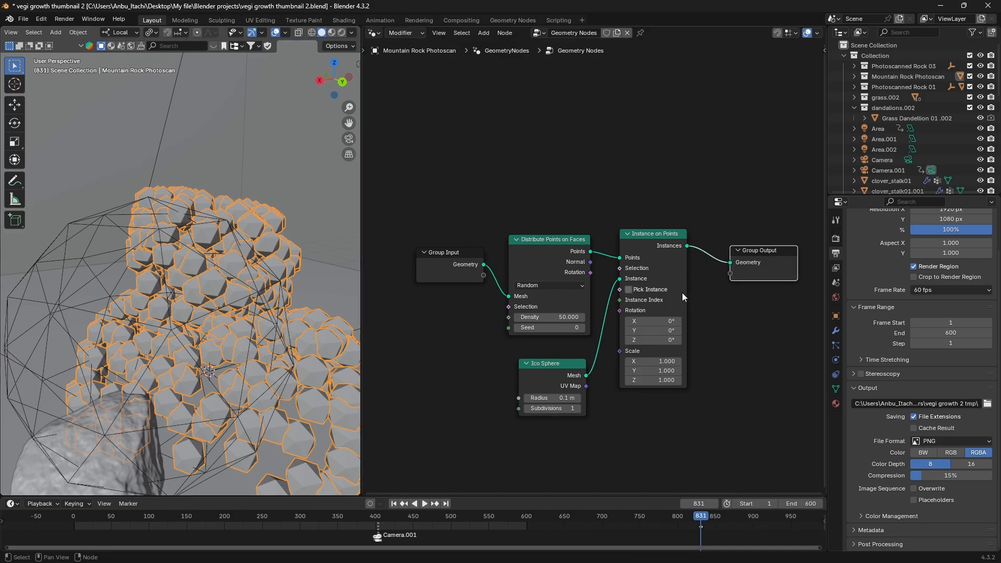
{"action": "key", "text": "shift+a"}
{"action": "type", "text": "scale"}
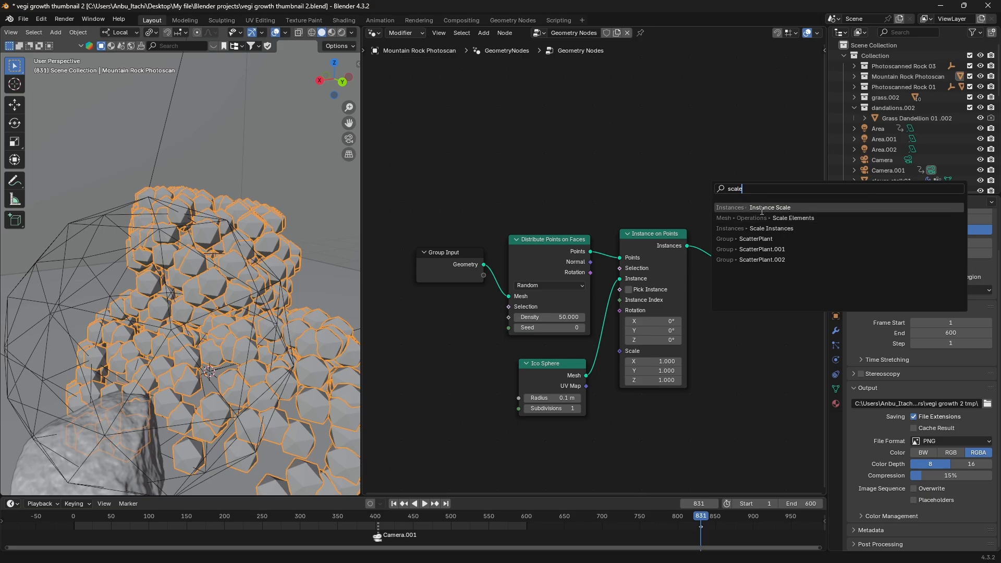
{"action": "left_click", "coordinate": [771, 228]}
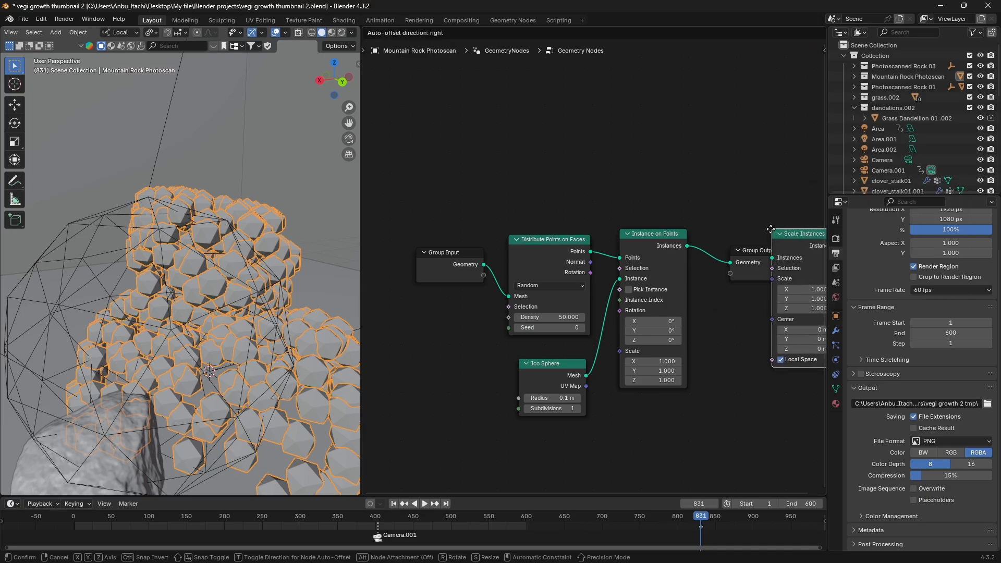
{"action": "left_click", "coordinate": [705, 221]}
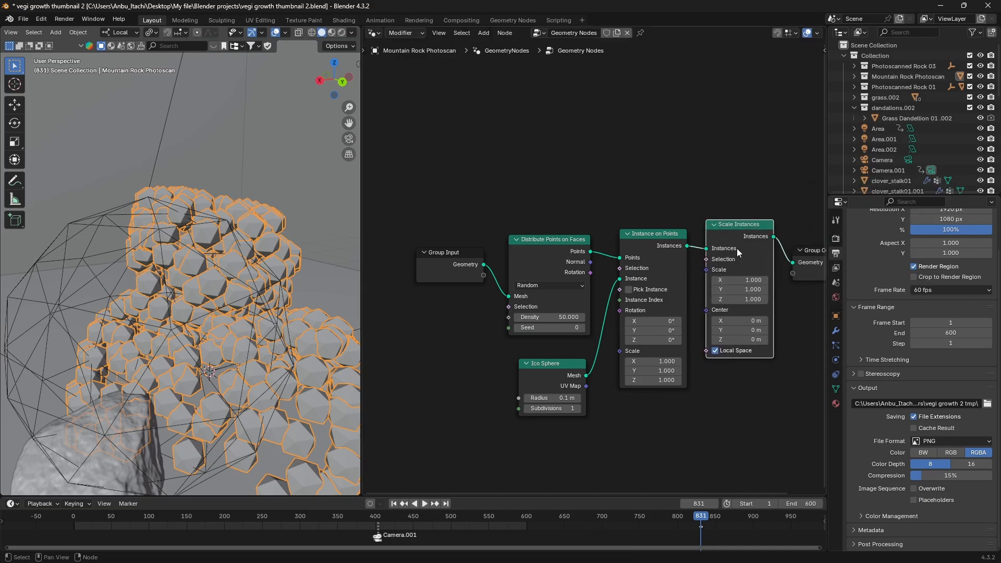
Add a Value node below Instance on Points and connect it to the Scale input of Scale Instances
{"action": "mouse_move", "coordinate": [737, 249]}
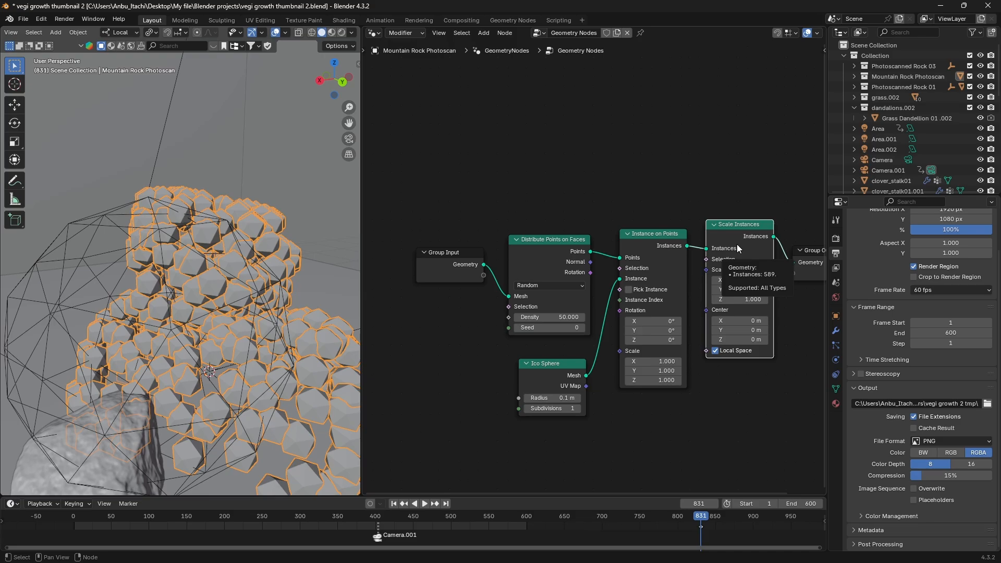
{"action": "key", "text": "shift+a"}
{"action": "type", "text": "val"}
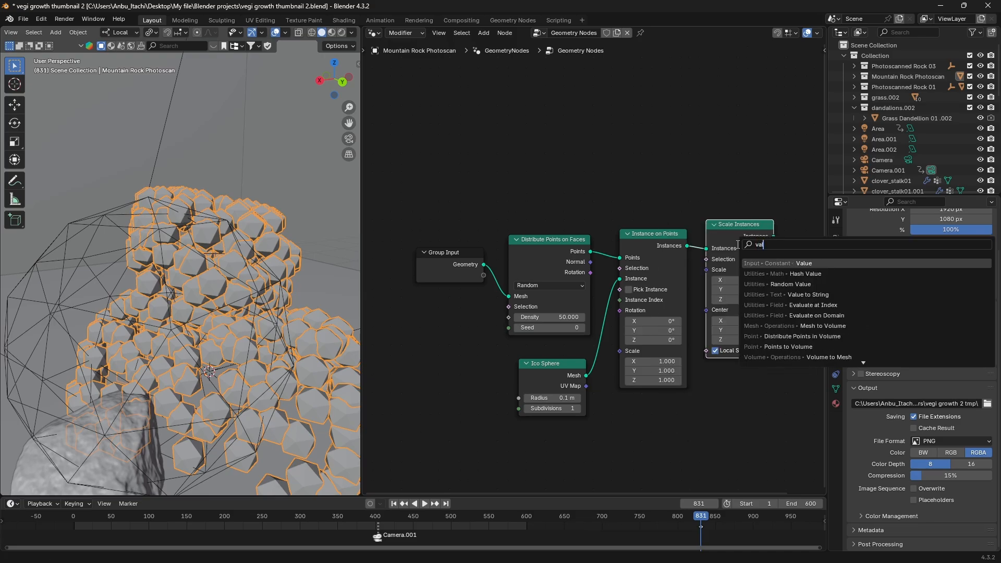
{"action": "key", "text": "Return"}
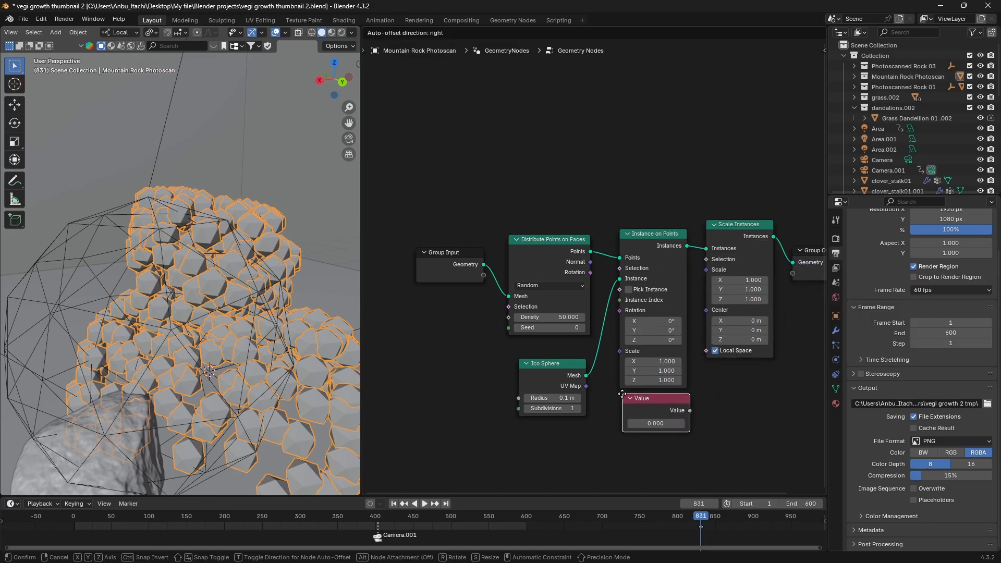
{"action": "left_click", "coordinate": [688, 406]}
{"action": "left_click_drag", "start_coordinate": [689, 412], "coordinate": [702, 271]}
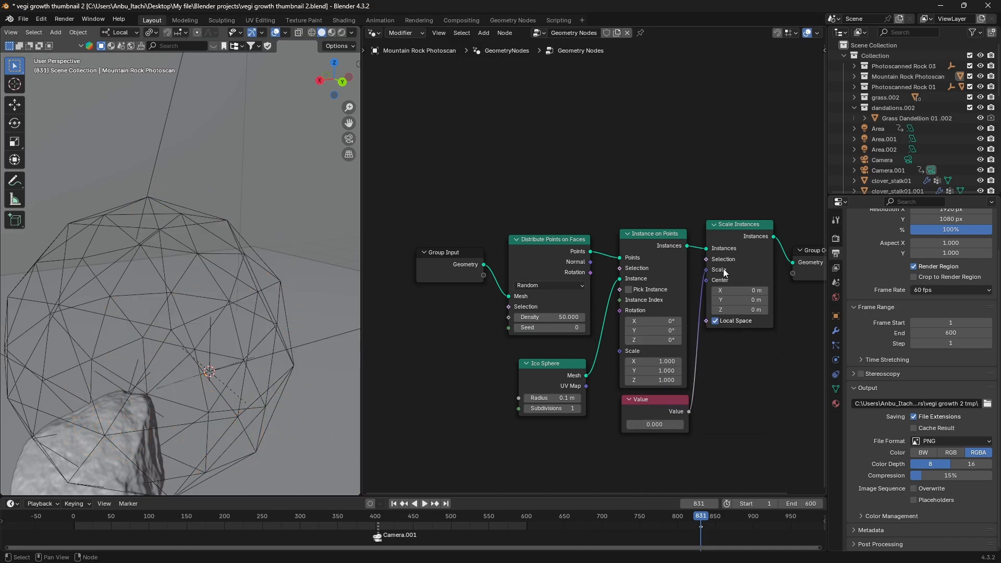
Set the Value node driving the instance scale to 1 and inspect the spheres around the rock
{"action": "left_click", "coordinate": [649, 422]}
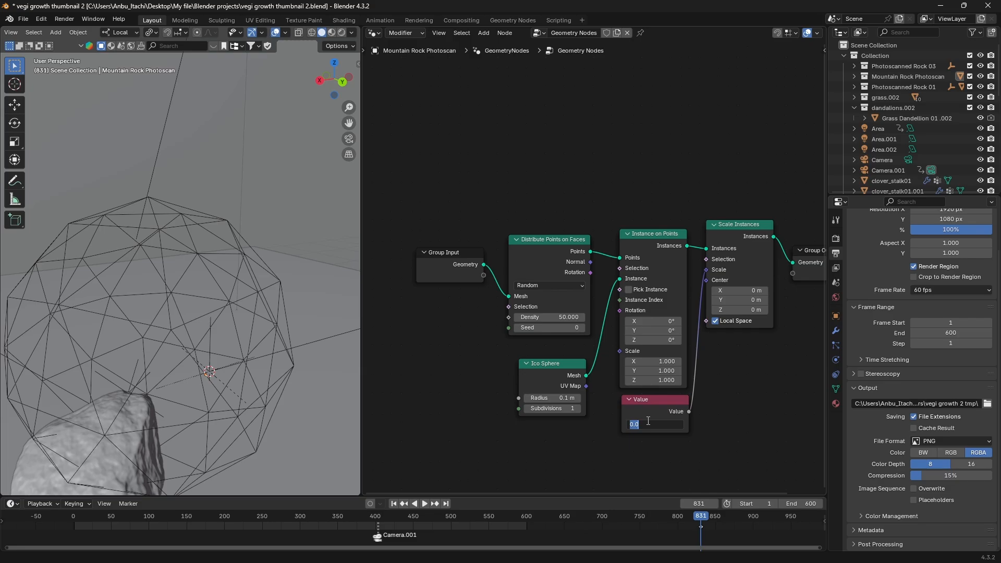
{"action": "type", "text": "1"}
{"action": "key", "text": "Return"}
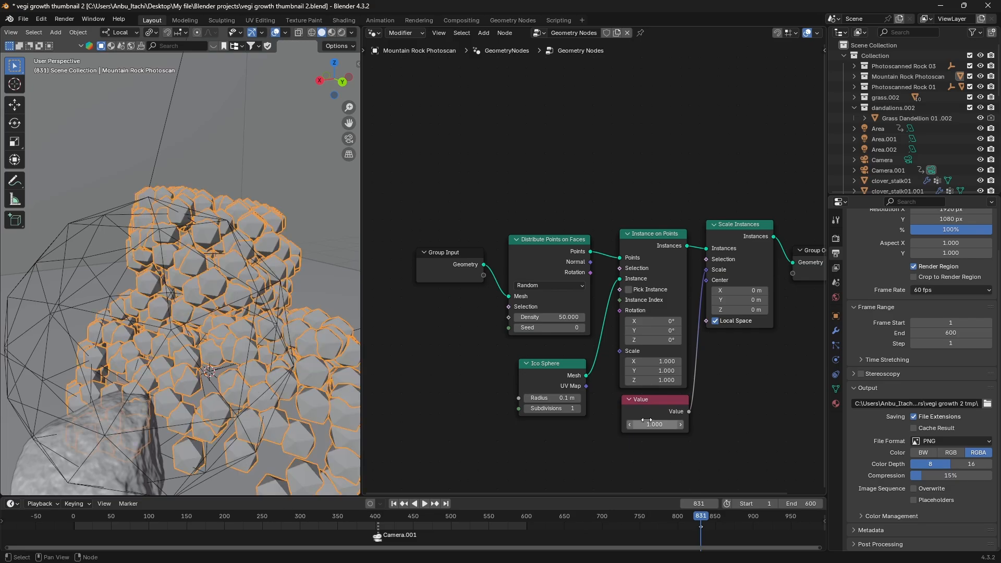
{"action": "middle_click_drag", "start_coordinate": [317, 329], "coordinate": [208, 323]}
{"action": "scroll", "coordinate": [208, 323], "scroll_direction": "down", "scroll_amount": 4}
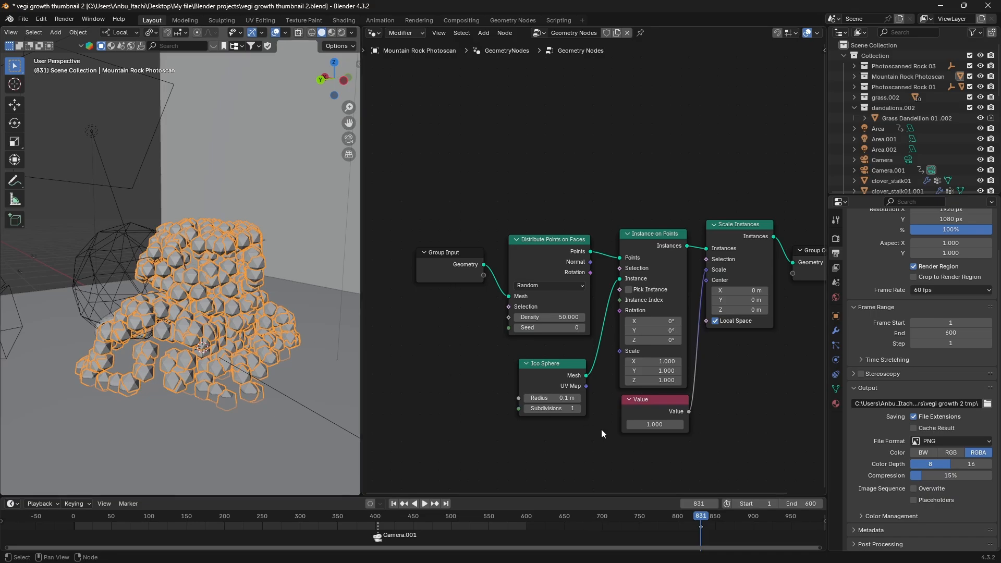
Set the Value node to 0.6 and inspect the smaller Ico Sphere instances from several angles
{"action": "left_click", "coordinate": [650, 426]}
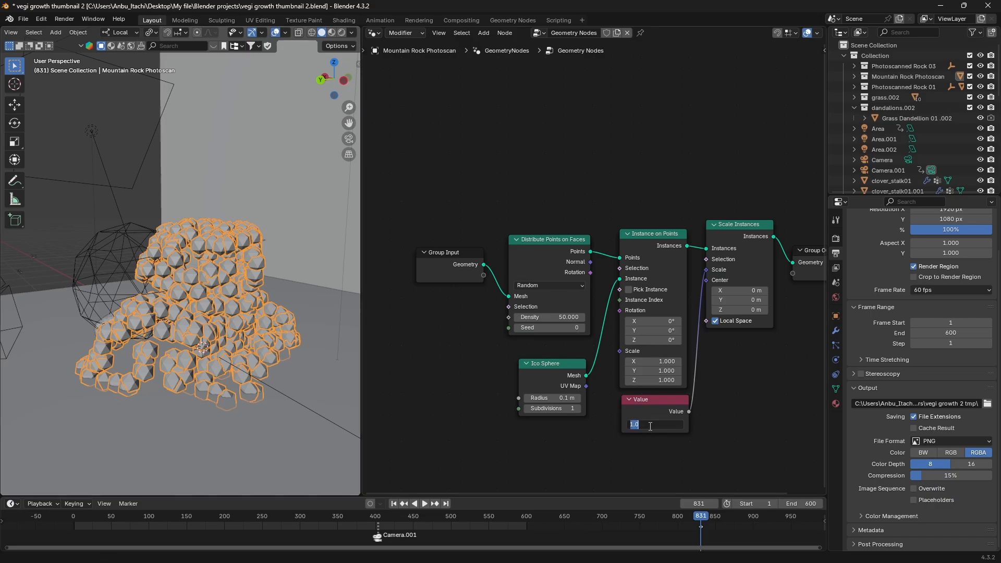
{"action": "type", "text": "0.6"}
{"action": "key", "text": "Return"}
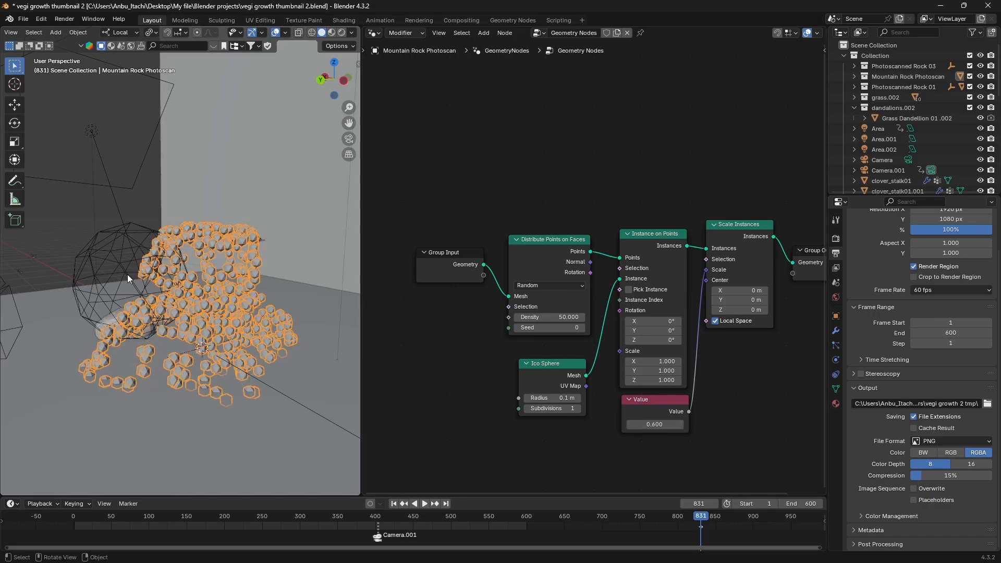
{"action": "scroll", "coordinate": [127, 274], "scroll_direction": "up", "scroll_amount": 5}
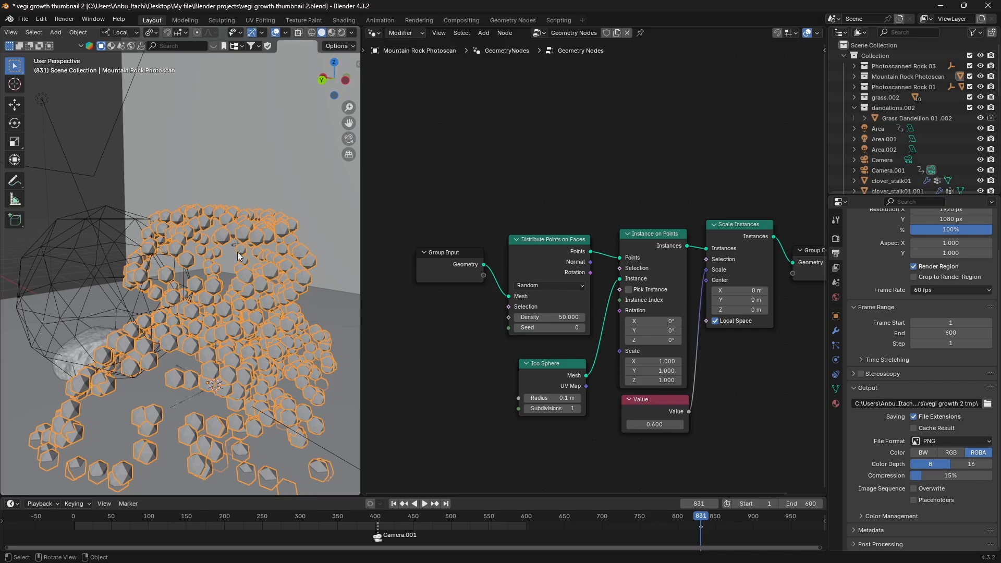
{"action": "left_click", "coordinate": [558, 364]}
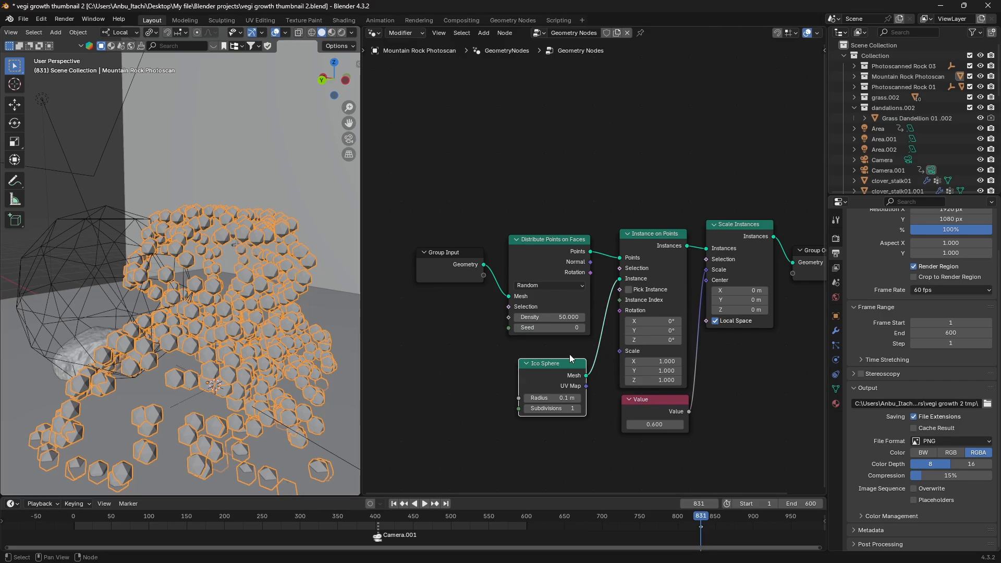
{"action": "scroll", "coordinate": [245, 332], "scroll_direction": "down", "scroll_amount": 5}
{"action": "middle_click_drag", "start_coordinate": [209, 332], "coordinate": [187, 296]}
{"action": "scroll", "coordinate": [187, 296], "scroll_direction": "up", "scroll_amount": 3}
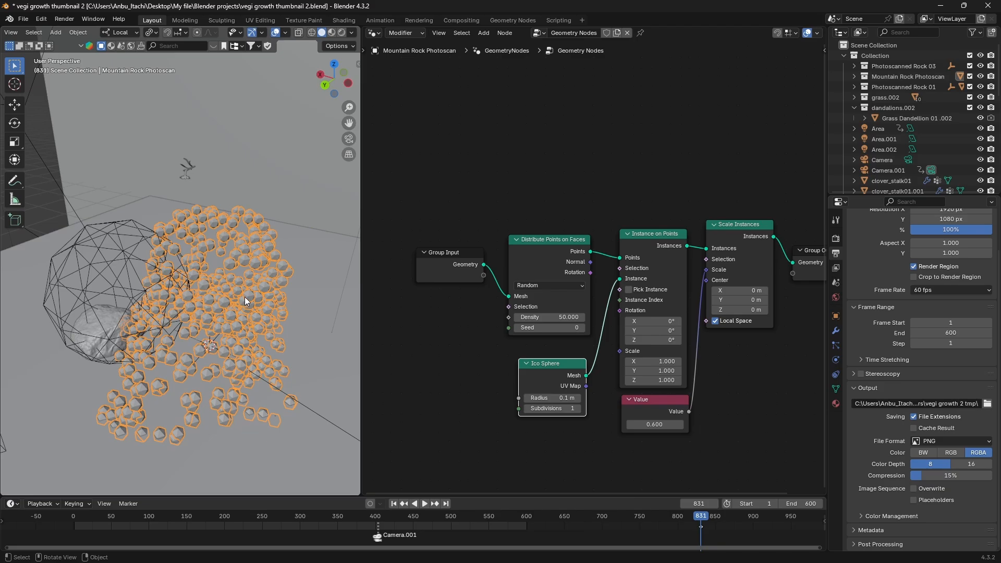
Move the Group Input and Group Output nodes up, above the instancing chain, to make room between them
{"action": "scroll", "coordinate": [467, 282], "scroll_direction": "down", "scroll_amount": 1}
{"action": "left_click_drag", "start_coordinate": [467, 266], "coordinate": [424, 208]}
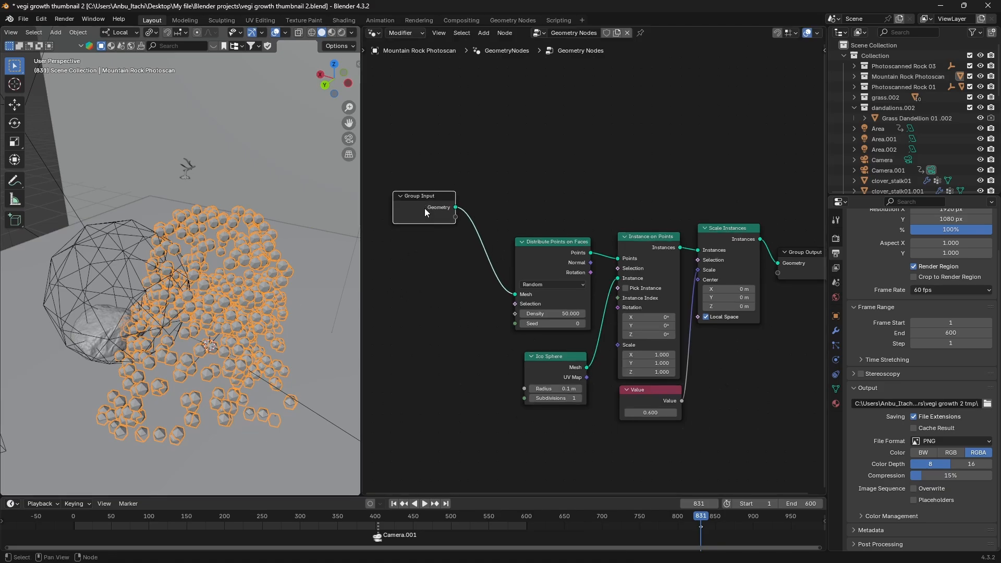
{"action": "left_click_drag", "start_coordinate": [812, 259], "coordinate": [812, 167]}
{"action": "left_click_drag", "start_coordinate": [412, 217], "coordinate": [403, 180]}
{"action": "left_click_drag", "start_coordinate": [515, 199], "coordinate": [713, 426]}
{"action": "left_click", "coordinate": [615, 187]}
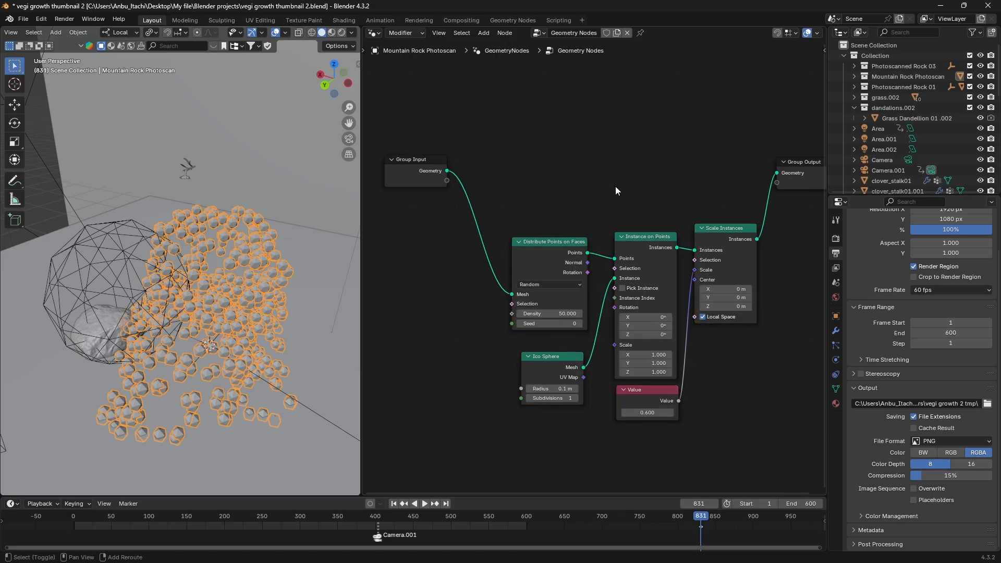
Add a Join Geometry node between Group Input and Group Output and connect its output to the Group Output
{"action": "key", "text": "shift+a"}
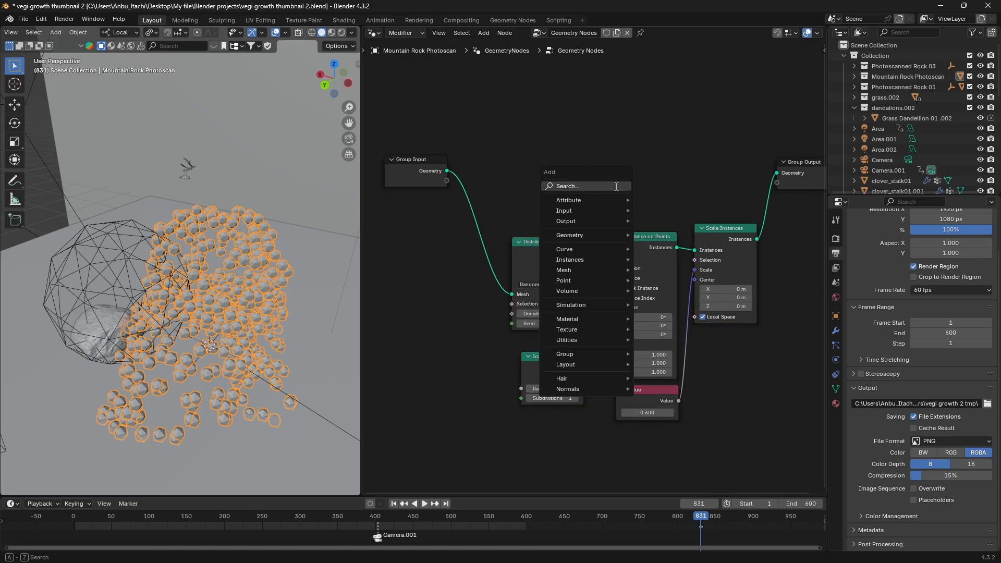
{"action": "type", "text": "join"}
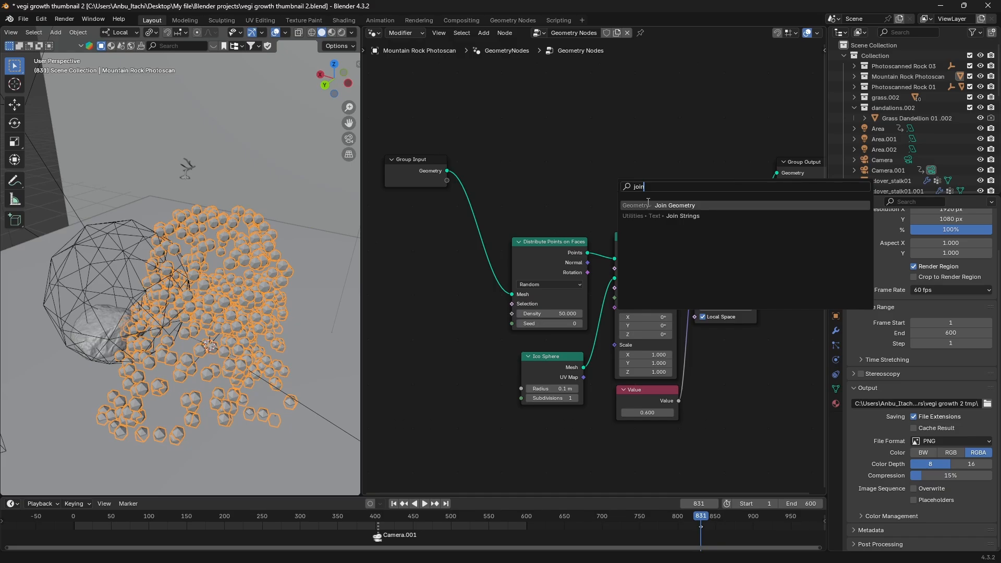
{"action": "left_click", "coordinate": [648, 205]}
{"action": "left_click", "coordinate": [706, 158]}
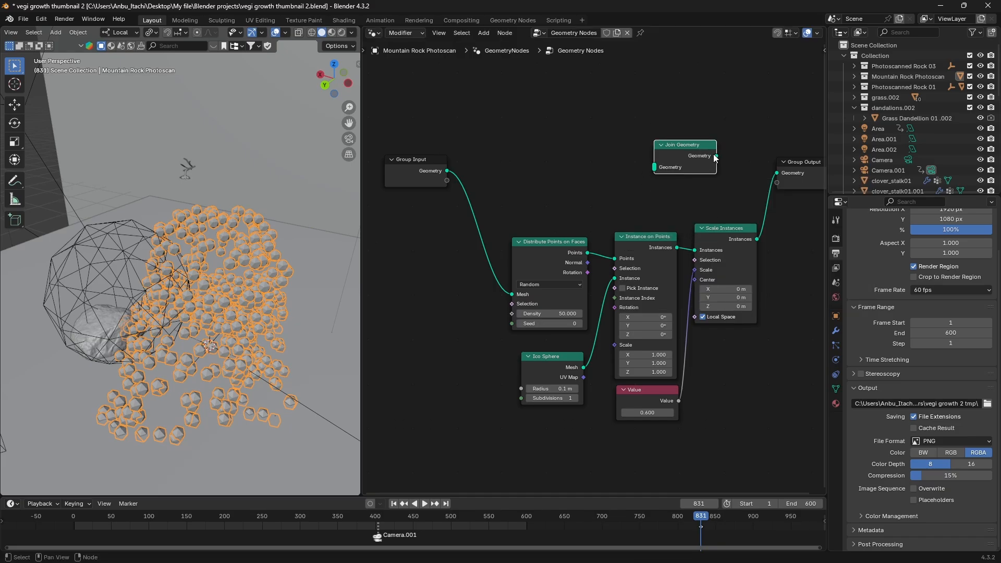
{"action": "left_click_drag", "start_coordinate": [715, 156], "coordinate": [768, 174]}
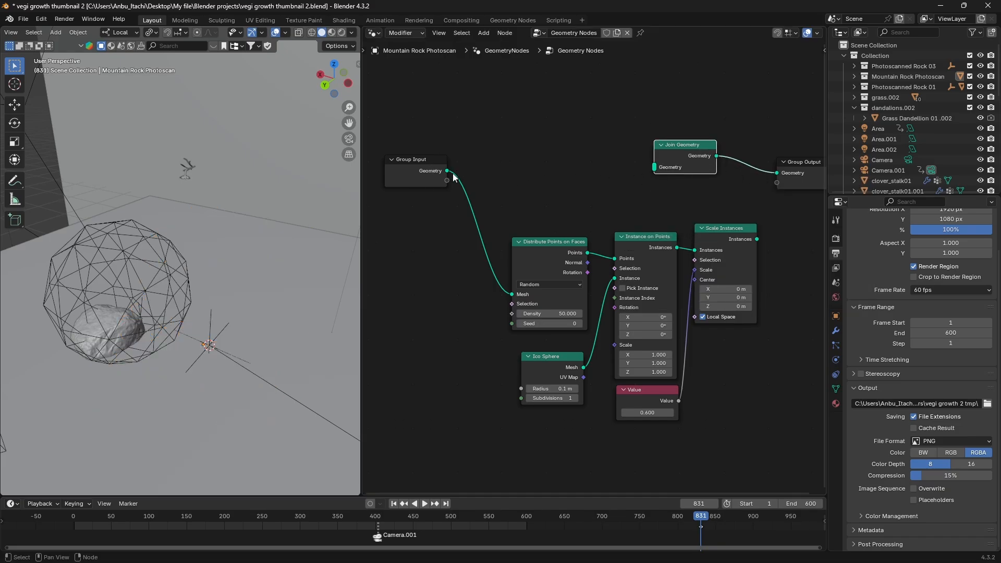
Connect the Group Input geometry and the Scale Instances output to Join Geometry, and inspect the rock with its instances
{"action": "left_click_drag", "start_coordinate": [447, 171], "coordinate": [654, 167]}
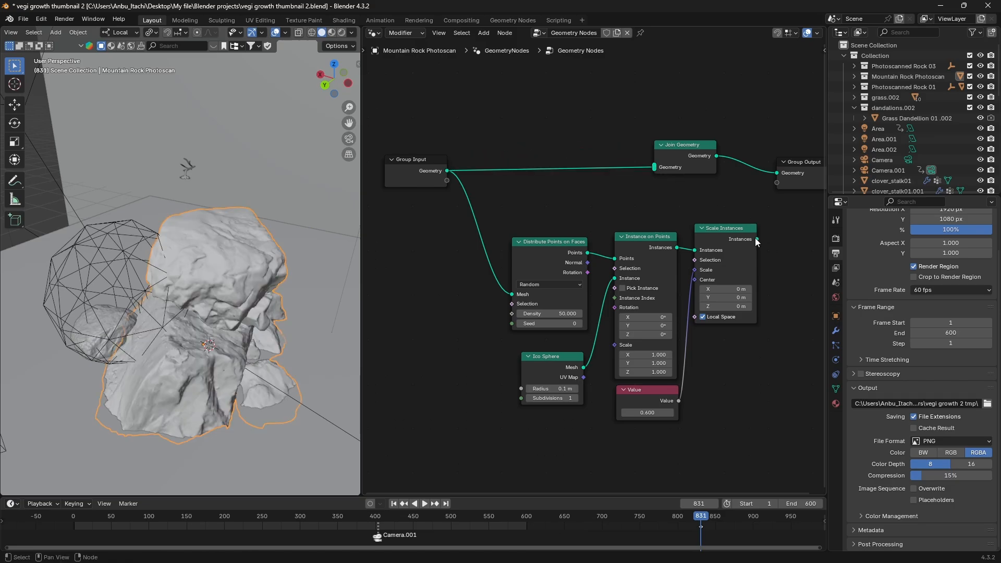
{"action": "left_click_drag", "start_coordinate": [757, 239], "coordinate": [647, 173]}
{"action": "middle_click_drag", "start_coordinate": [273, 251], "coordinate": [236, 248]}
{"action": "scroll", "coordinate": [242, 267], "scroll_direction": "up", "scroll_amount": 6}
{"action": "scroll", "coordinate": [270, 235], "scroll_direction": "down", "scroll_amount": 2}
{"action": "scroll", "coordinate": [271, 236], "scroll_direction": "up", "scroll_amount": 1}
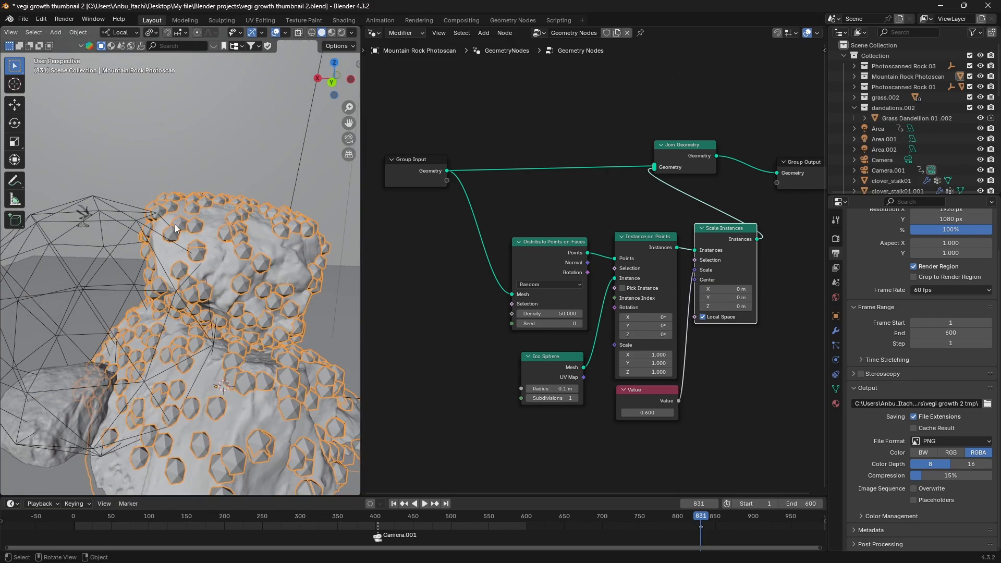
Locate the White Flower model away from the rock and examine it up close
{"action": "middle_click_drag", "start_coordinate": [183, 224], "coordinate": [126, 240]}
{"action": "middle_click_drag", "start_coordinate": [75, 214], "coordinate": [292, 218], "text": "shift"}
{"action": "scroll", "coordinate": [184, 217], "scroll_direction": "down", "scroll_amount": 2}
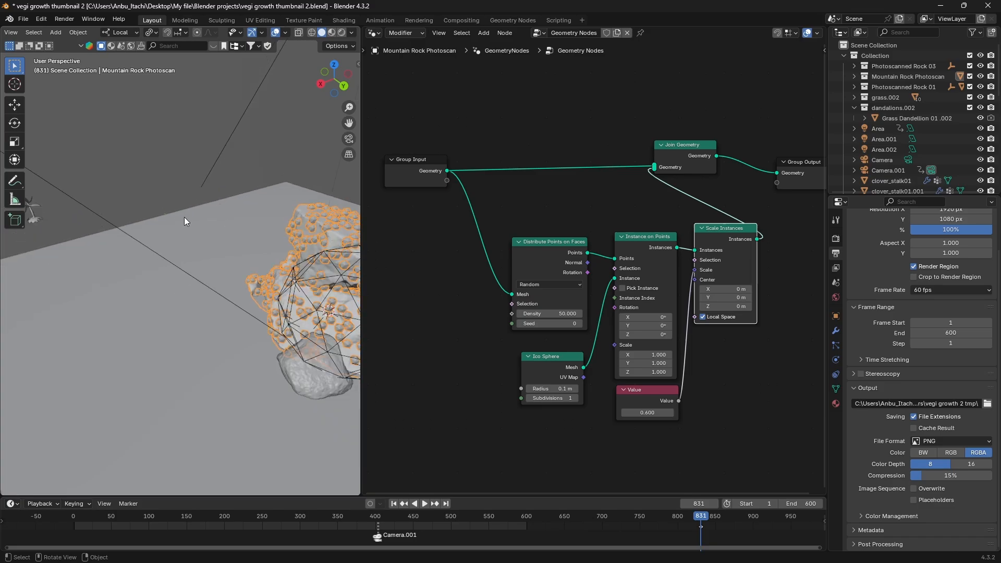
{"action": "scroll", "coordinate": [183, 217], "scroll_direction": "down", "scroll_amount": 3}
{"action": "left_click", "coordinate": [107, 236]}
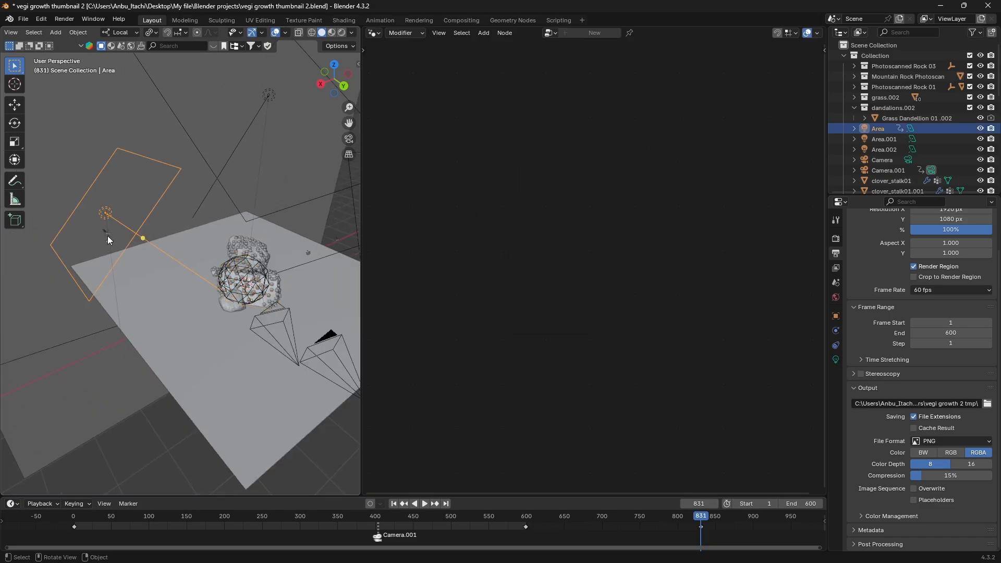
{"action": "key", "text": "KP_Decimal"}
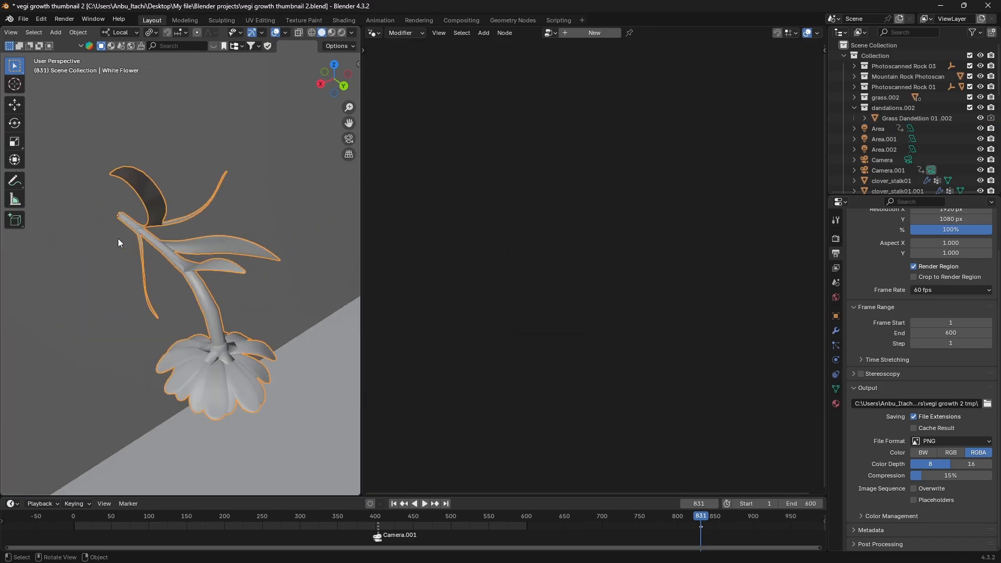
{"action": "middle_click_drag", "start_coordinate": [118, 238], "coordinate": [146, 128]}
Find the Grass Dandellion 01 model, frame it, and examine it along with the row of plants nearby
{"action": "scroll", "coordinate": [146, 129], "scroll_direction": "down", "scroll_amount": 14}
{"action": "middle_click_drag", "start_coordinate": [287, 170], "coordinate": [270, 241]}
{"action": "middle_click_drag", "start_coordinate": [269, 241], "coordinate": [238, 394], "text": "shift"}
{"action": "left_click", "coordinate": [239, 406]}
{"action": "key", "text": "KP_Decimal"}
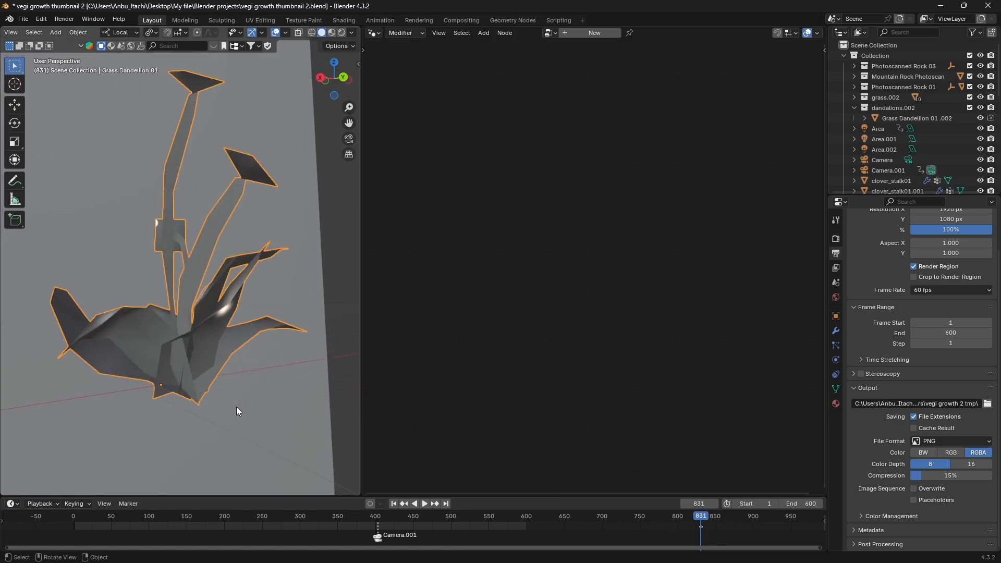
{"action": "scroll", "coordinate": [232, 406], "scroll_direction": "down", "scroll_amount": 8}
{"action": "middle_click_drag", "start_coordinate": [204, 405], "coordinate": [191, 371]}
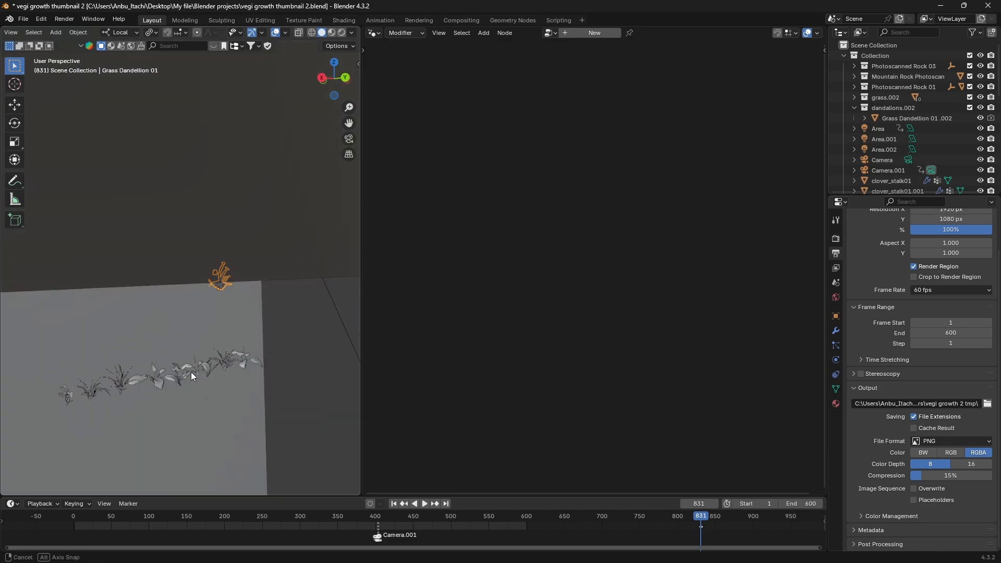
Select plants in the grass and clover row and expand the grass.002 collection to examine its objects
{"action": "left_click_drag", "start_coordinate": [78, 397], "coordinate": [240, 369]}
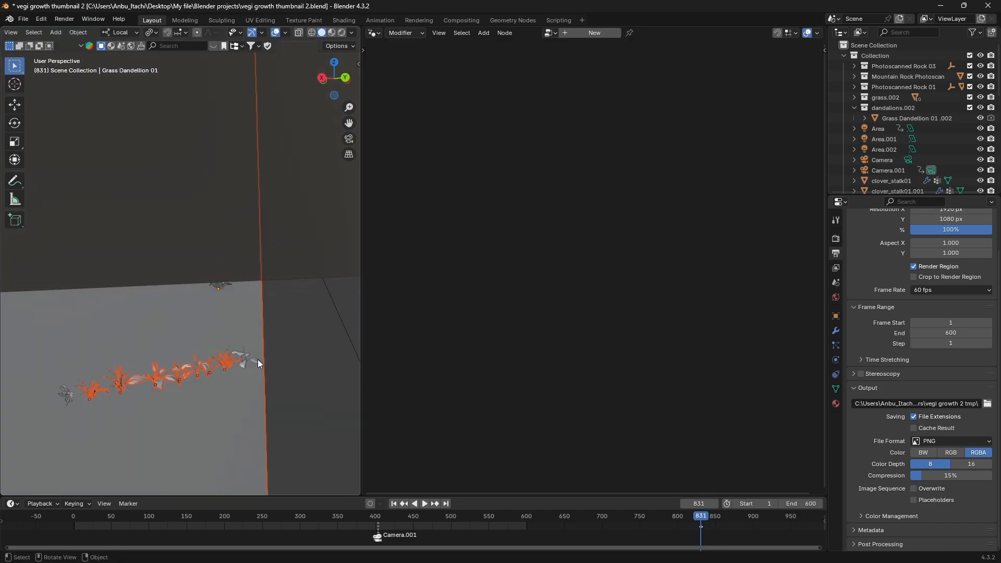
{"action": "scroll", "coordinate": [258, 359], "scroll_direction": "down", "scroll_amount": 2}
{"action": "left_click", "coordinate": [229, 332]}
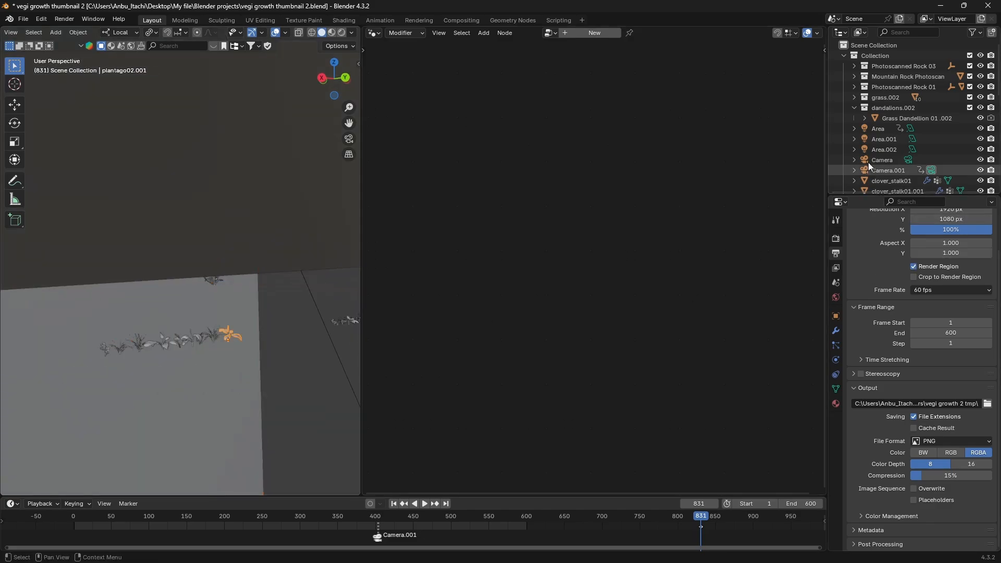
{"action": "left_click", "coordinate": [854, 97]}
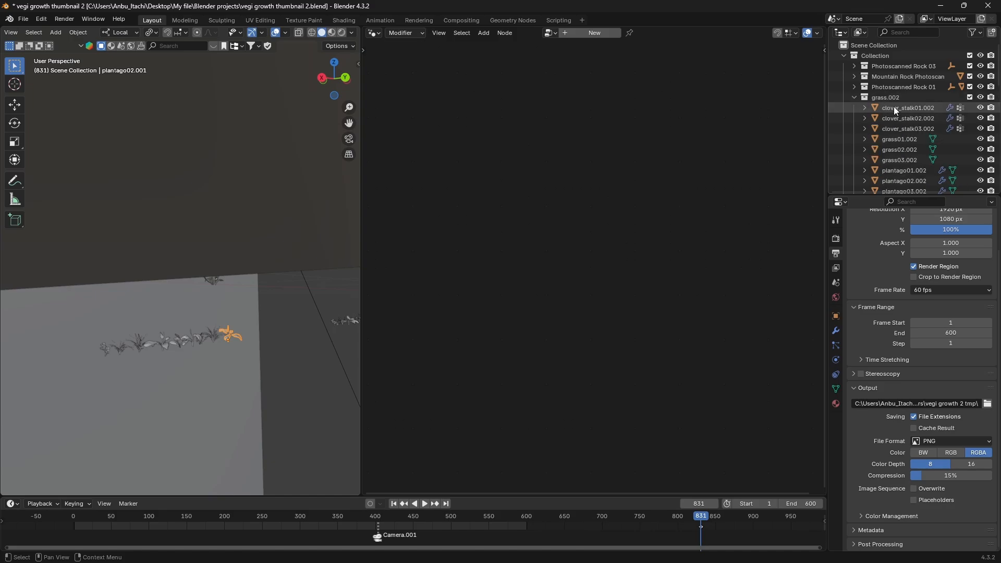
{"action": "scroll", "coordinate": [918, 151], "scroll_direction": "down", "scroll_amount": 5}
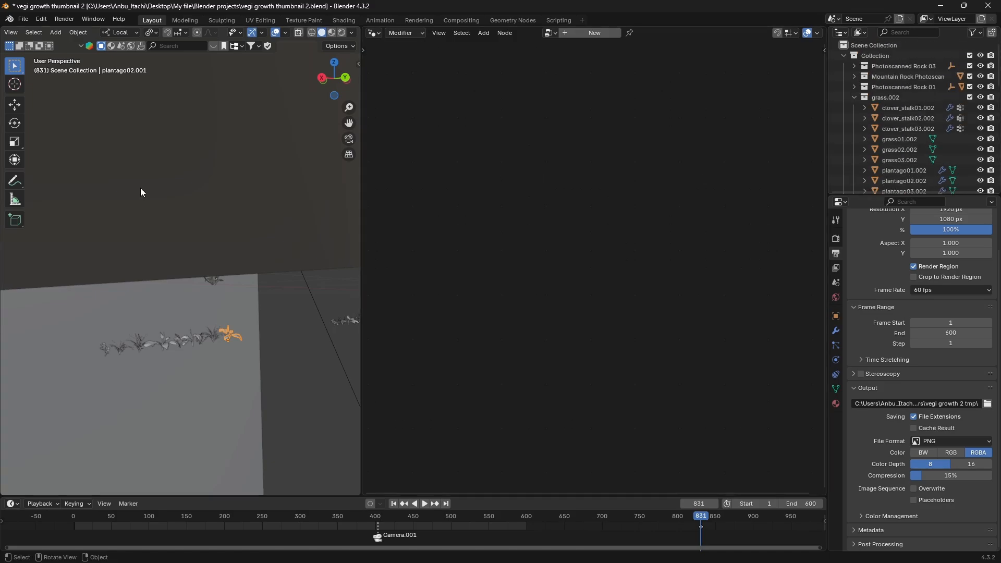
Reselect the mountain rock to bring back its node tree and view the scene through the camera
{"action": "middle_click_drag", "start_coordinate": [140, 188], "coordinate": [382, 272]}
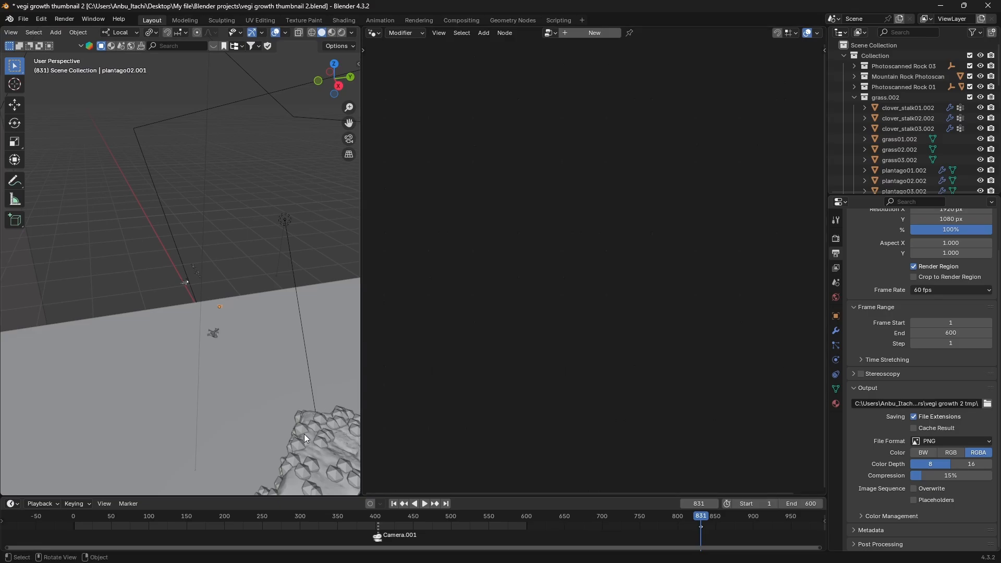
{"action": "left_click", "coordinate": [311, 433]}
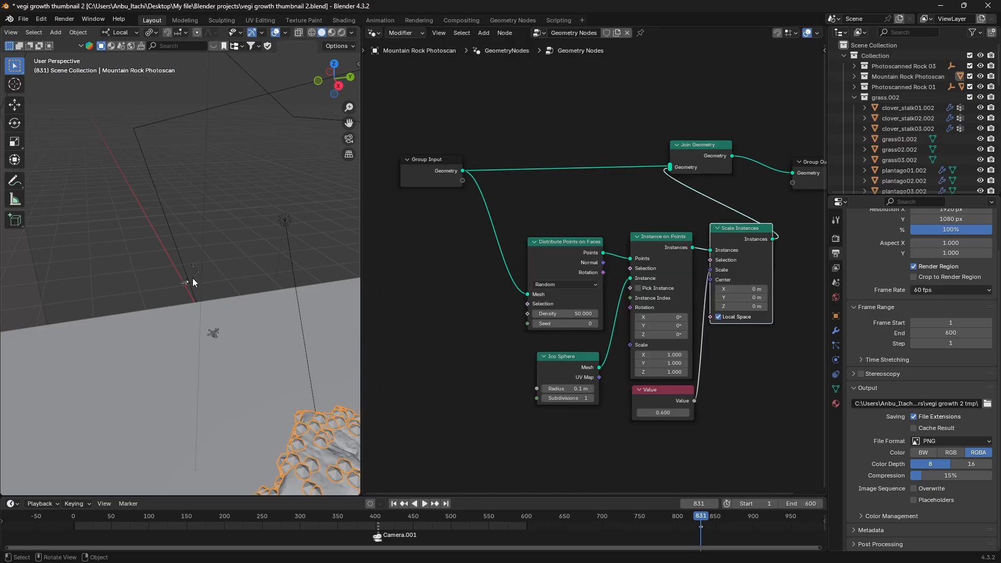
{"action": "key", "text": "KP_0"}
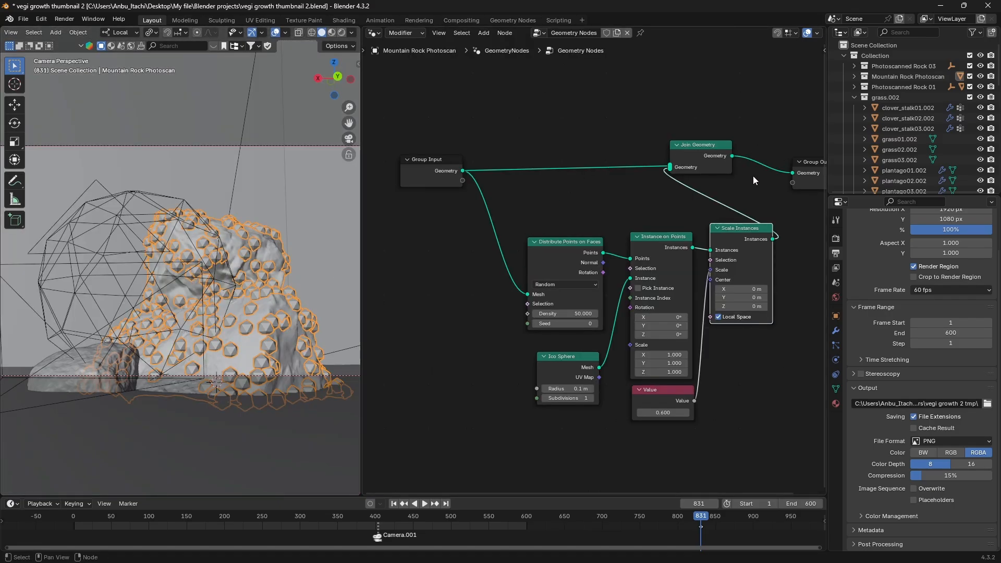
Collapse the grass.002 collection and add it to the node tree as a Collection Info node beside Distribute Points on Faces
{"action": "left_click", "coordinate": [855, 97]}
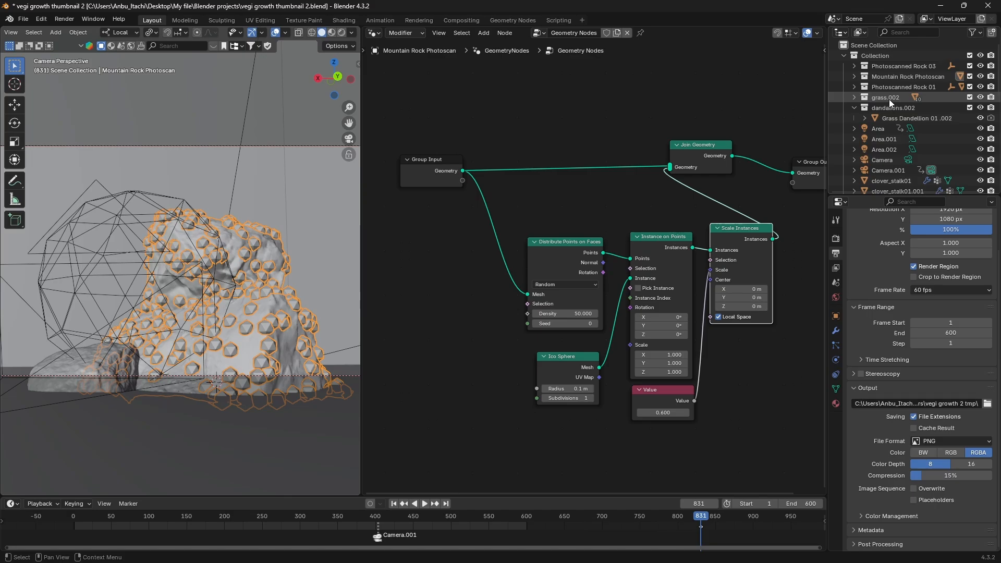
{"action": "left_click_drag", "start_coordinate": [890, 99], "coordinate": [438, 308]}
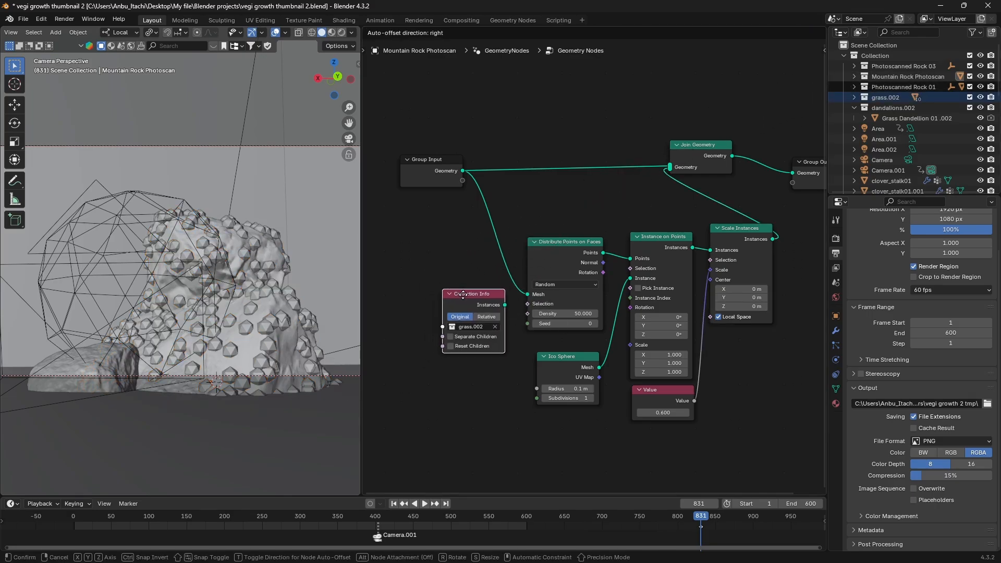
{"action": "left_click", "coordinate": [436, 301]}
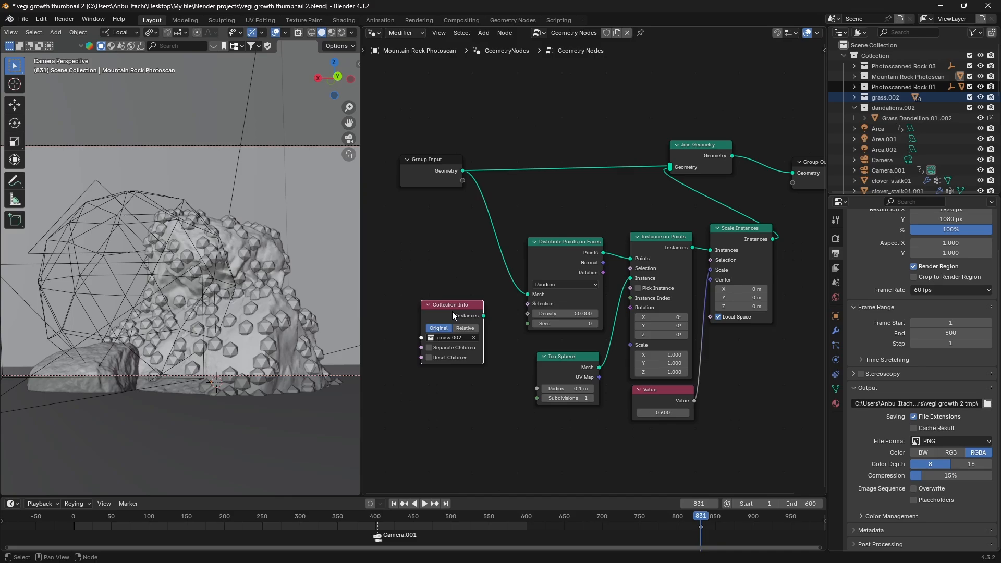
Delete the Ico Sphere node and connect the grass.002 Collection Info node's Instances to the Instance input of Instance on Points
{"action": "left_click", "coordinate": [565, 358]}
{"action": "key", "text": "Delete"}
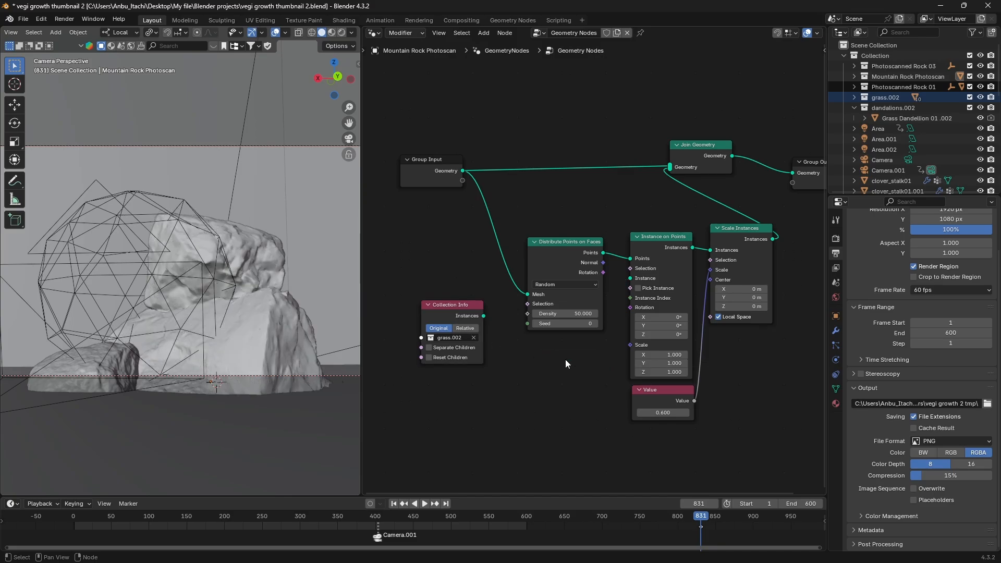
{"action": "left_click_drag", "start_coordinate": [447, 305], "coordinate": [632, 279]}
{"action": "left_click_drag", "start_coordinate": [508, 381], "coordinate": [533, 378]}
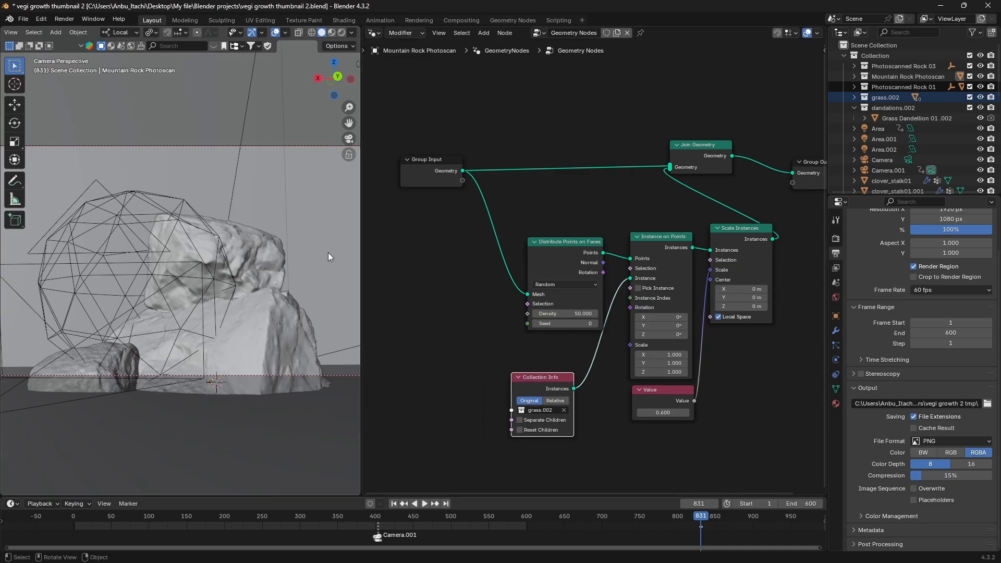
Enable Separate Children and Reset Children on the grass.002 Collection Info node and check the plants on the rock
{"action": "left_click", "coordinate": [520, 430]}
{"action": "middle_click_drag", "start_coordinate": [262, 342], "coordinate": [225, 325]}
{"action": "scroll", "coordinate": [240, 321], "scroll_direction": "up", "scroll_amount": 8}
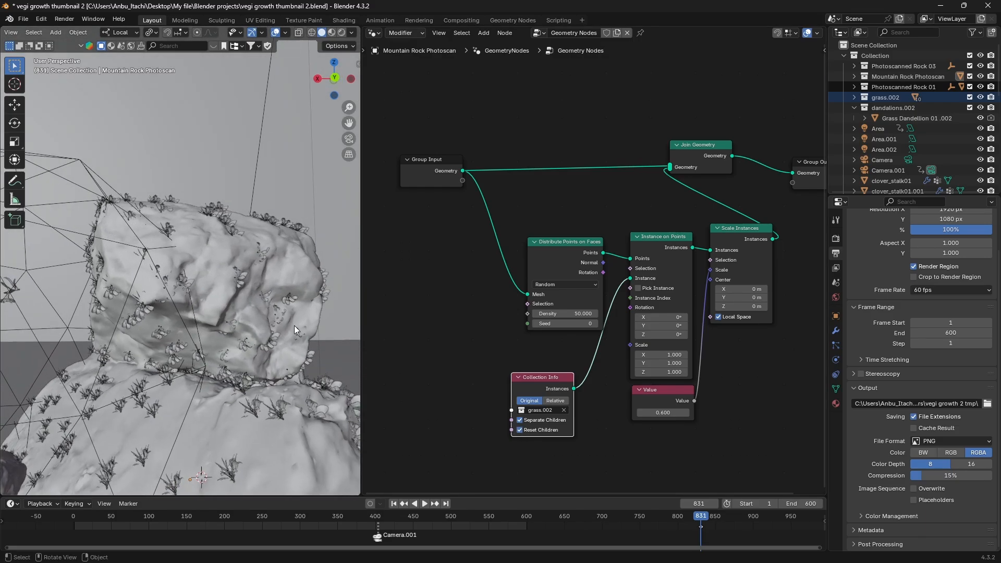
Set the Distribute Points on Faces density to 100 and inspect the plant coverage on the rock
{"action": "left_click", "coordinate": [560, 315]}
{"action": "type", "text": "100"}
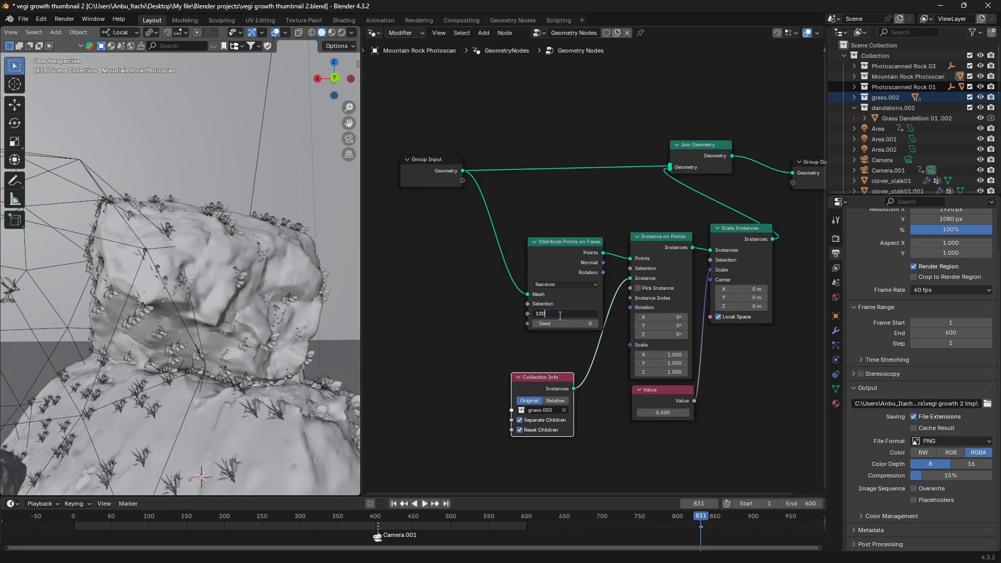
{"action": "key", "text": "Return"}
{"action": "scroll", "coordinate": [159, 308], "scroll_direction": "up", "scroll_amount": 8}
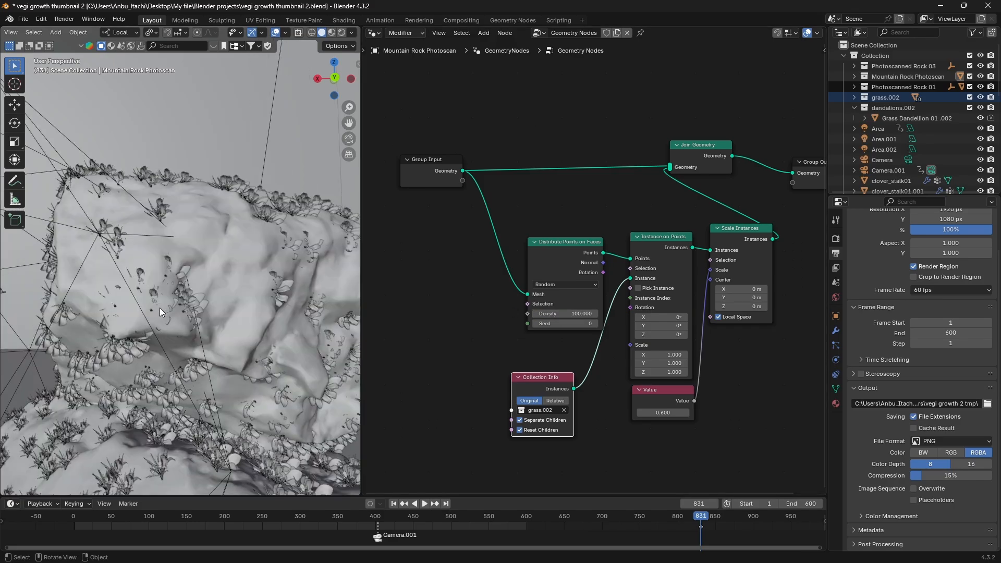
{"action": "scroll", "coordinate": [159, 308], "scroll_direction": "down", "scroll_amount": 5}
{"action": "middle_click_drag", "start_coordinate": [160, 307], "coordinate": [176, 320]}
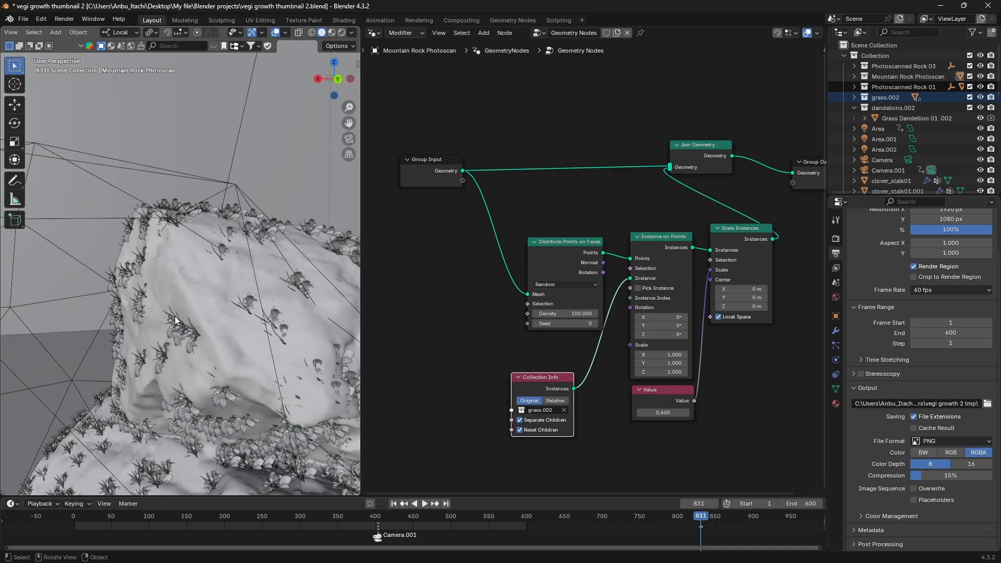
{"action": "scroll", "coordinate": [175, 320], "scroll_direction": "down", "scroll_amount": 3}
{"action": "scroll", "coordinate": [174, 316], "scroll_direction": "up", "scroll_amount": 4}
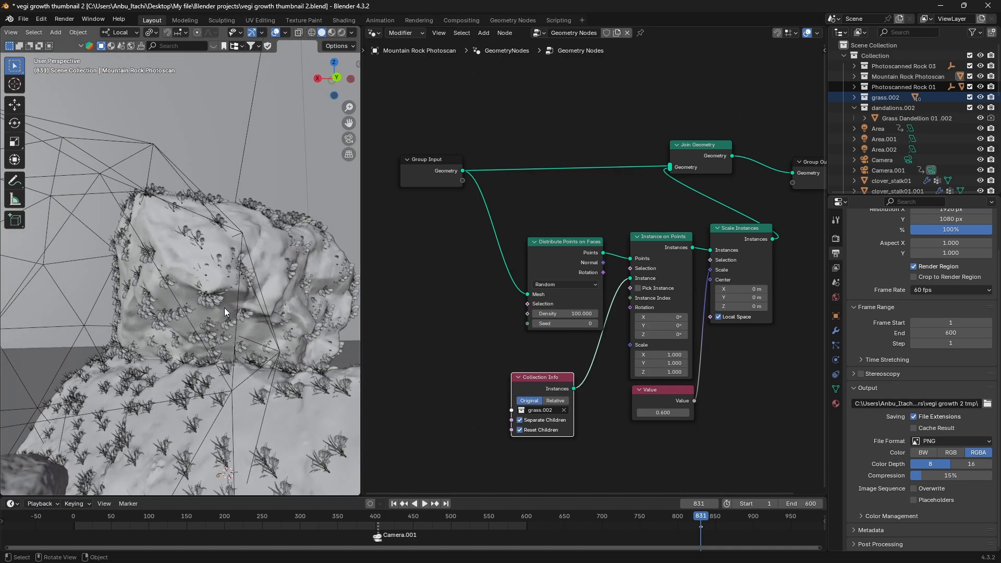
Move the Collection Info node under Distribute Points on Faces and add an Align Euler to Vector node beside it
{"action": "left_click_drag", "start_coordinate": [527, 379], "coordinate": [562, 351]}
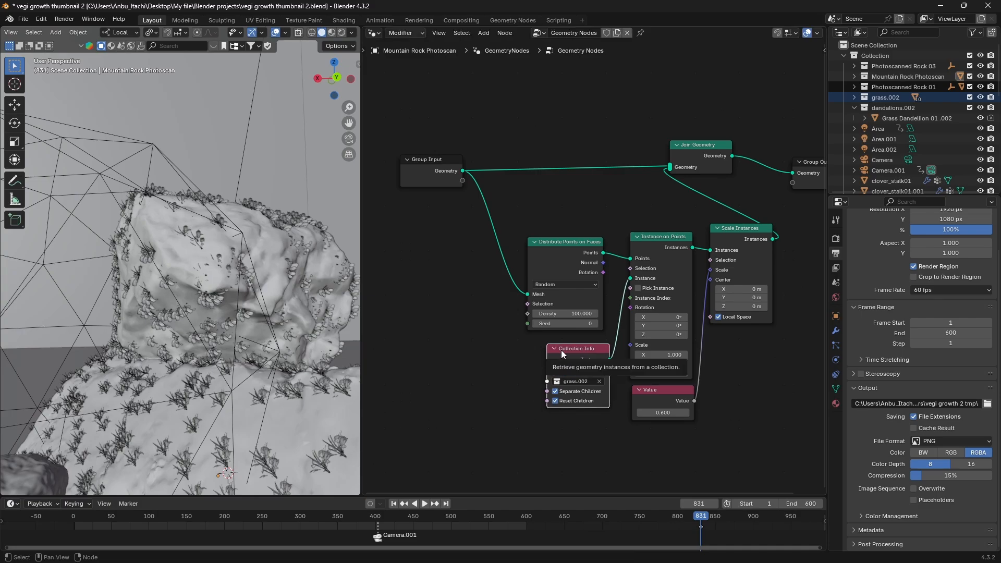
{"action": "key", "text": "shift+a"}
{"action": "type", "text": "all"}
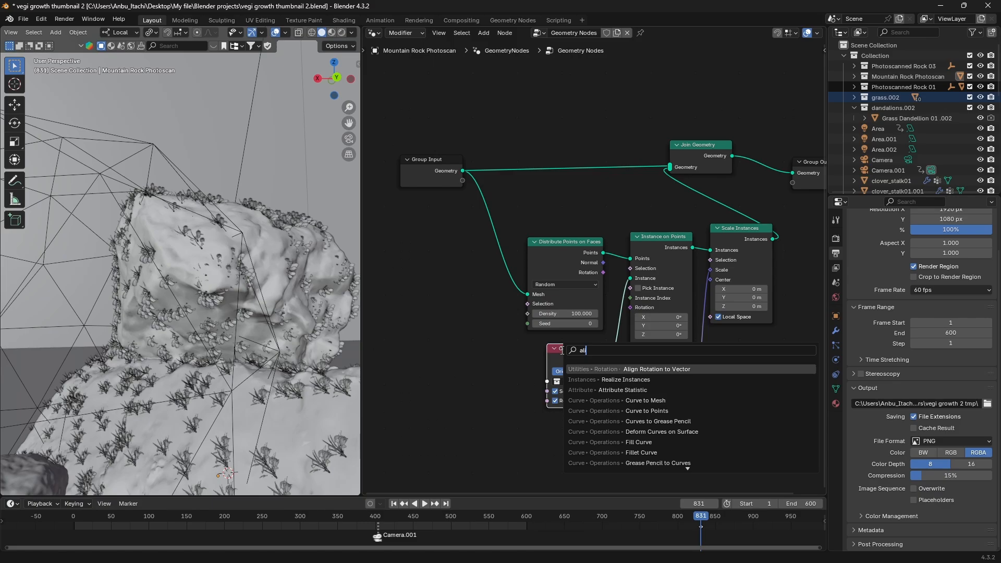
{"action": "type", "text": "gn"}
{"action": "left_click", "coordinate": [594, 381]}
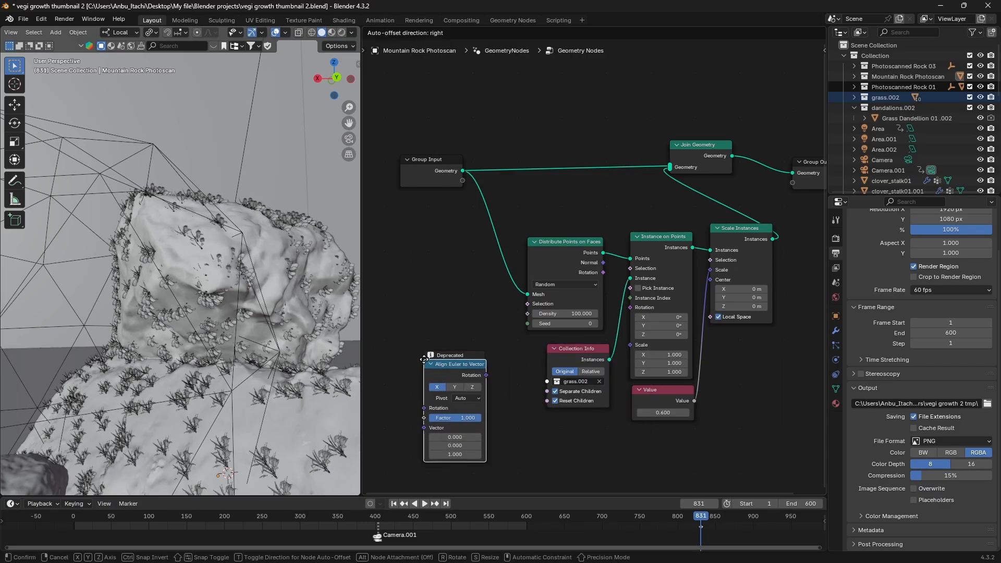
{"action": "left_click", "coordinate": [428, 352]}
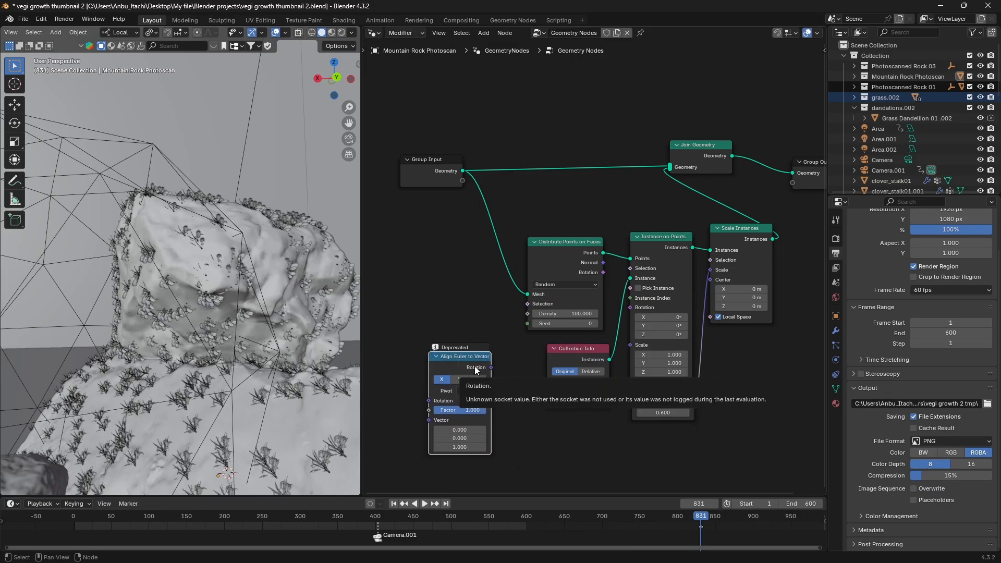
Add a Sample Nearest Surface node in front of the Align Euler to Vector node
{"action": "key", "text": "shift+a"}
{"action": "type", "text": "sa"}
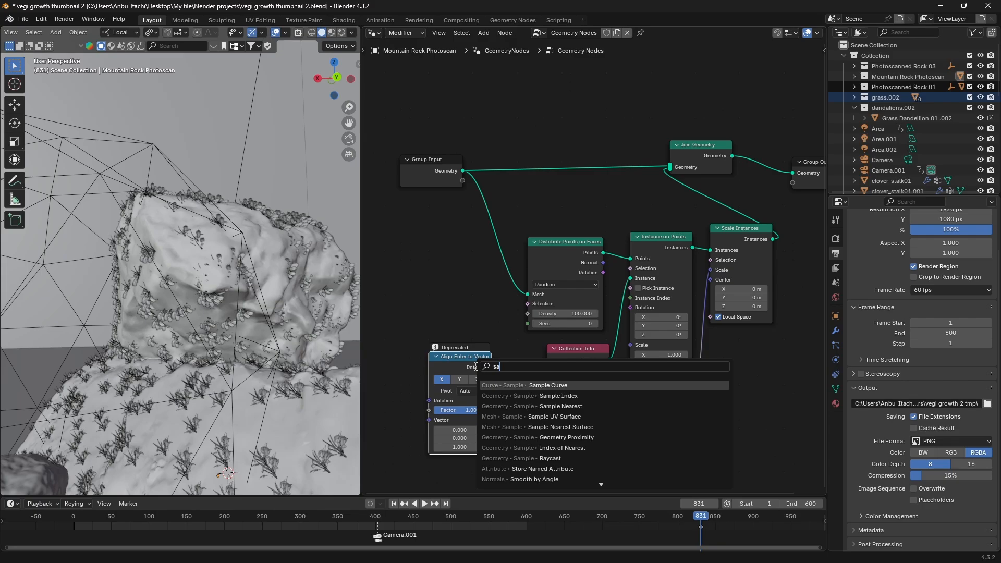
{"action": "type", "text": "mple"}
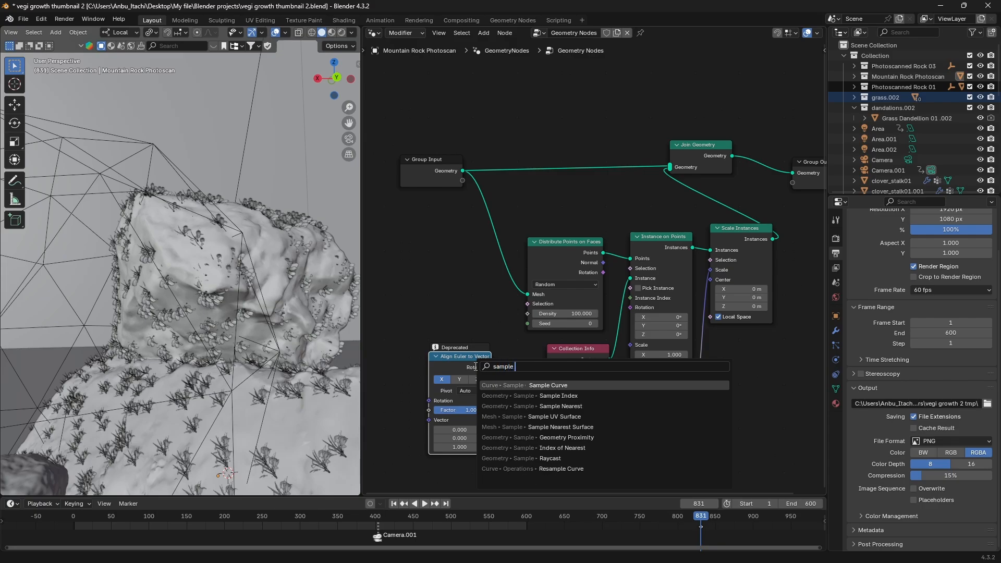
{"action": "key", "text": "Down"}
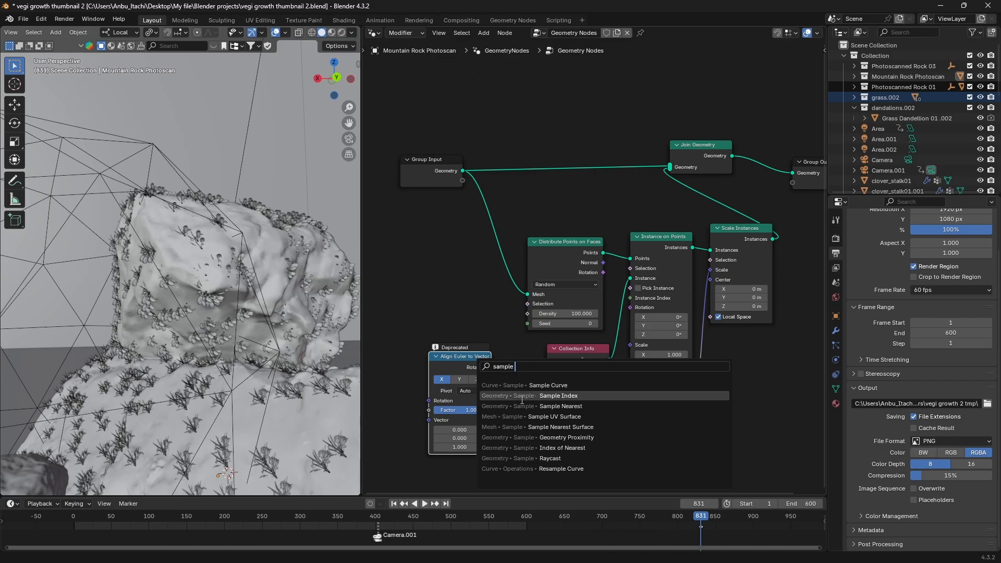
{"action": "key", "text": "Down"}
{"action": "key", "text": "Down"}
{"action": "key", "text": "Down"}
{"action": "key", "text": "Return"}
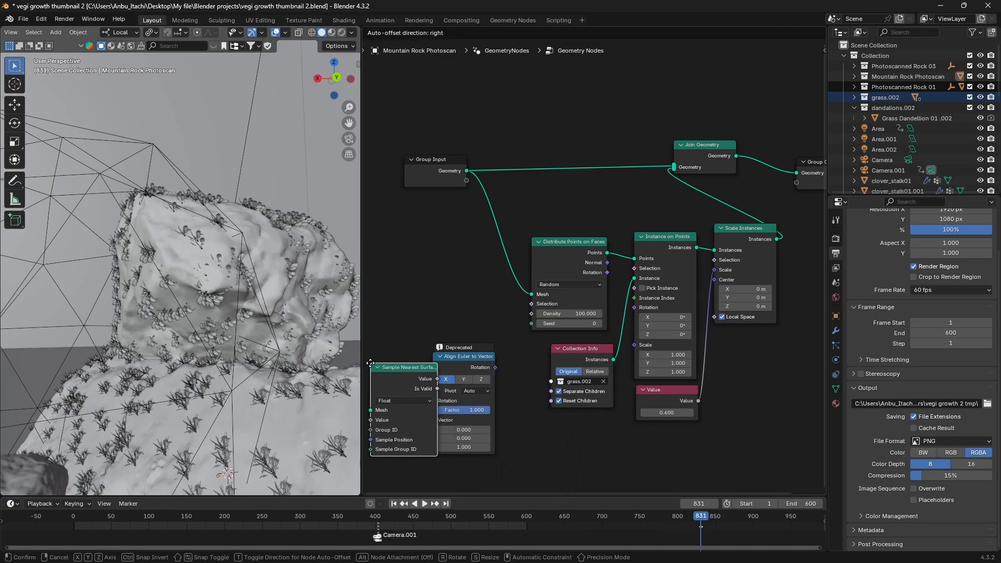
{"action": "left_click", "coordinate": [426, 366]}
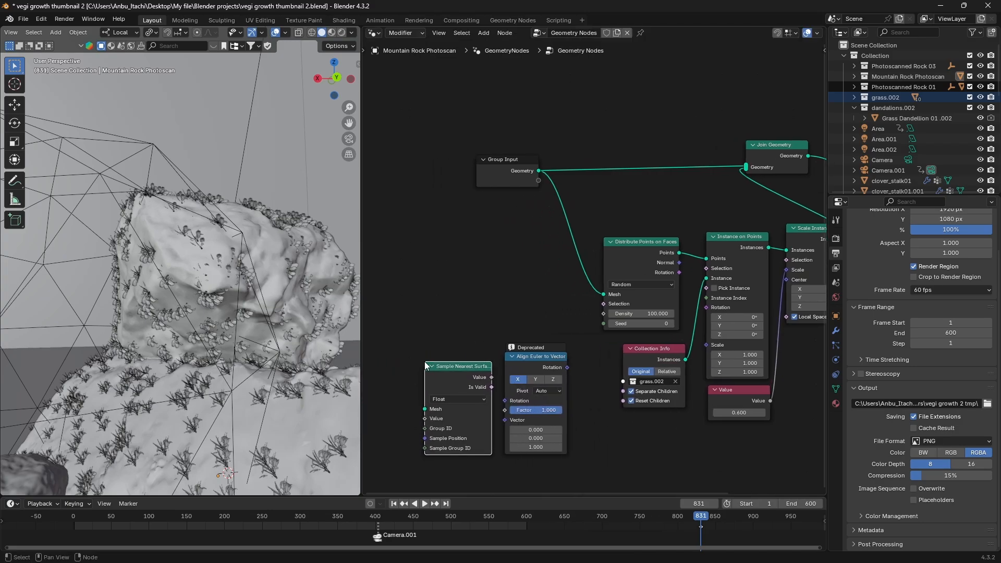
Add a Normal node and connect it to the Value input of Sample Nearest Surface
{"action": "key", "text": "shift+a"}
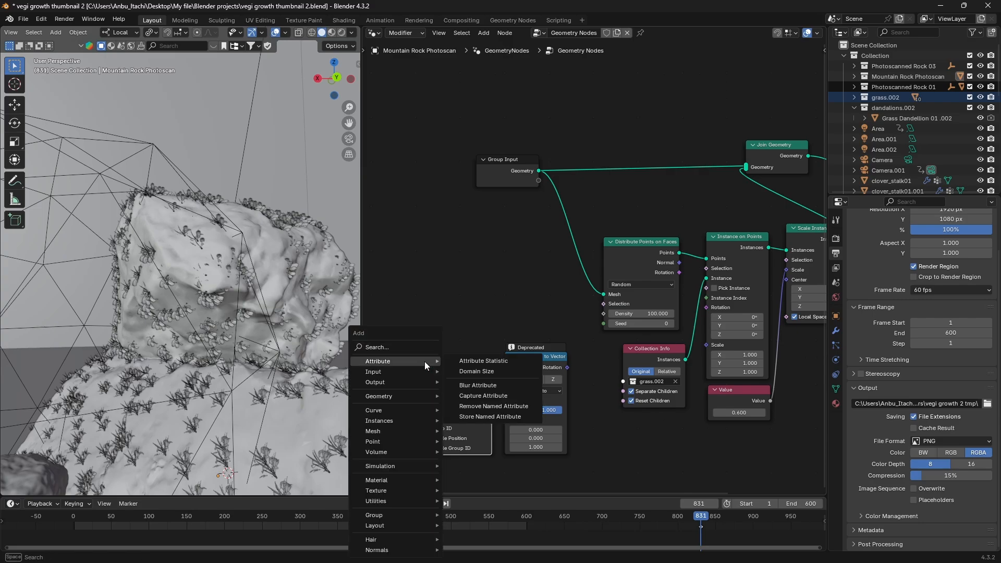
{"action": "type", "text": "normal"}
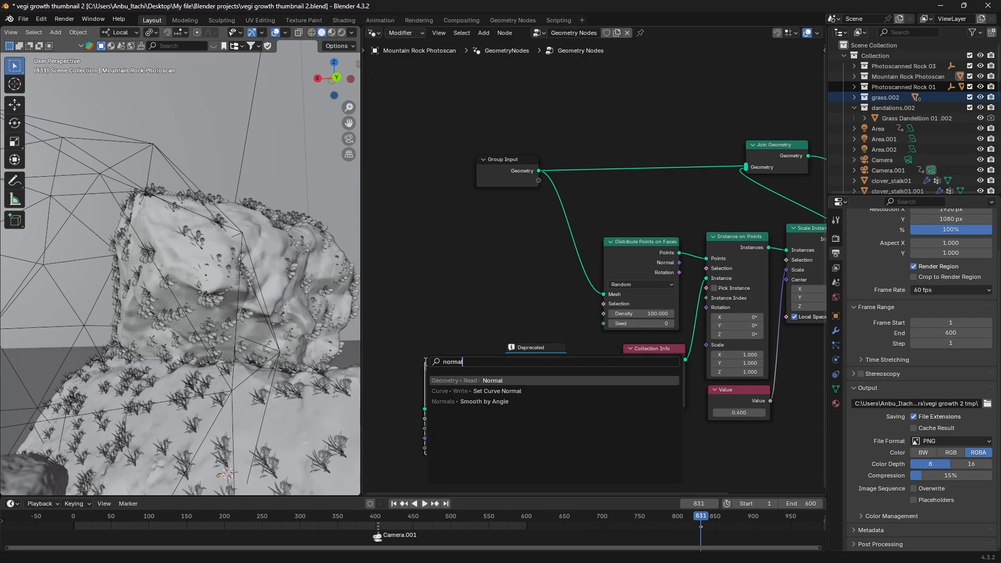
{"action": "left_click", "coordinate": [438, 381]}
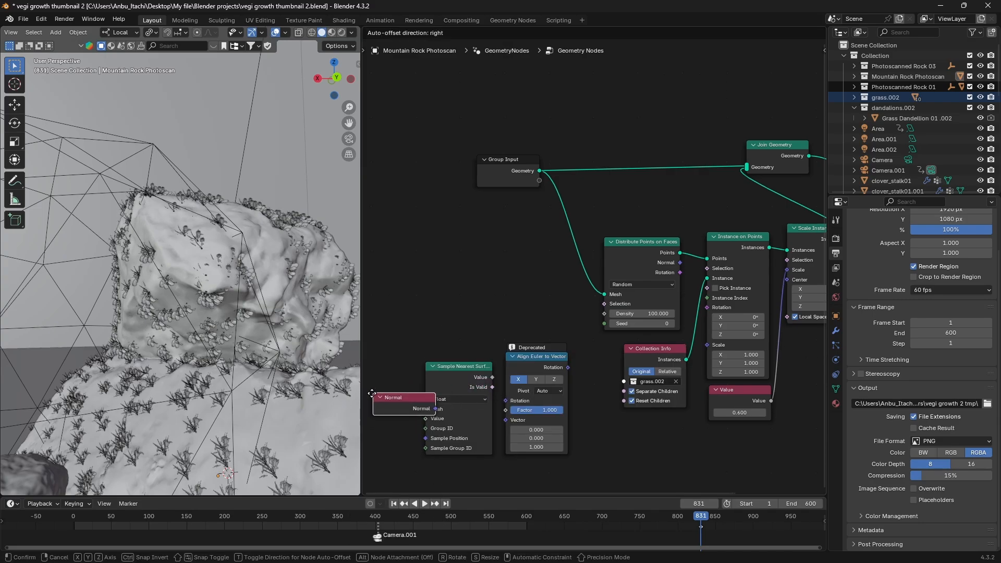
{"action": "left_click", "coordinate": [411, 426]}
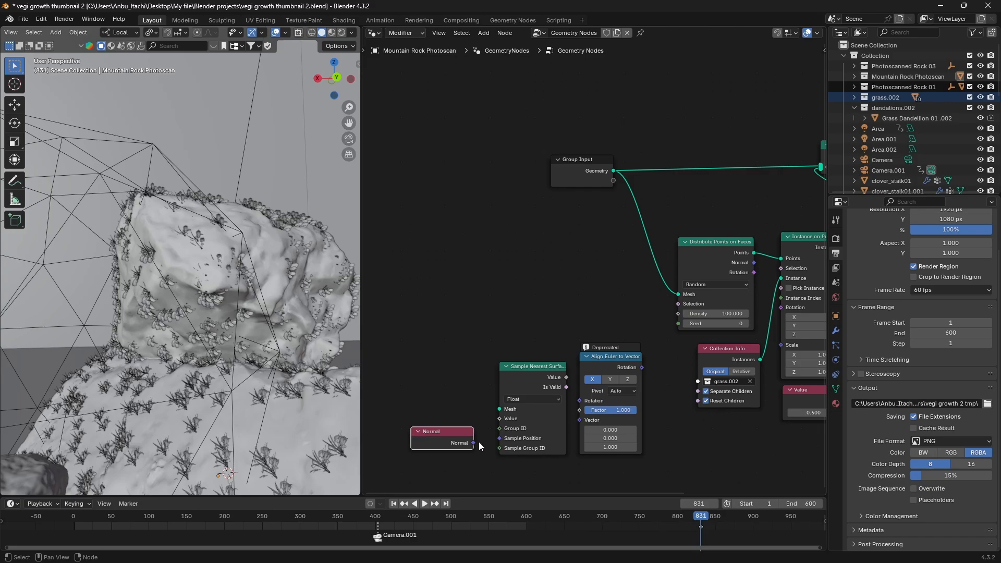
{"action": "left_click_drag", "start_coordinate": [474, 443], "coordinate": [496, 420]}
Connect the sampled Value to Align Euler to Vector's Vector input and its Rotation output to Instance on Points' Rotation
{"action": "middle_click_drag", "start_coordinate": [468, 411], "coordinate": [415, 405]}
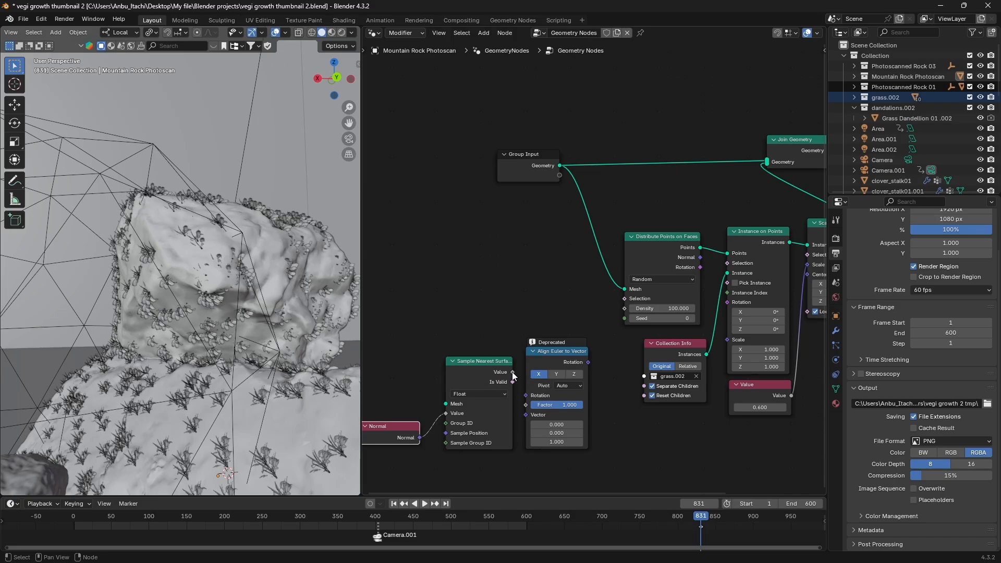
{"action": "left_click_drag", "start_coordinate": [513, 372], "coordinate": [524, 414]}
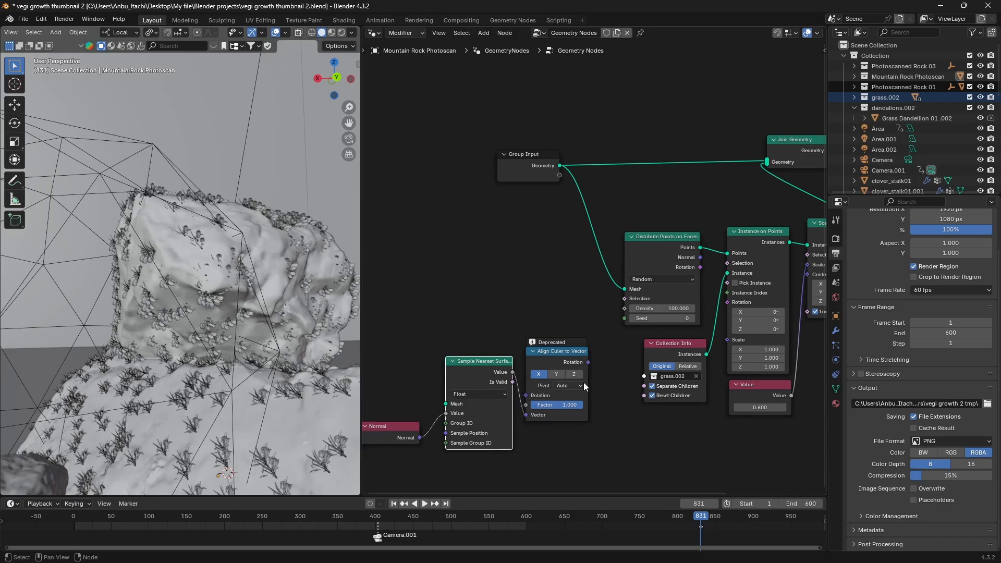
{"action": "middle_click_drag", "start_coordinate": [630, 386], "coordinate": [589, 405]}
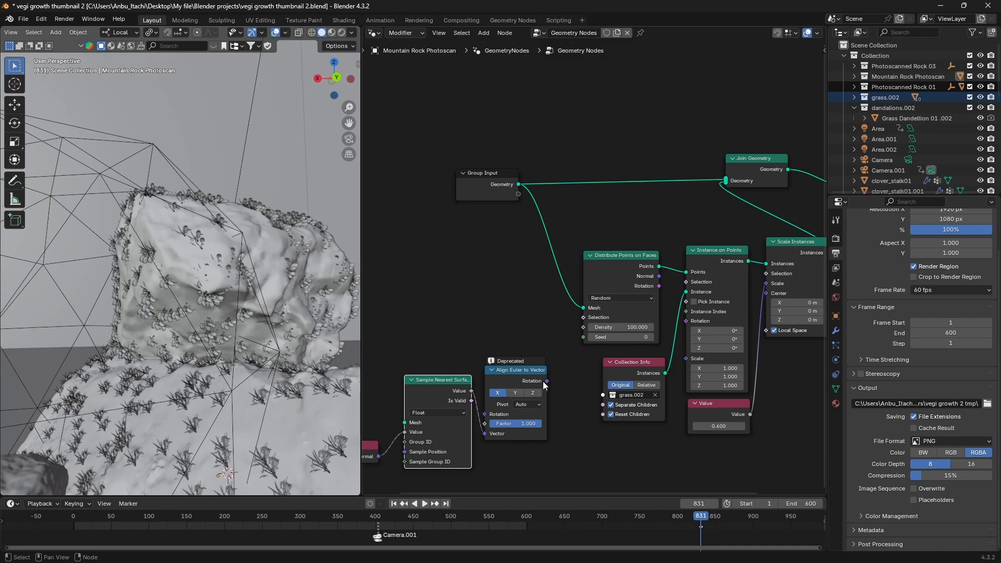
{"action": "left_click_drag", "start_coordinate": [545, 380], "coordinate": [688, 324]}
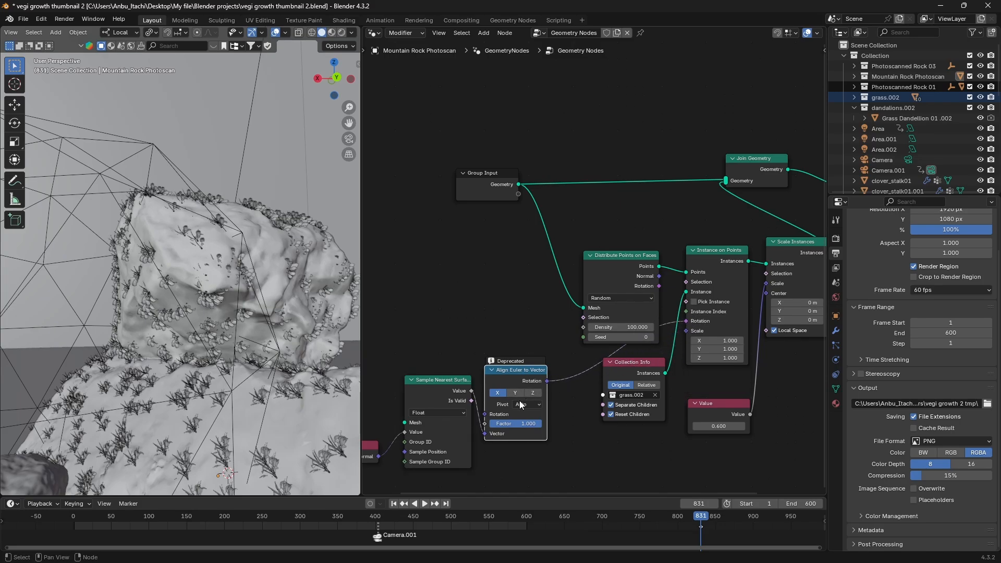
Set the Sample Nearest Surface node's data type to Vector
{"action": "middle_click_drag", "start_coordinate": [447, 409], "coordinate": [469, 390]}
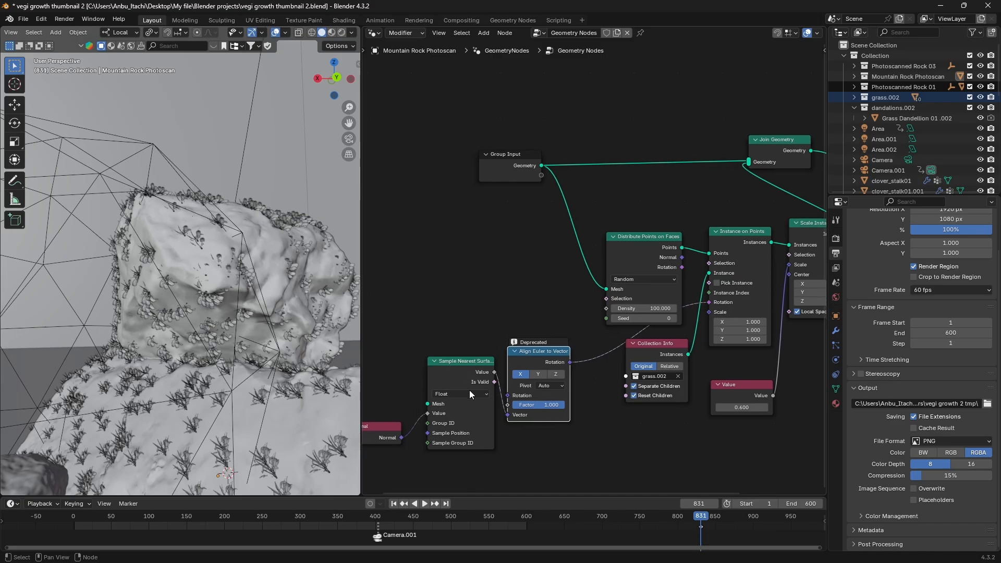
{"action": "left_click", "coordinate": [469, 394]}
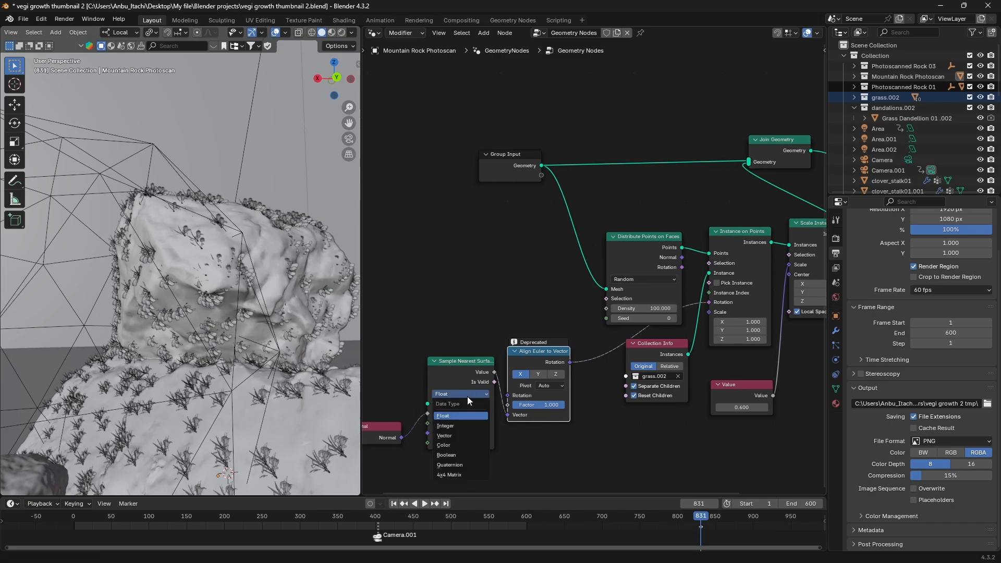
{"action": "left_click", "coordinate": [459, 436]}
Move the Group Input node away, connect its Geometry to Sample Nearest Surface's Mesh input, and inspect the plants' orientation
{"action": "middle_click_drag", "start_coordinate": [422, 404], "coordinate": [452, 394]}
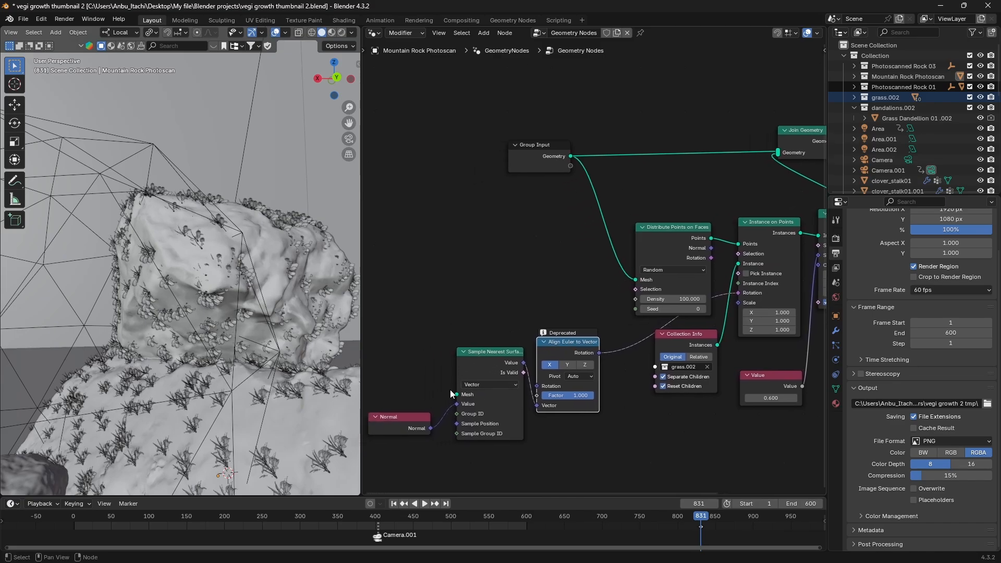
{"action": "left_click_drag", "start_coordinate": [553, 157], "coordinate": [457, 394]}
{"action": "middle_click_drag", "start_coordinate": [218, 310], "coordinate": [222, 314]}
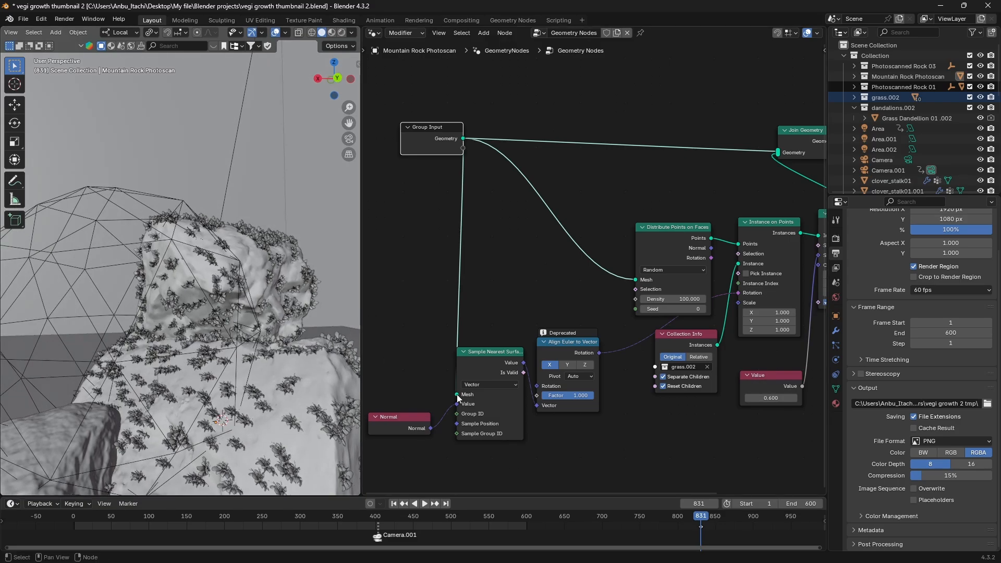
{"action": "left_click_drag", "start_coordinate": [457, 394], "coordinate": [439, 343]}
{"action": "left_click_drag", "start_coordinate": [463, 138], "coordinate": [457, 395]}
{"action": "scroll", "coordinate": [216, 320], "scroll_direction": "up", "scroll_amount": 6}
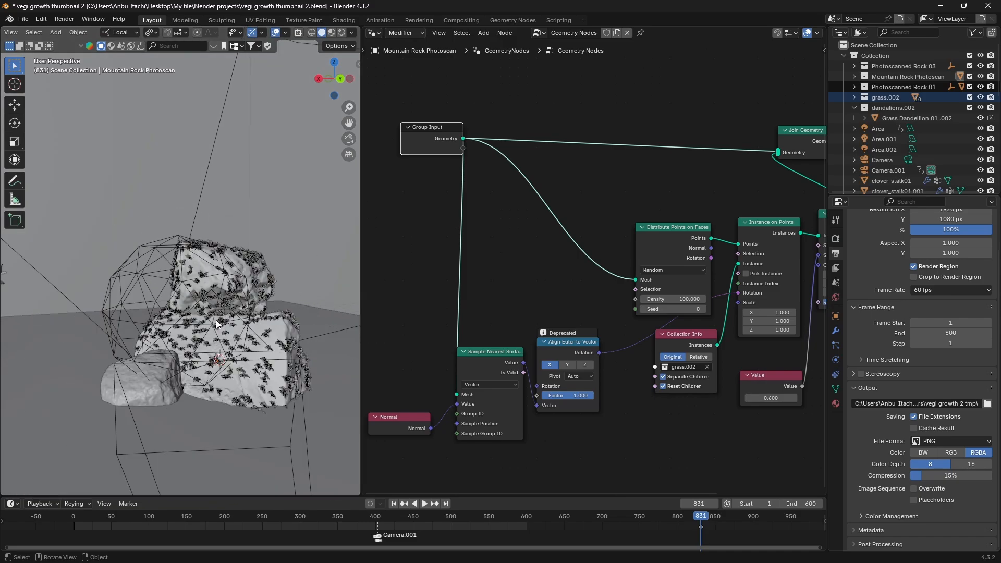
{"action": "mouse_move", "coordinate": [214, 320]}
{"action": "middle_mouse_down"}
{"action": "mouse_move", "coordinate": [207, 325]}
{"action": "mouse_move", "coordinate": [224, 320]}
{"action": "middle_mouse_up"}
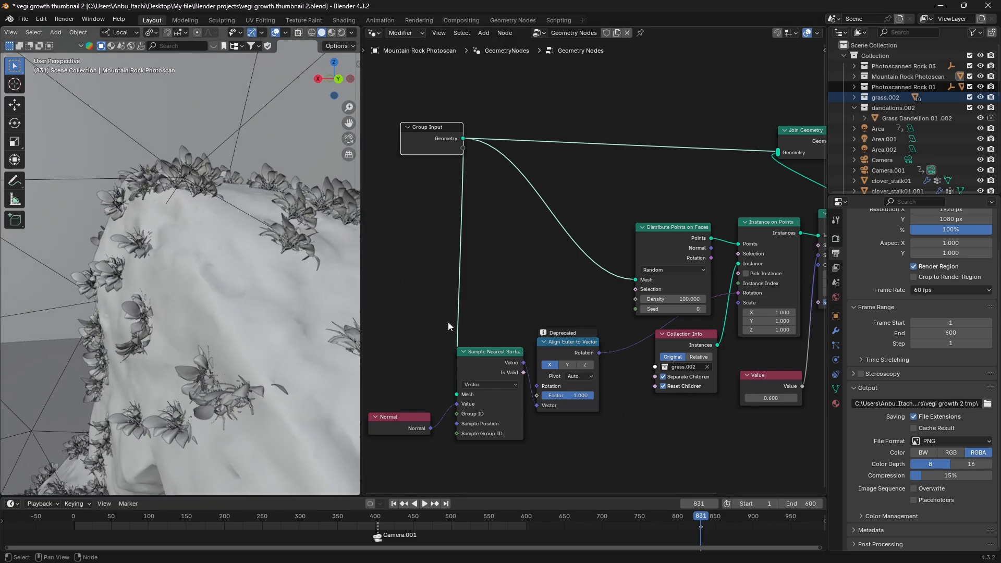
Compare the X, Y and Z axes on the Align Euler to Vector node and set the axis to Y
{"action": "left_click", "coordinate": [567, 364]}
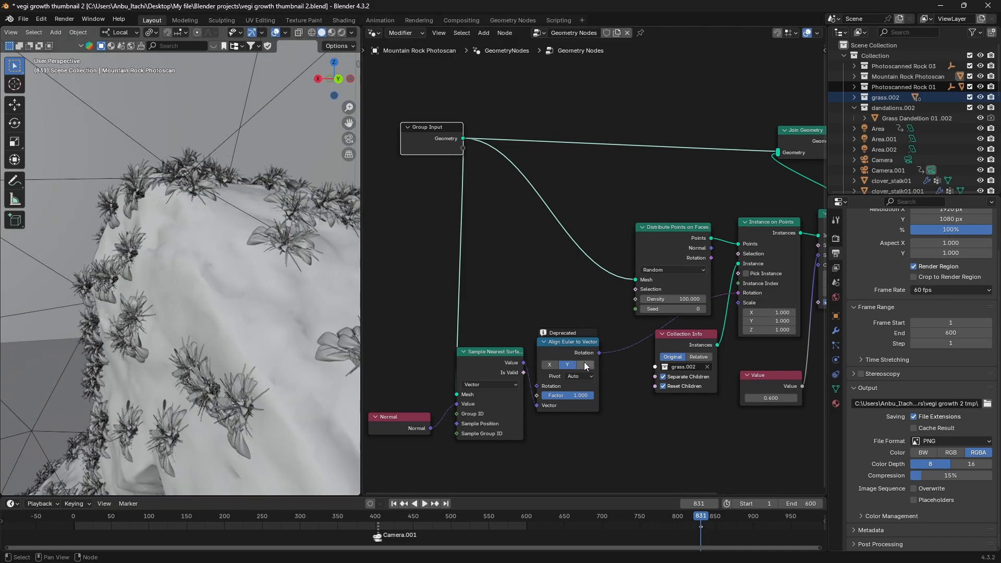
{"action": "left_click", "coordinate": [584, 364]}
{"action": "left_click", "coordinate": [572, 364]}
{"action": "left_click", "coordinate": [555, 365]}
{"action": "left_click", "coordinate": [573, 364]}
{"action": "left_click", "coordinate": [585, 365]}
{"action": "scroll", "coordinate": [273, 310], "scroll_direction": "down", "scroll_amount": 5}
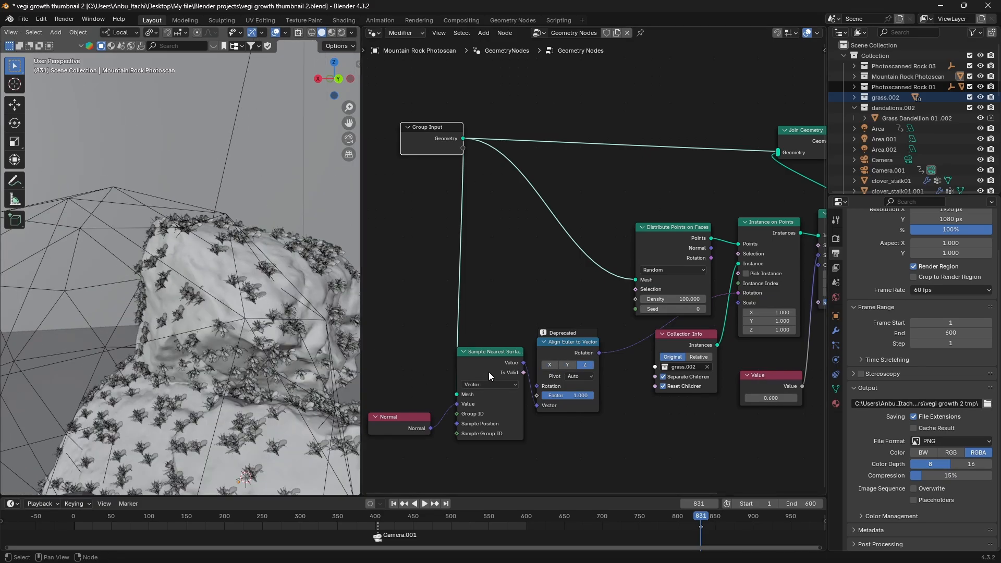
{"action": "left_click", "coordinate": [567, 364]}
{"action": "scroll", "coordinate": [263, 309], "scroll_direction": "up", "scroll_amount": 3}
{"action": "middle_click_drag", "start_coordinate": [262, 309], "coordinate": [318, 305]}
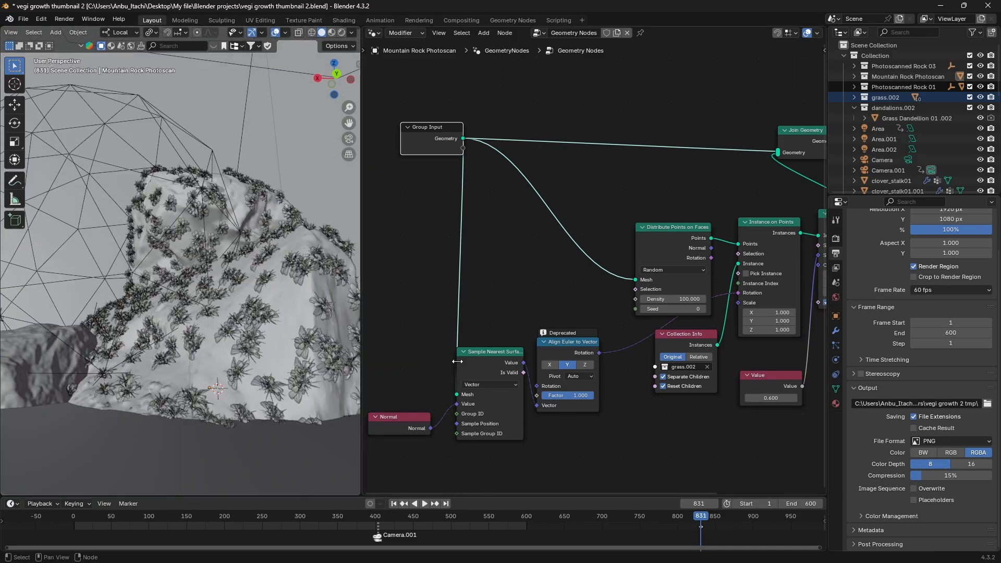
Tidy the node tree by moving the Sample Nearest Surface, Align Euler to Vector, Normal and Group Input nodes into place
{"action": "left_click_drag", "start_coordinate": [503, 323], "coordinate": [569, 313]}
{"action": "left_click_drag", "start_coordinate": [391, 417], "coordinate": [420, 344]}
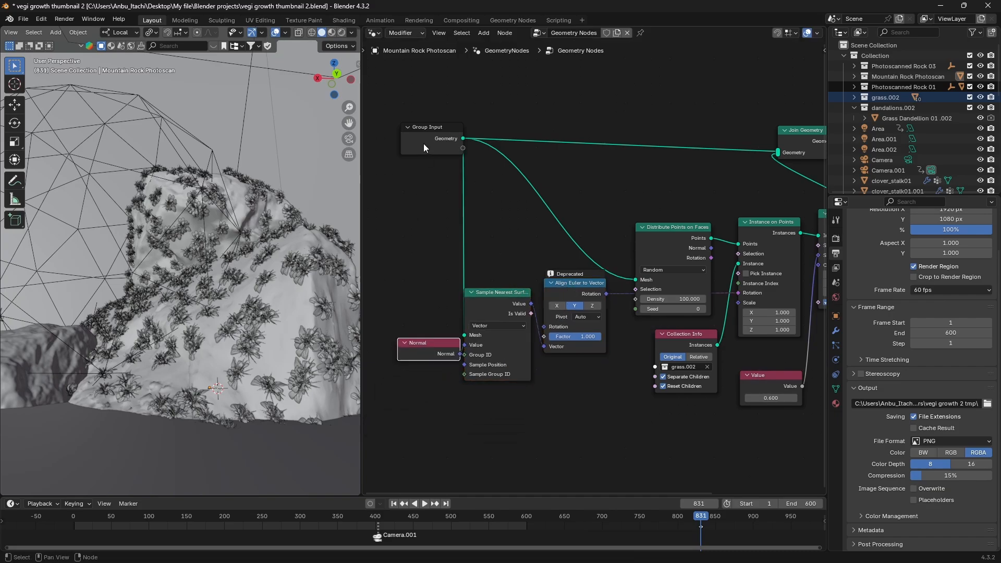
{"action": "left_click_drag", "start_coordinate": [424, 144], "coordinate": [378, 156]}
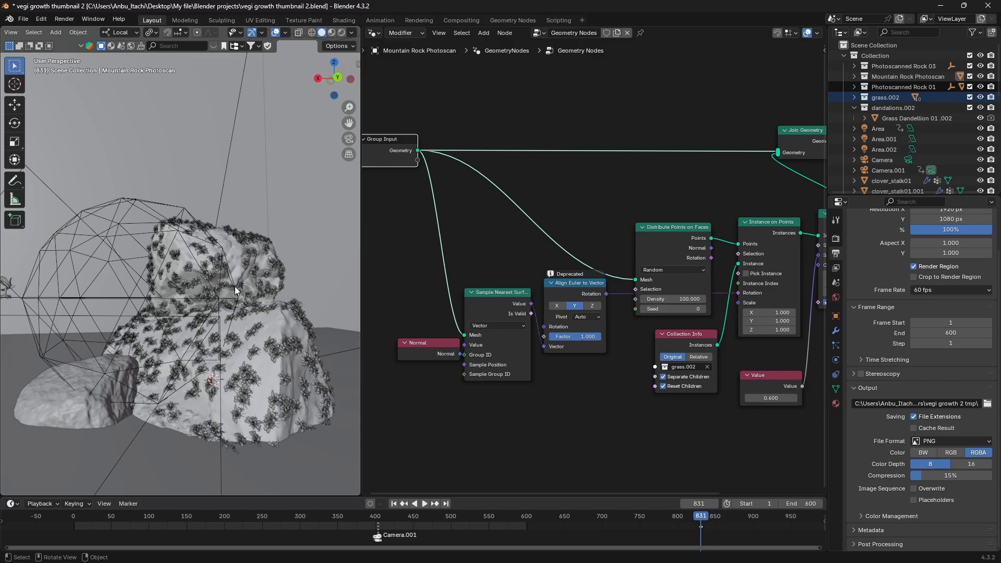
Select the icosphere beside the mountain rock and examine its object Visibility and Viewport Display settings
{"action": "left_click", "coordinate": [136, 220]}
{"action": "middle_click_drag", "start_coordinate": [121, 222], "coordinate": [121, 249]}
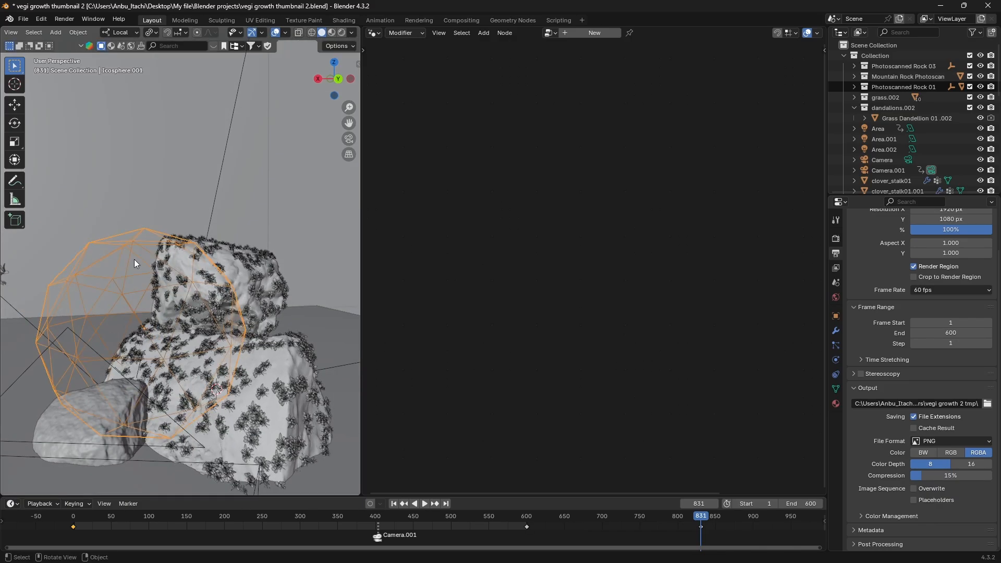
{"action": "left_click", "coordinate": [262, 284]}
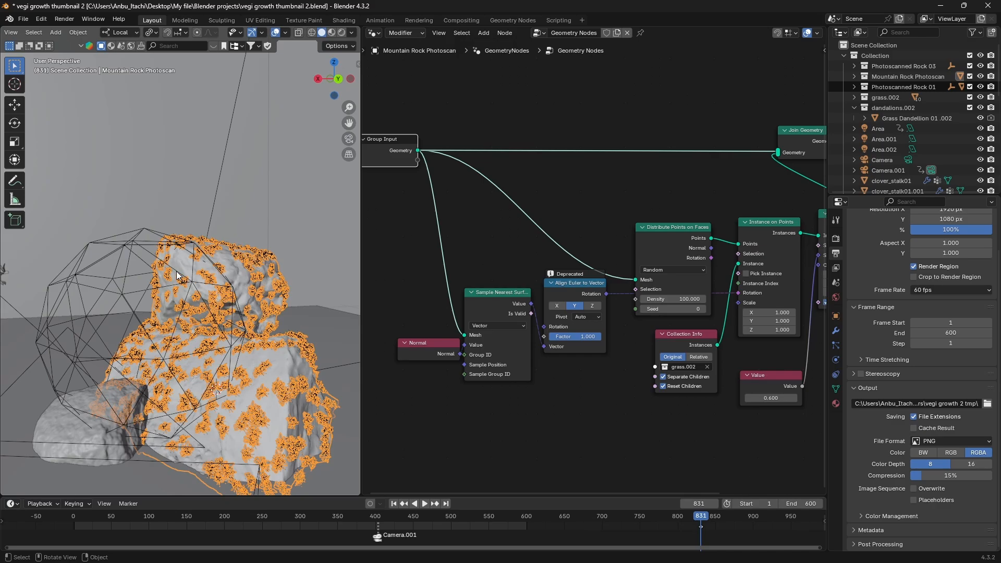
{"action": "left_click", "coordinate": [123, 292]}
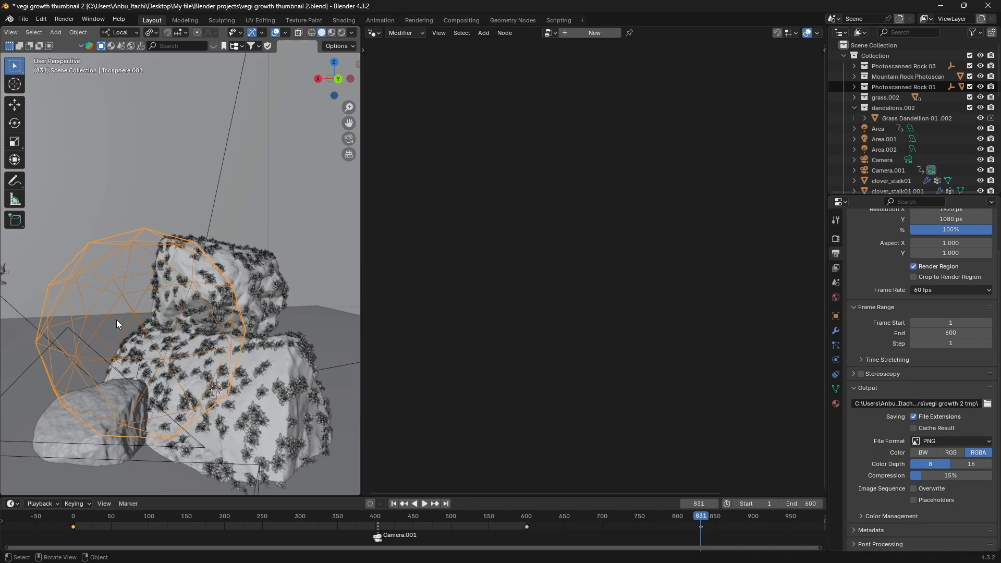
{"action": "key", "text": "shift+a"}
{"action": "left_click", "coordinate": [836, 316]}
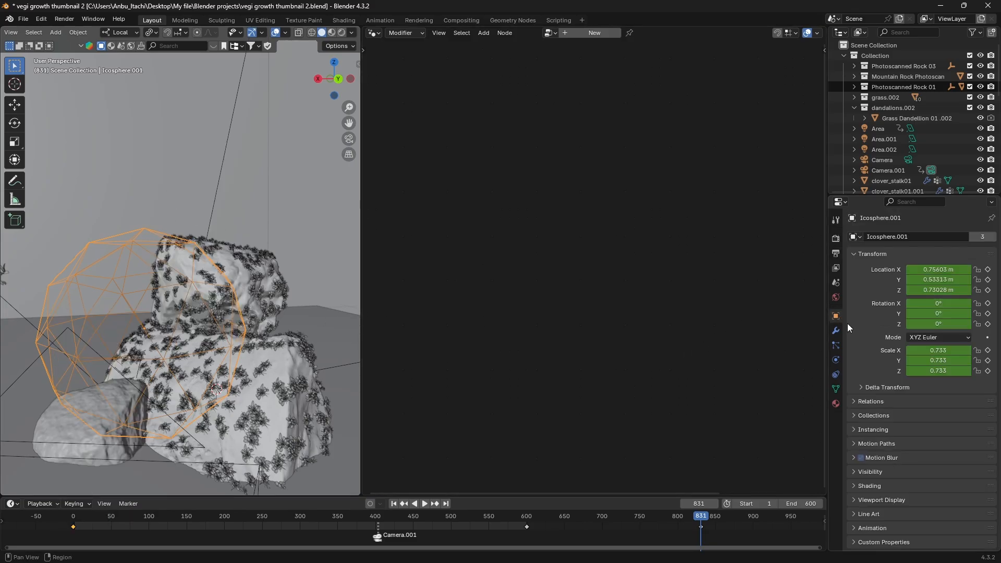
{"action": "left_click", "coordinate": [854, 472]}
{"action": "scroll", "coordinate": [870, 468], "scroll_direction": "down", "scroll_amount": 8}
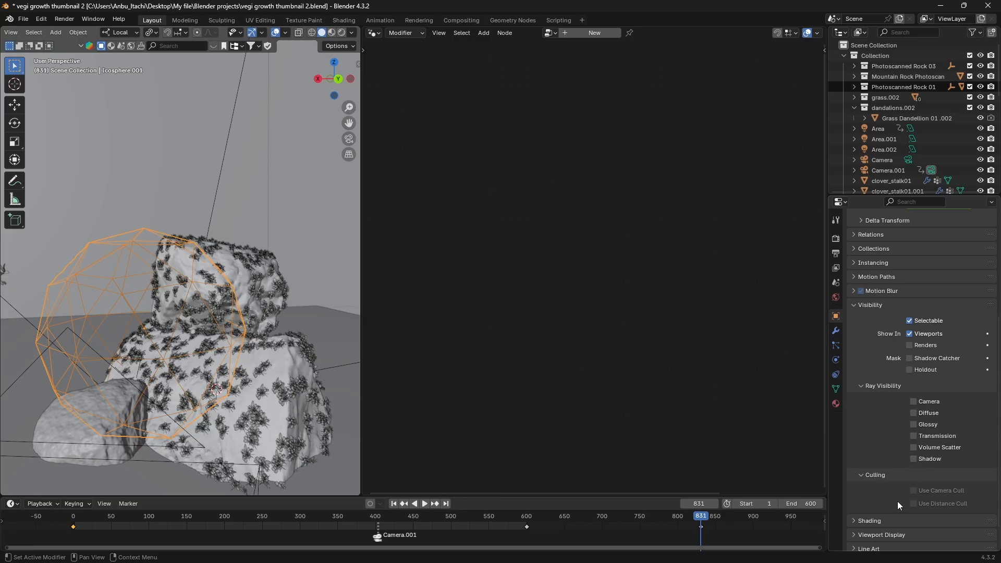
{"action": "scroll", "coordinate": [889, 504], "scroll_direction": "down", "scroll_amount": 2}
{"action": "left_click", "coordinate": [869, 503]}
{"action": "scroll", "coordinate": [870, 497], "scroll_direction": "down", "scroll_amount": 4}
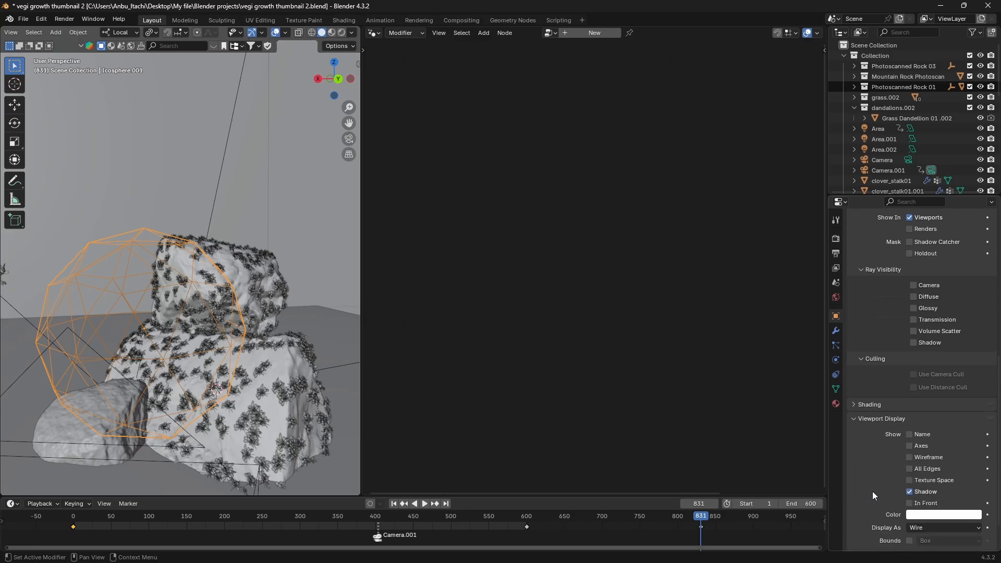
{"action": "scroll", "coordinate": [872, 493], "scroll_direction": "down", "scroll_amount": 2}
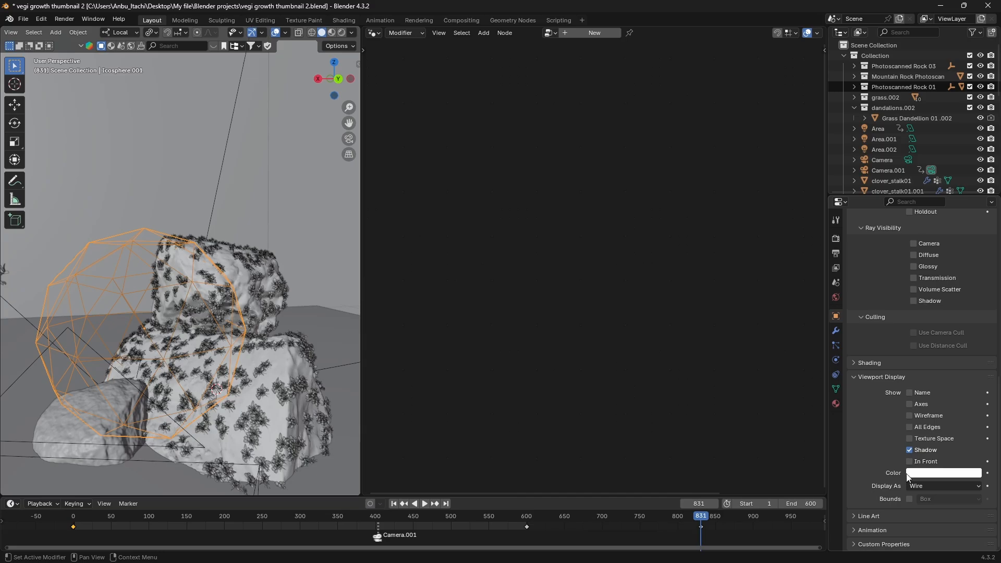
Try displaying the icosphere as Solid in the viewport and return its Display As setting to Wire
{"action": "left_click", "coordinate": [930, 487]}
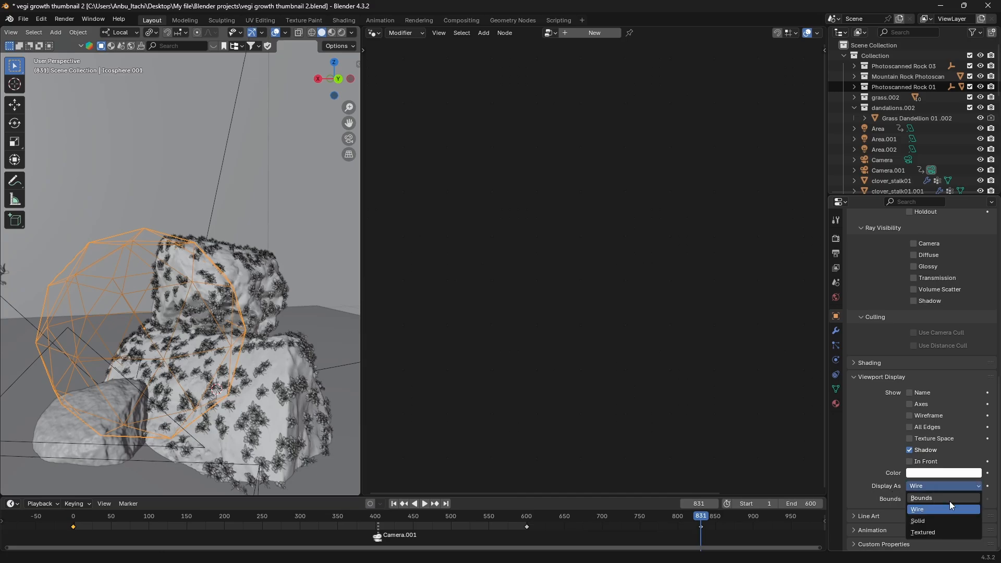
{"action": "left_click", "coordinate": [925, 519]}
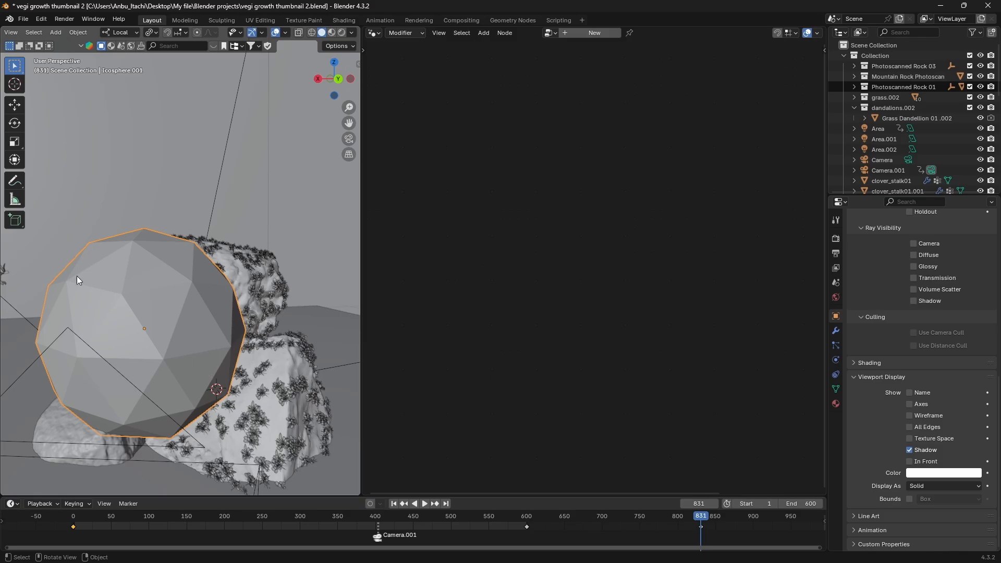
{"action": "left_click", "coordinate": [927, 492]}
{"action": "left_click", "coordinate": [929, 513]}
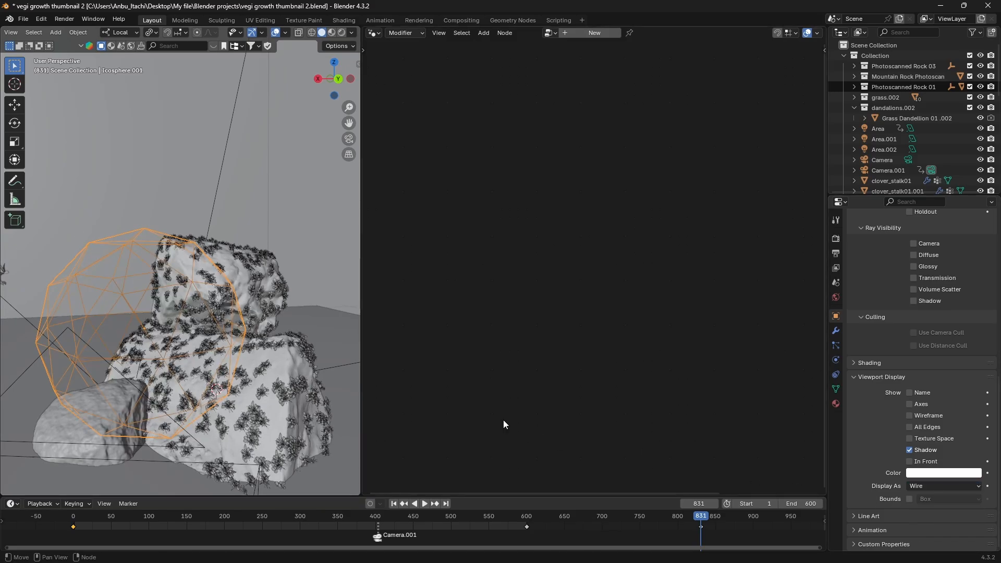
Set the density of the mountain rock's Distribute Points on Faces node to 400
{"action": "left_click", "coordinate": [244, 277]}
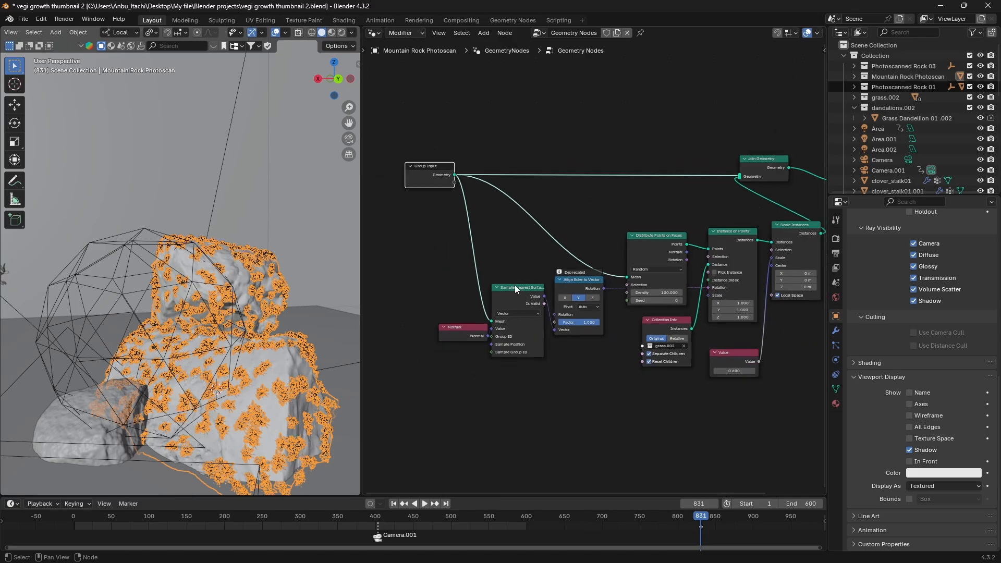
{"action": "left_click", "coordinate": [655, 292]}
{"action": "type", "text": "400"}
{"action": "key", "text": "Return"}
{"action": "left_click", "coordinate": [220, 316]}
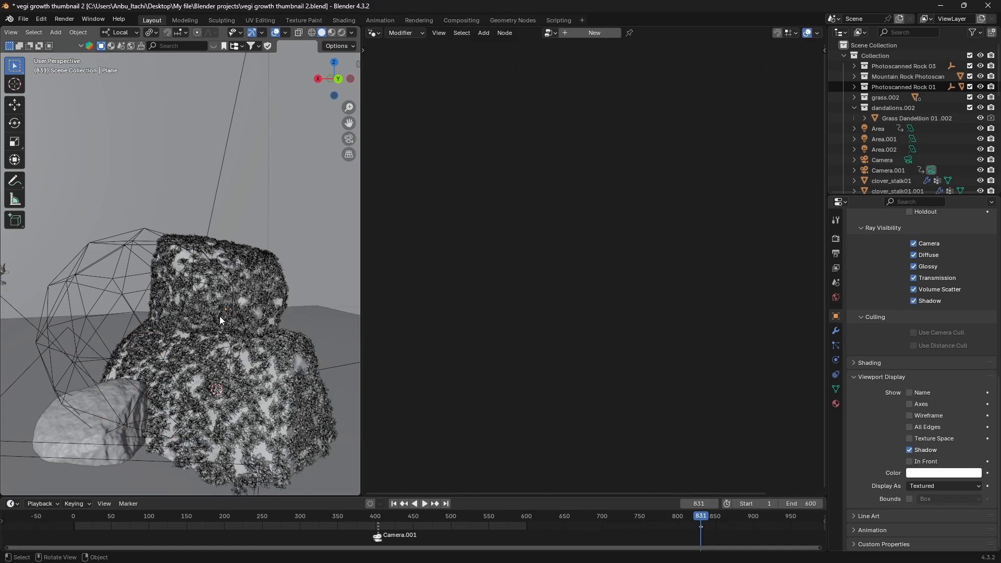
{"action": "left_click", "coordinate": [242, 293]}
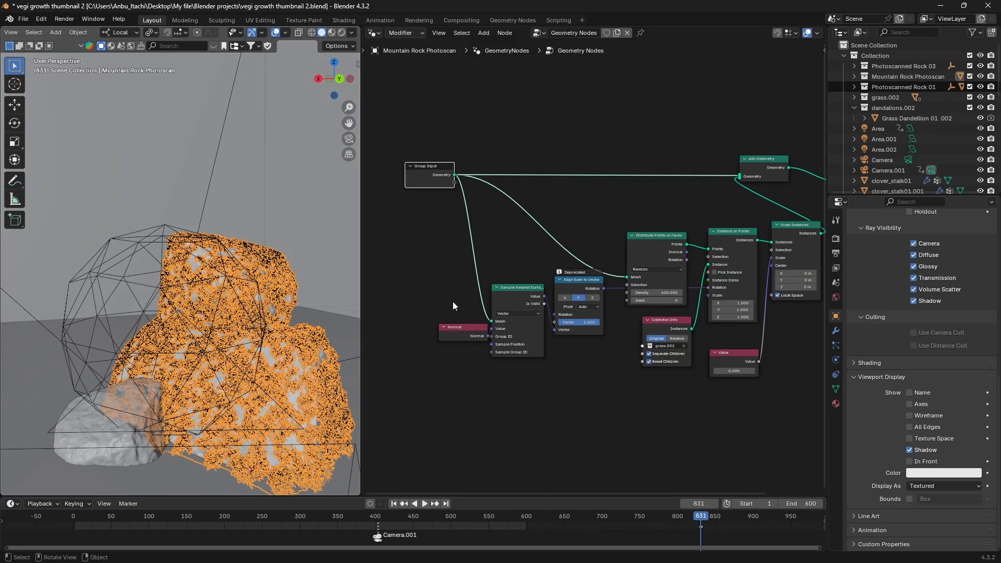
Tidy the node tree by moving Scale Instances, Instance on Points, Value and the neighbouring nodes closer together
{"action": "middle_click_drag", "start_coordinate": [527, 275], "coordinate": [490, 248]}
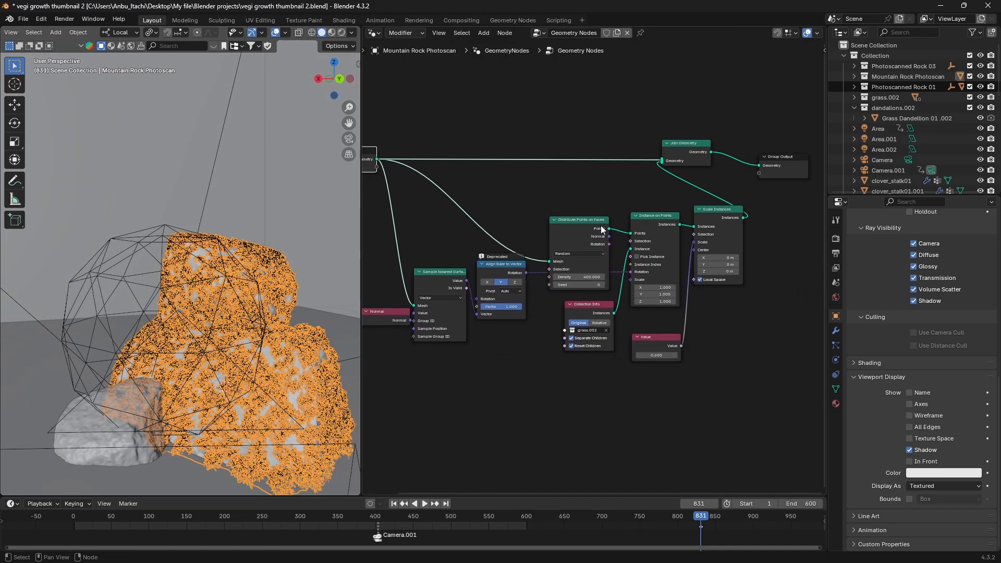
{"action": "left_click", "coordinate": [701, 217]}
{"action": "key", "text": "h"}
{"action": "left_click", "coordinate": [700, 210]}
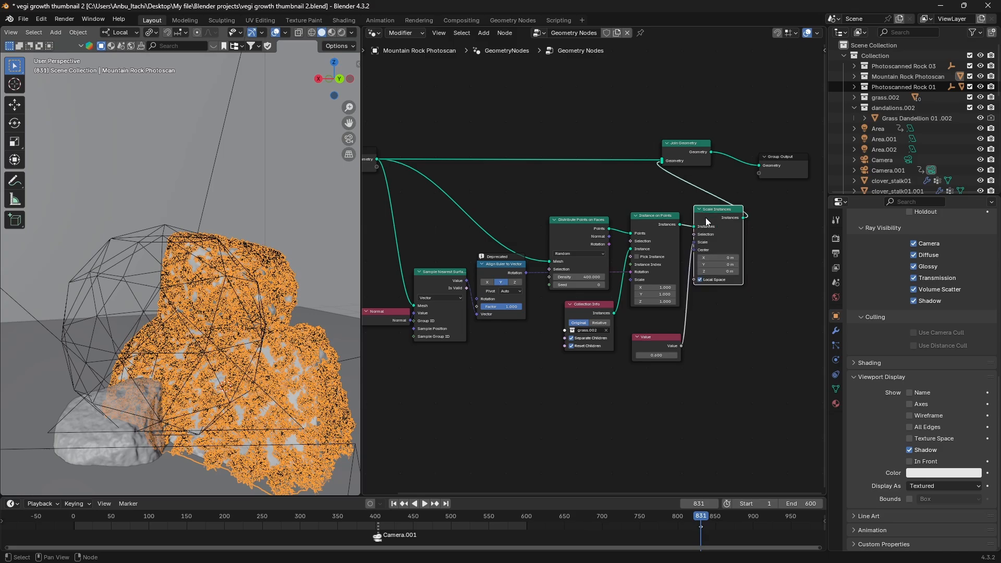
{"action": "left_click_drag", "start_coordinate": [708, 218], "coordinate": [697, 219]}
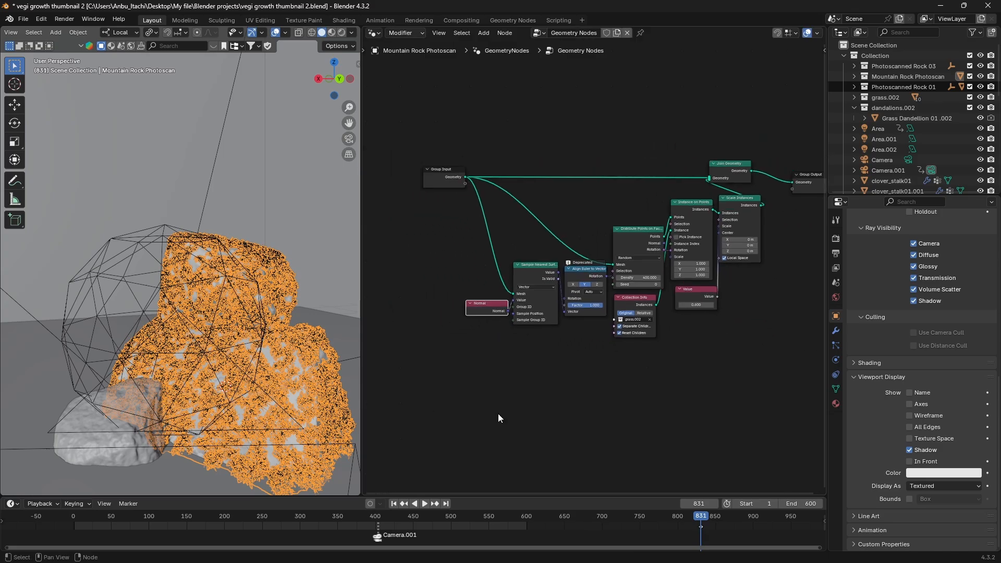
{"action": "scroll", "coordinate": [497, 411], "scroll_direction": "down", "scroll_amount": 1}
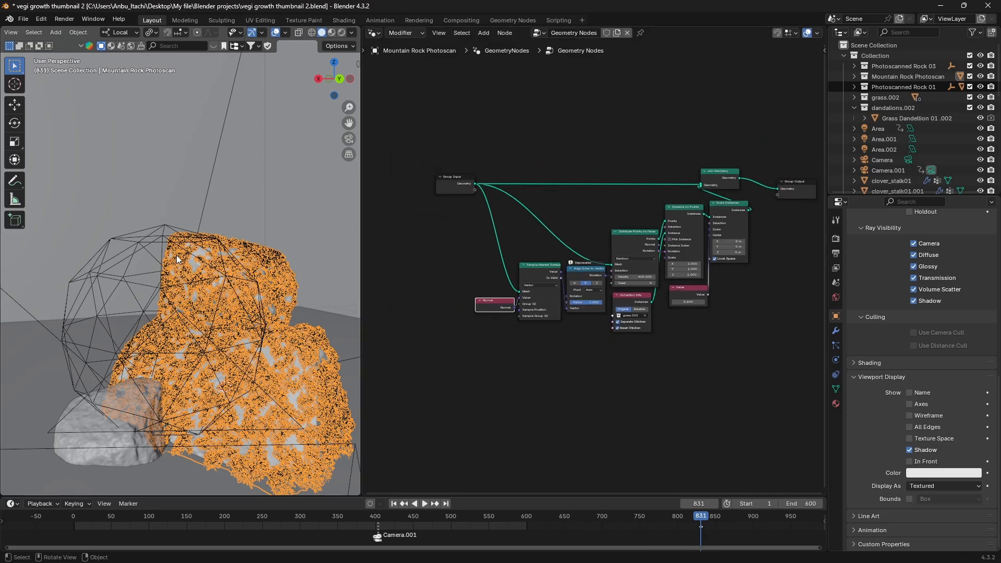
Add an Object Info node for Icosphere.001 to the mountain rock's node tree, below the Normal node
{"action": "left_click", "coordinate": [158, 243]}
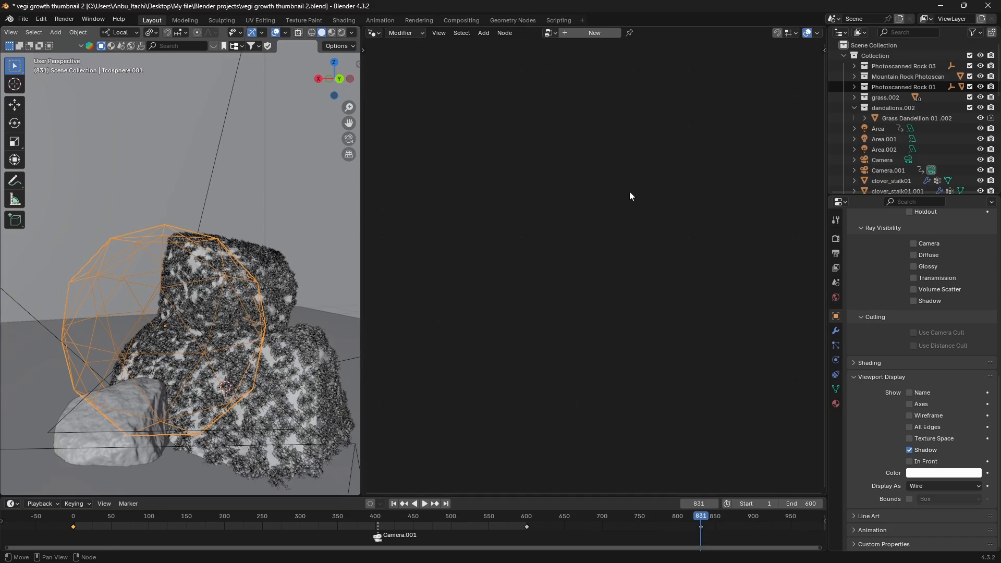
{"action": "scroll", "coordinate": [890, 159], "scroll_direction": "down", "scroll_amount": 8}
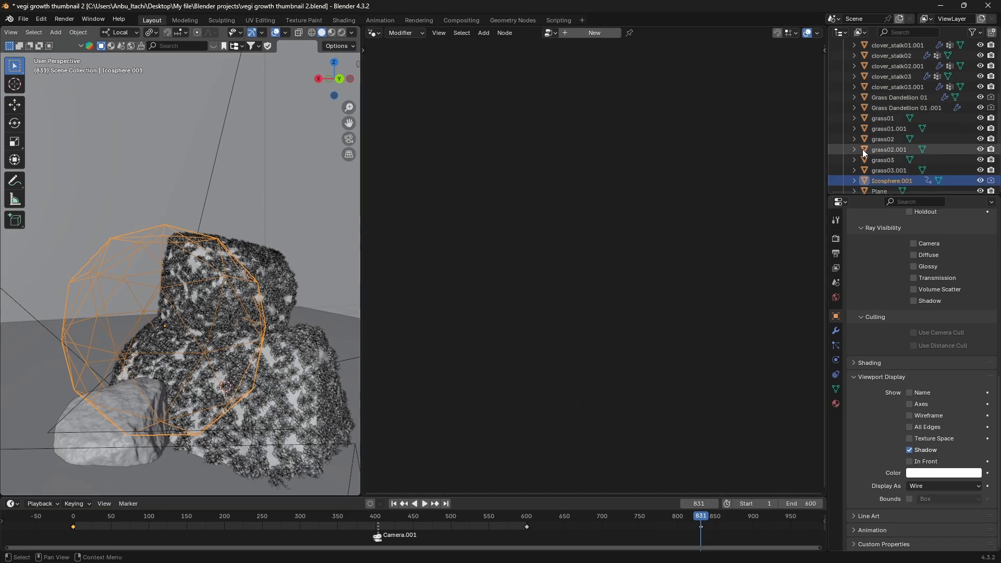
{"action": "scroll", "coordinate": [875, 156], "scroll_direction": "down", "scroll_amount": 1}
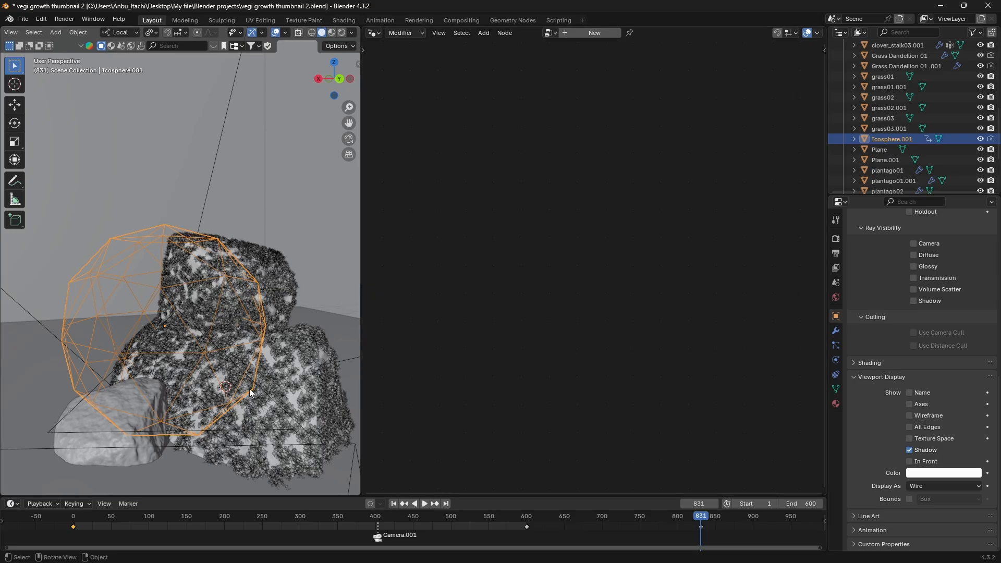
{"action": "left_click", "coordinate": [286, 375]}
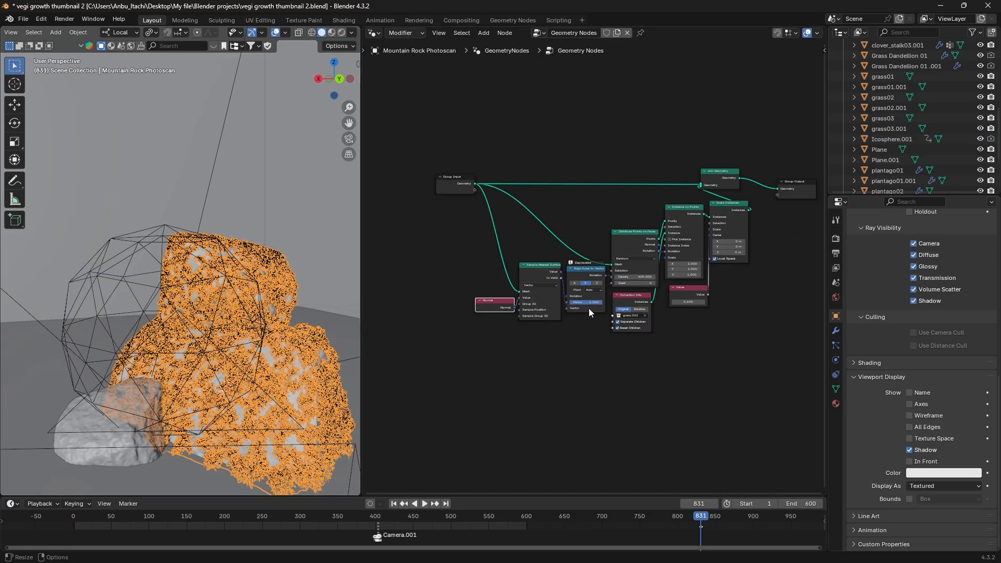
{"action": "left_click_drag", "start_coordinate": [884, 137], "coordinate": [421, 361]}
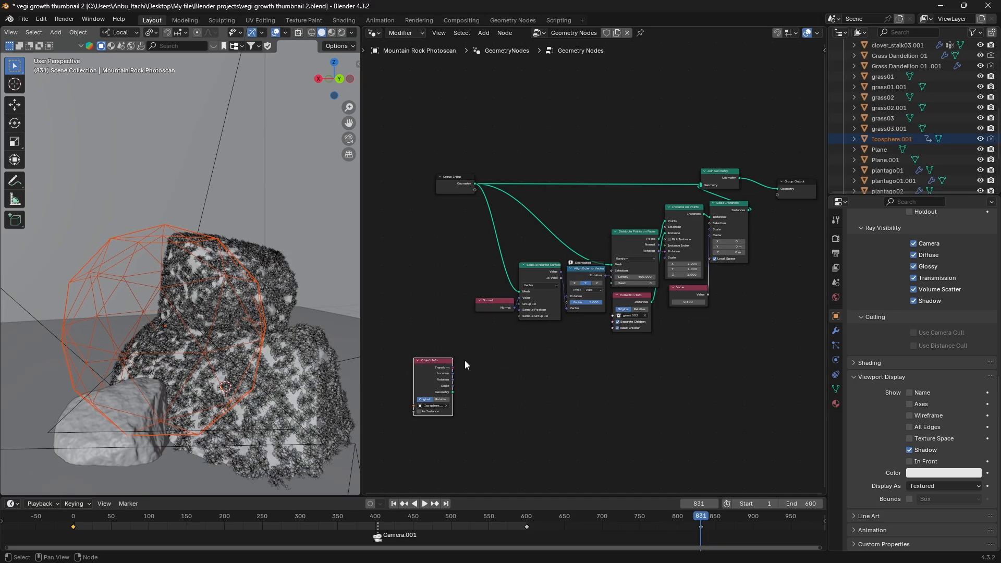
Set the icosphere's Object Info node to Relative and shift it slightly away from the other nodes
{"action": "scroll", "coordinate": [464, 361], "scroll_direction": "down", "scroll_amount": 1}
{"action": "scroll", "coordinate": [491, 378], "scroll_direction": "up", "scroll_amount": 2}
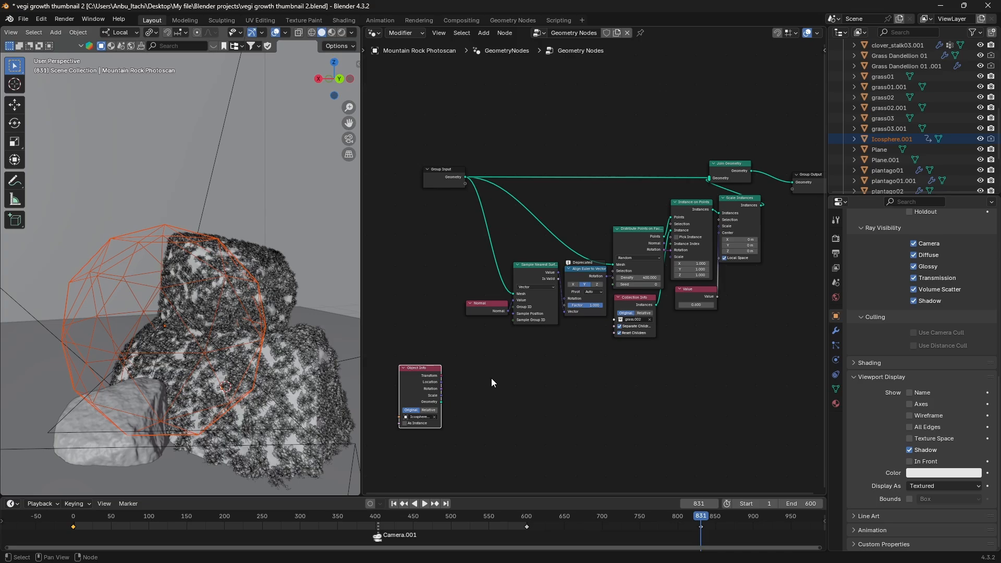
{"action": "left_click", "coordinate": [425, 410]}
{"action": "left_click_drag", "start_coordinate": [417, 368], "coordinate": [409, 364]}
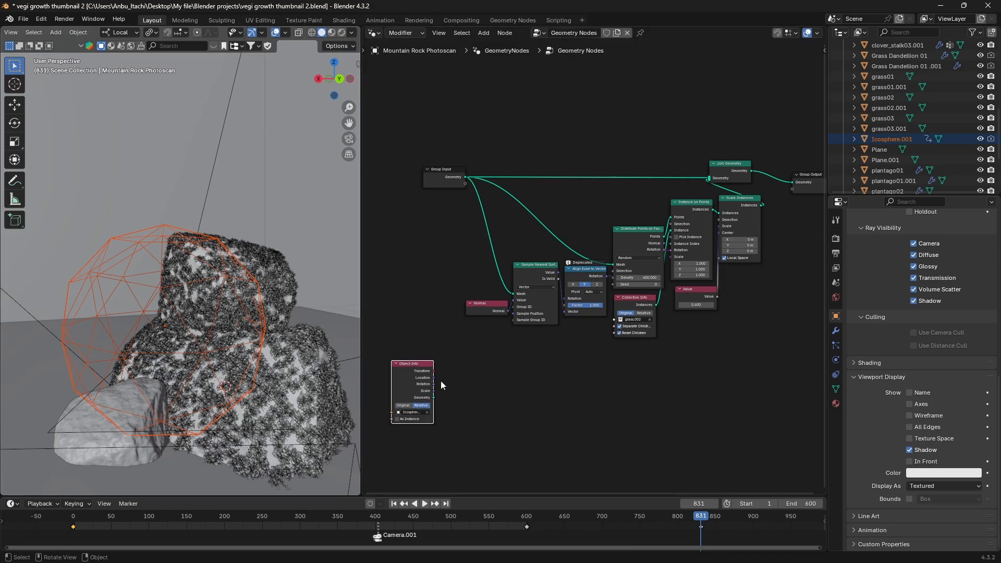
Add a Geometry Proximity node and place it directly after the Object Info node
{"action": "middle_click_drag", "start_coordinate": [540, 402], "coordinate": [548, 368]}
{"action": "scroll", "coordinate": [549, 367], "scroll_direction": "down", "scroll_amount": 1}
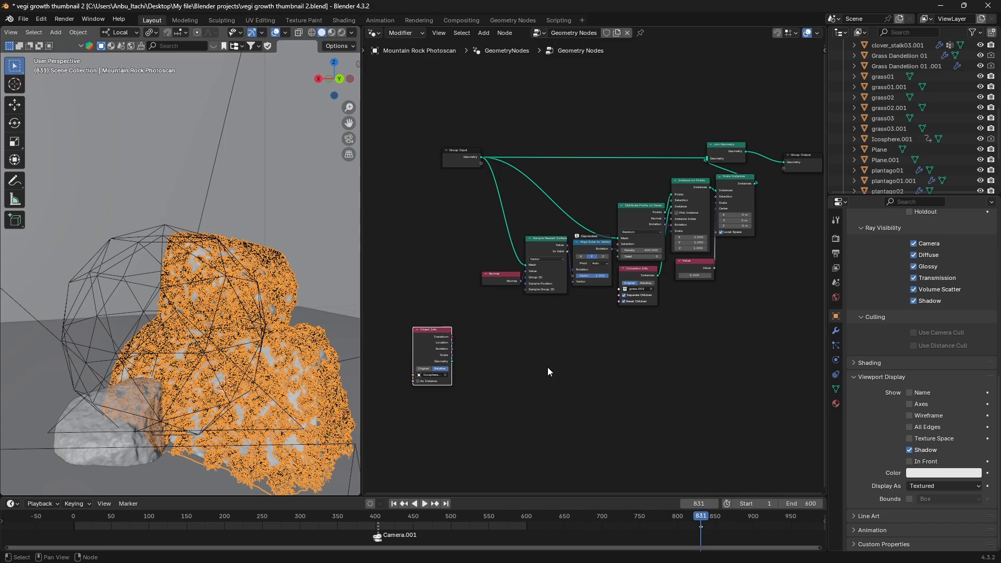
{"action": "scroll", "coordinate": [548, 368], "scroll_direction": "up", "scroll_amount": 2}
{"action": "scroll", "coordinate": [548, 368], "scroll_direction": "up", "scroll_amount": 1}
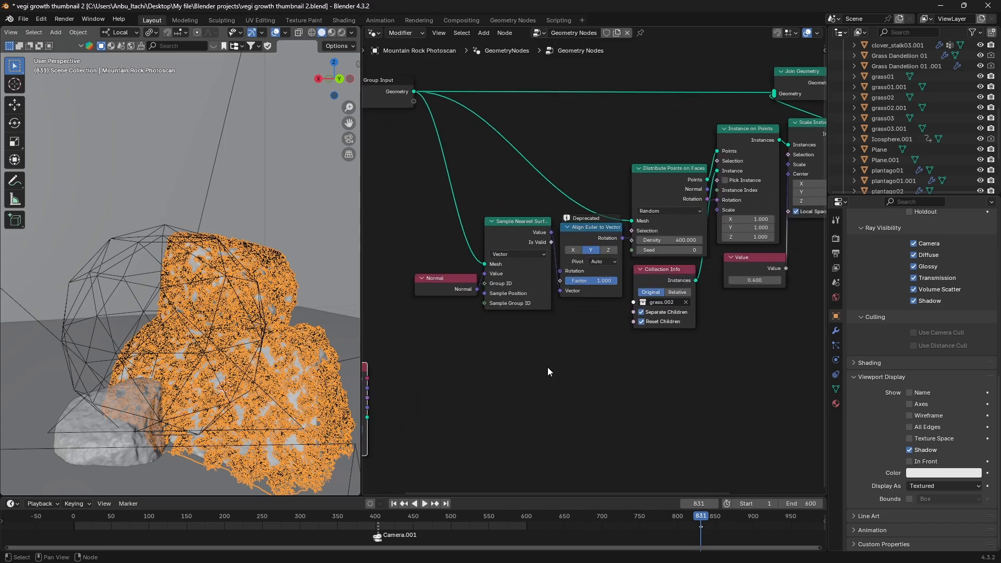
{"action": "middle_click_drag", "start_coordinate": [548, 368], "coordinate": [592, 358]}
{"action": "key", "text": "shift+a"}
{"action": "mouse_move", "coordinate": [591, 358]}
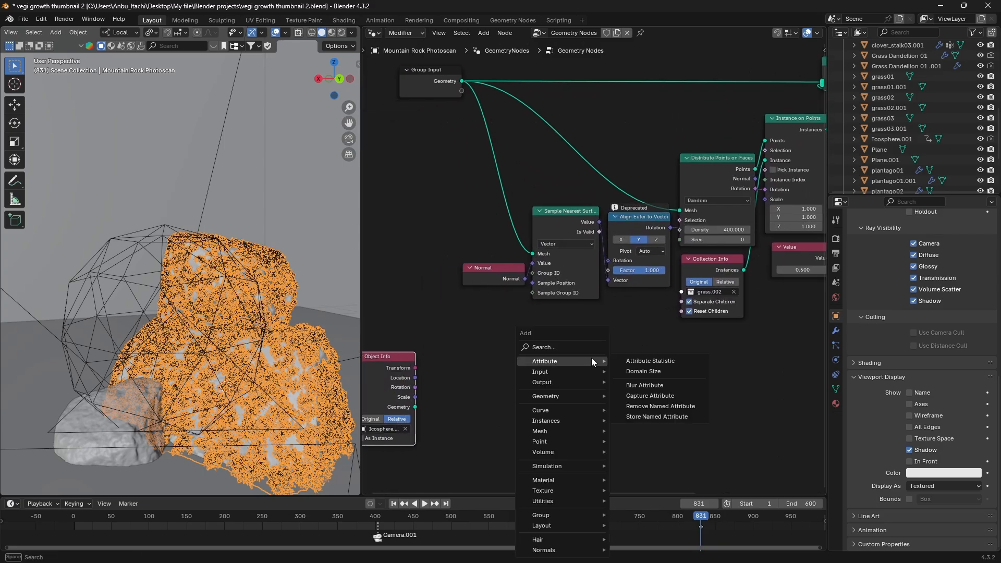
{"action": "type", "text": "geop"}
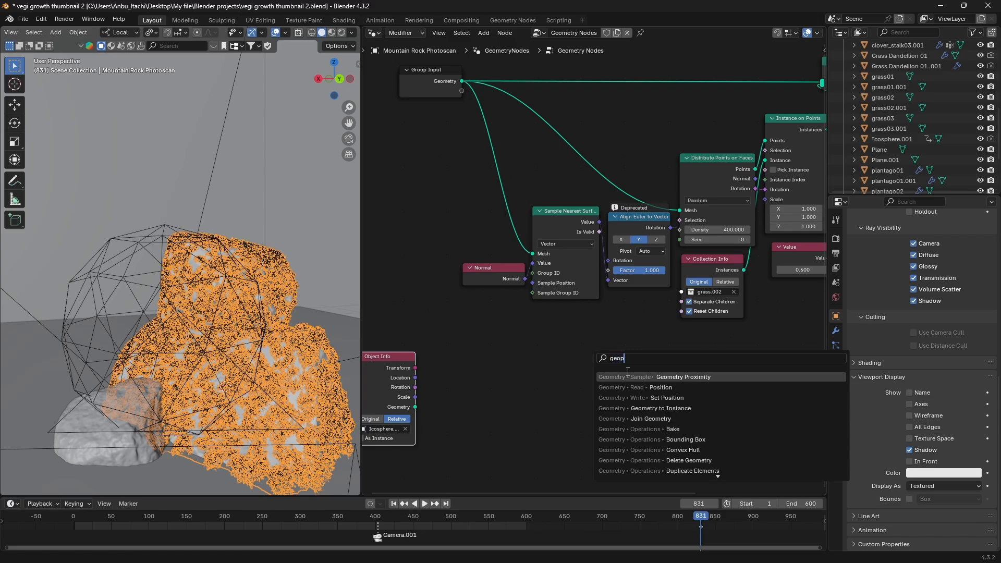
{"action": "key", "text": "Return"}
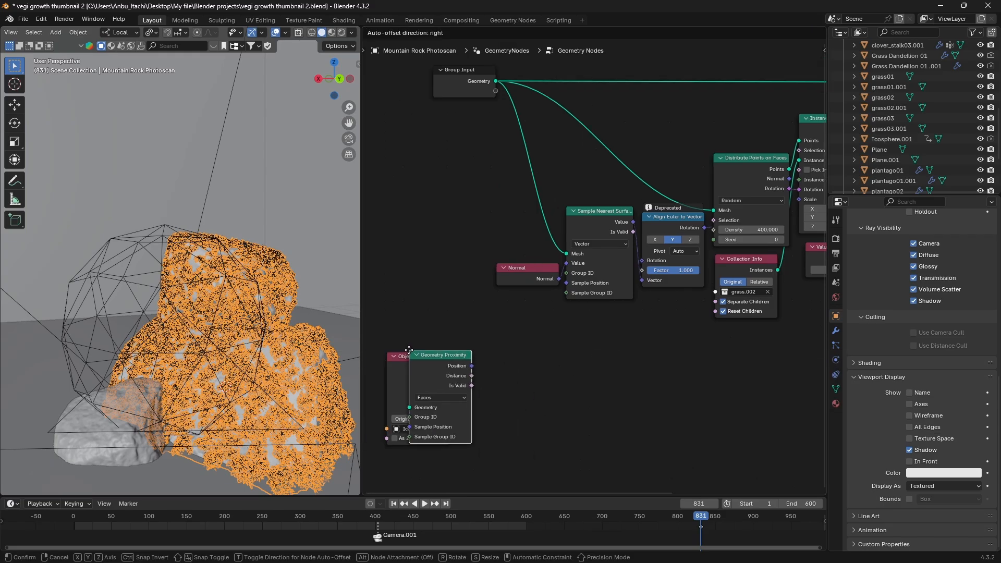
{"action": "left_click", "coordinate": [457, 354]}
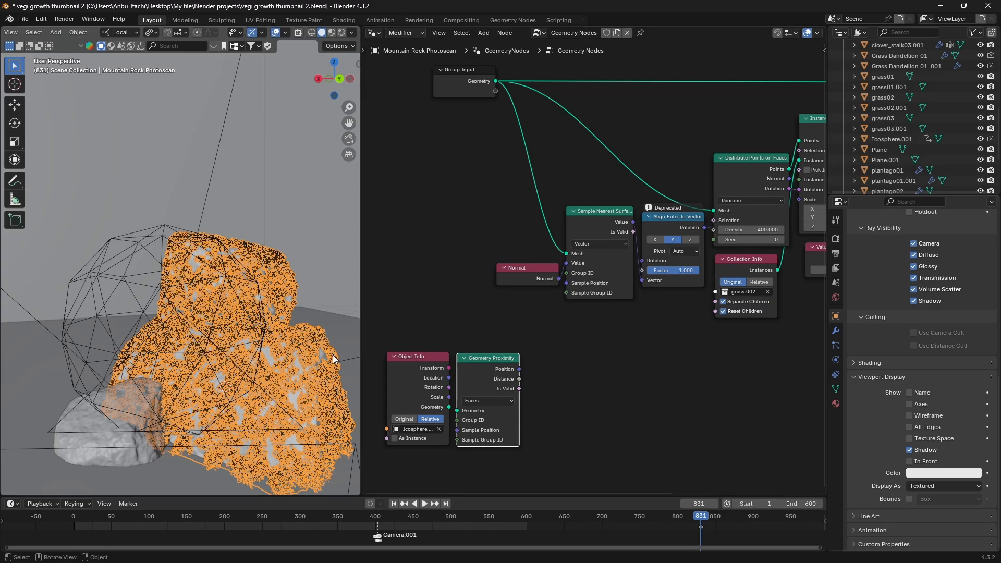
Add a Vector Math node to the node tree beside the Geometry Proximity node
{"action": "key", "text": "shift"}
{"action": "key", "text": "shift+a"}
{"action": "key", "text": "shift+a"}
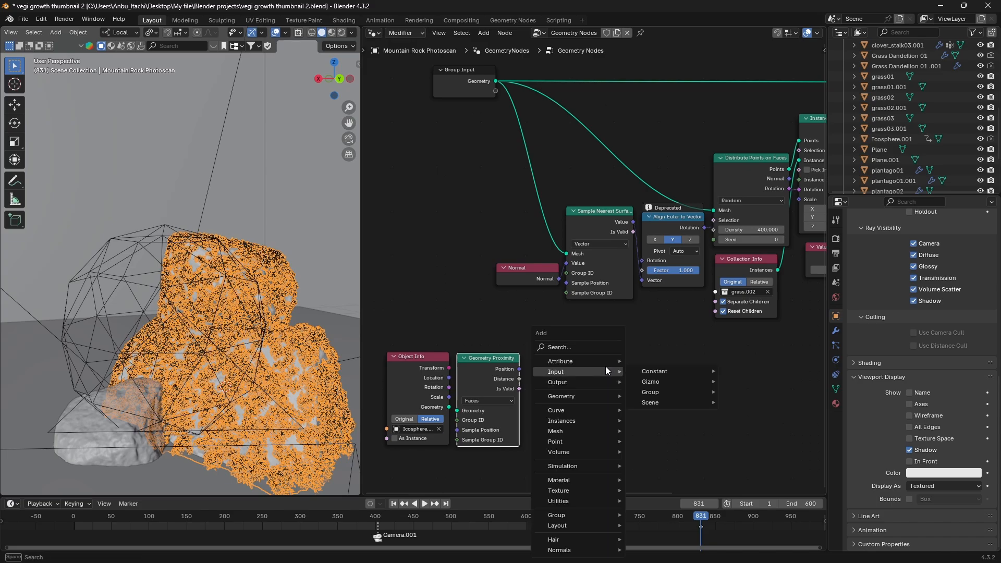
{"action": "type", "text": "dis"}
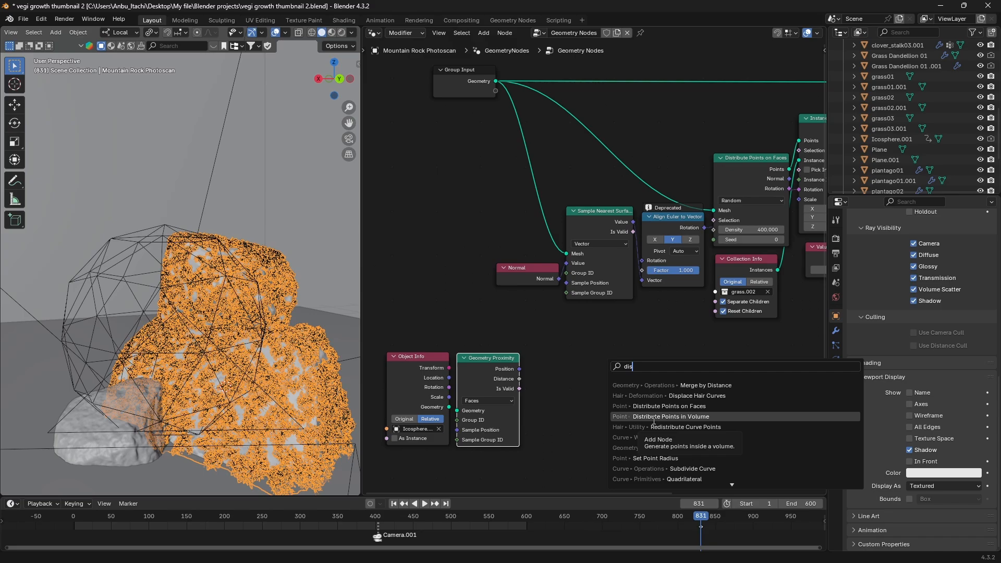
{"action": "key", "text": "BackSpace"}
{"action": "key", "text": "BackSpace"}
{"action": "key", "text": "BackSpace"}
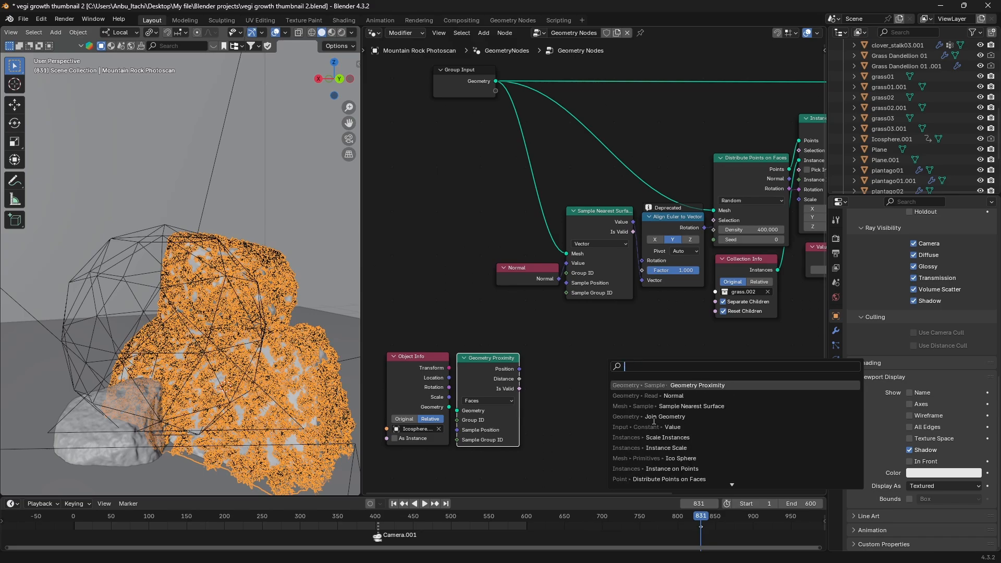
{"action": "type", "text": "vector"}
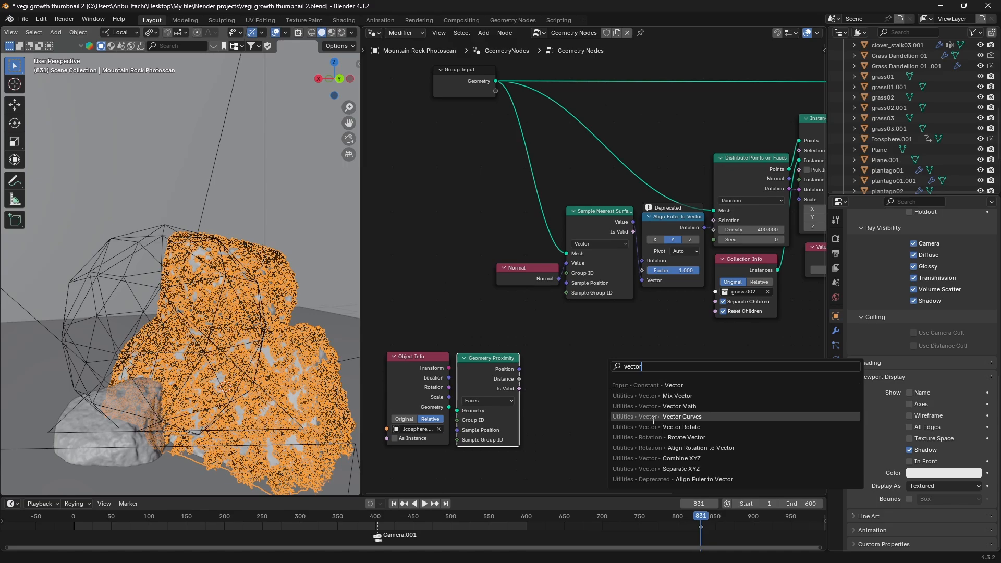
{"action": "key", "text": "Return"}
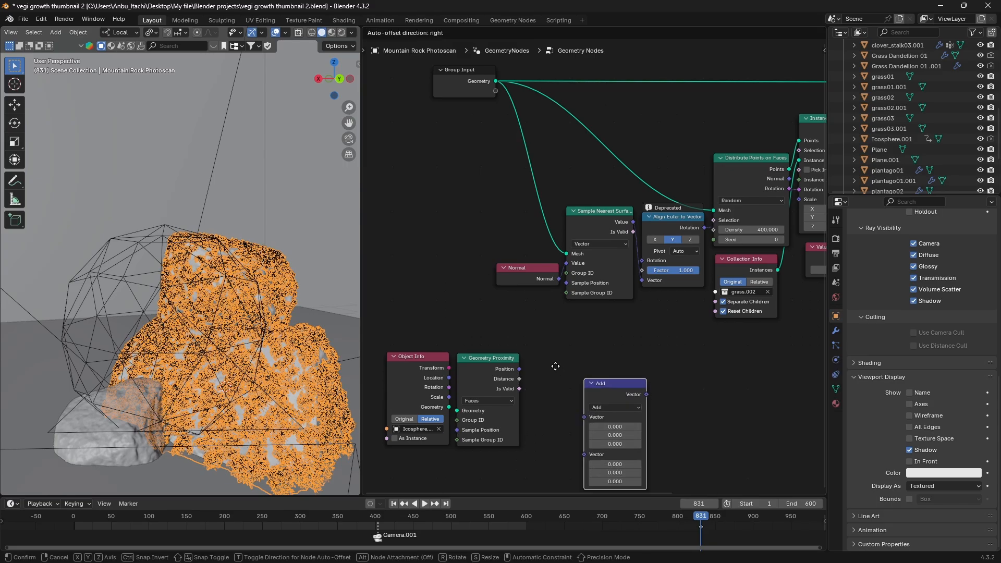
{"action": "left_click", "coordinate": [553, 365]}
Set the Vector Math node's operation to Distance and move it closer to the Geometry Proximity node
{"action": "left_click", "coordinate": [581, 392]}
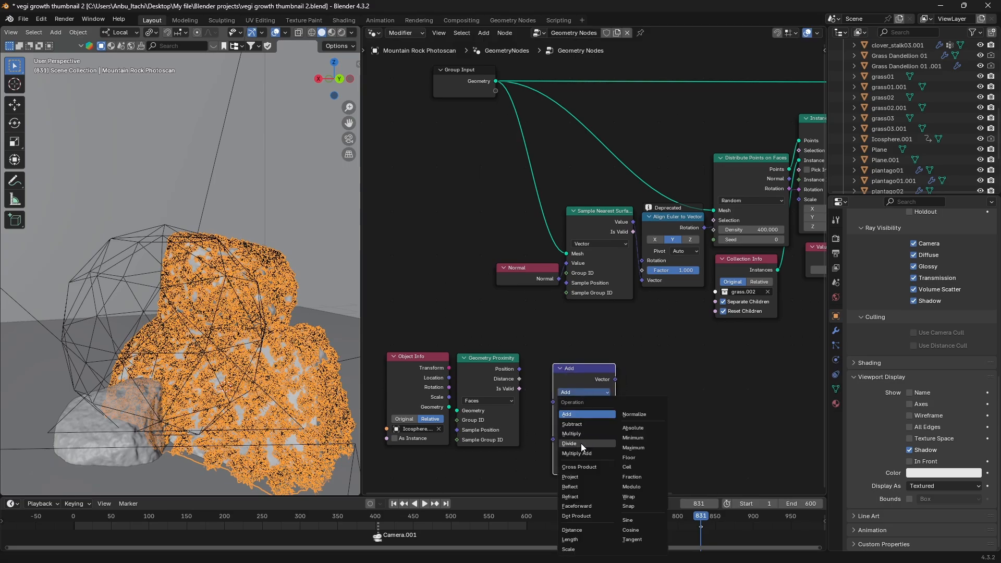
{"action": "left_click", "coordinate": [566, 392]}
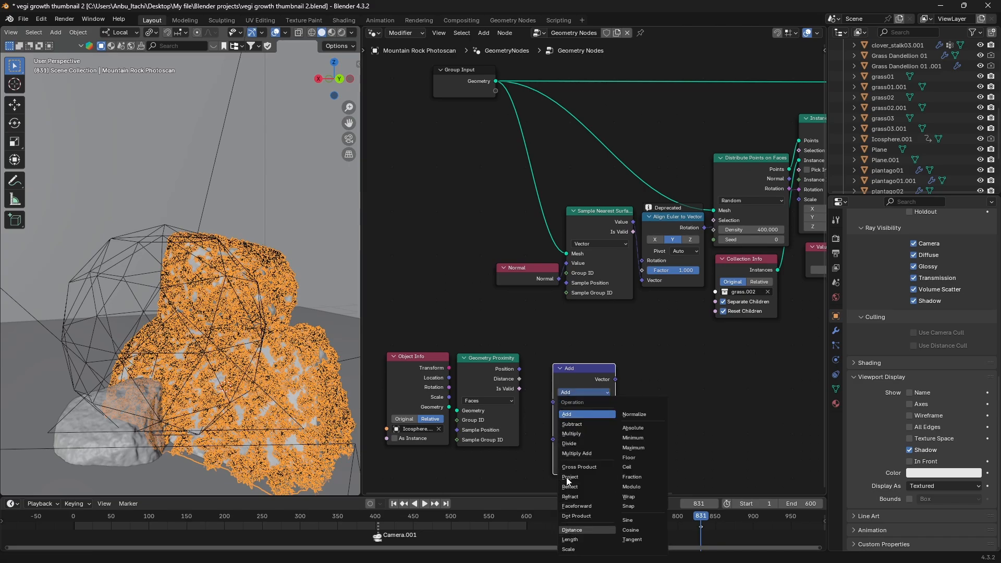
{"action": "left_click", "coordinate": [573, 531]}
{"action": "left_click_drag", "start_coordinate": [567, 369], "coordinate": [550, 358]}
Add a Position node and place it above the Geometry Proximity and Distance nodes
{"action": "key", "text": "shift+a"}
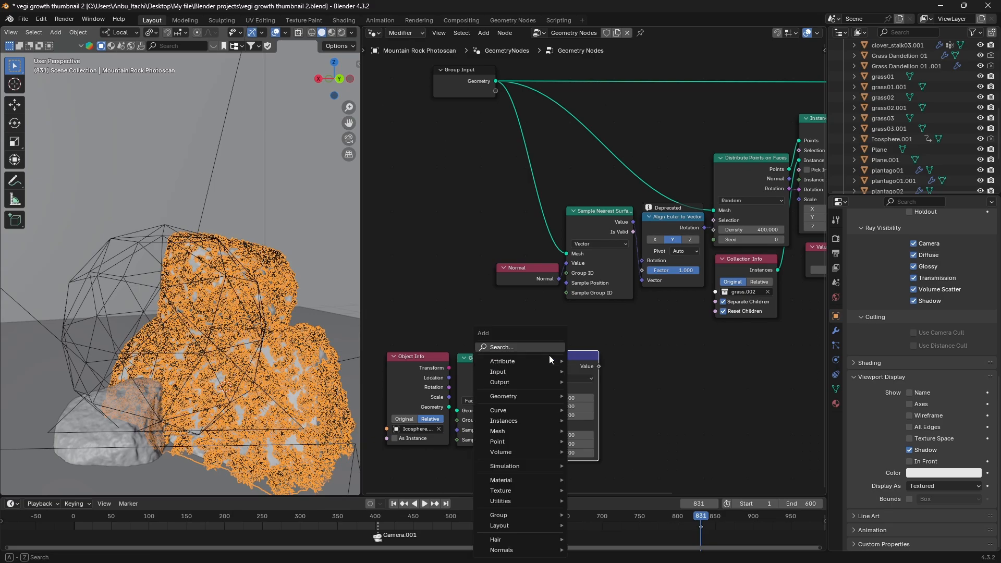
{"action": "type", "text": "postion"}
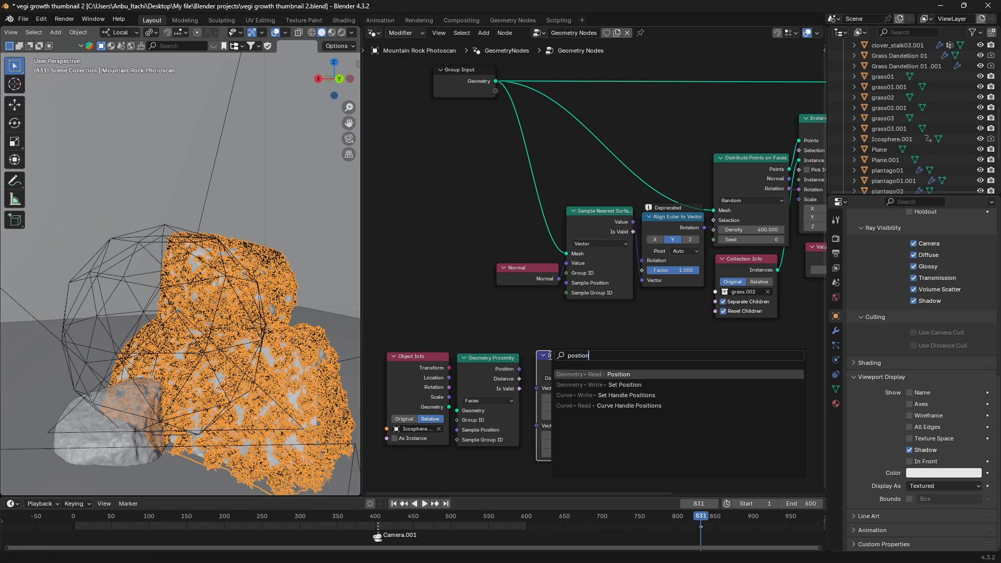
{"action": "key", "text": "Return"}
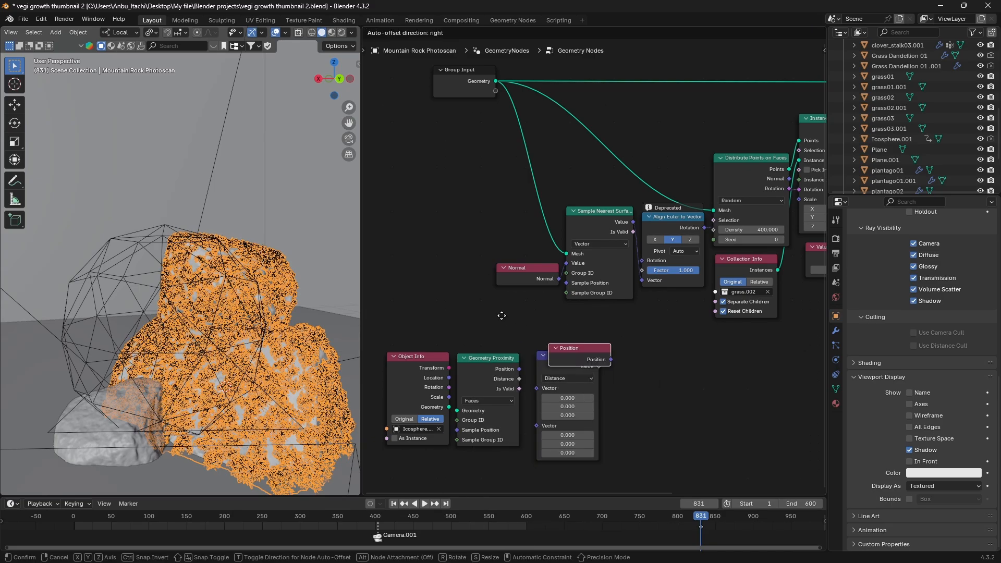
{"action": "left_click", "coordinate": [528, 331]}
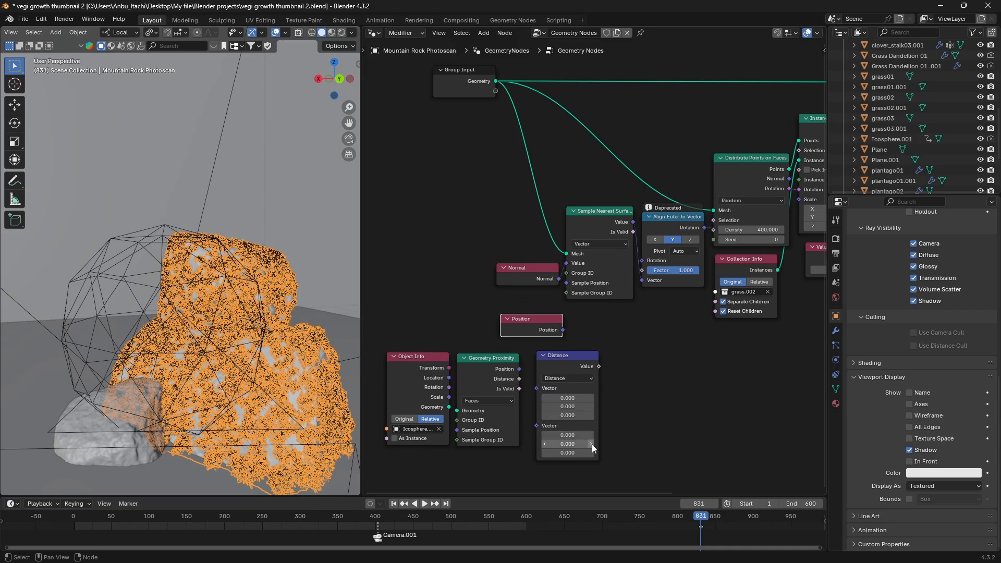
Add a Math node after the Distance node and set its operation to Multiply Add
{"action": "key", "text": "shift+a"}
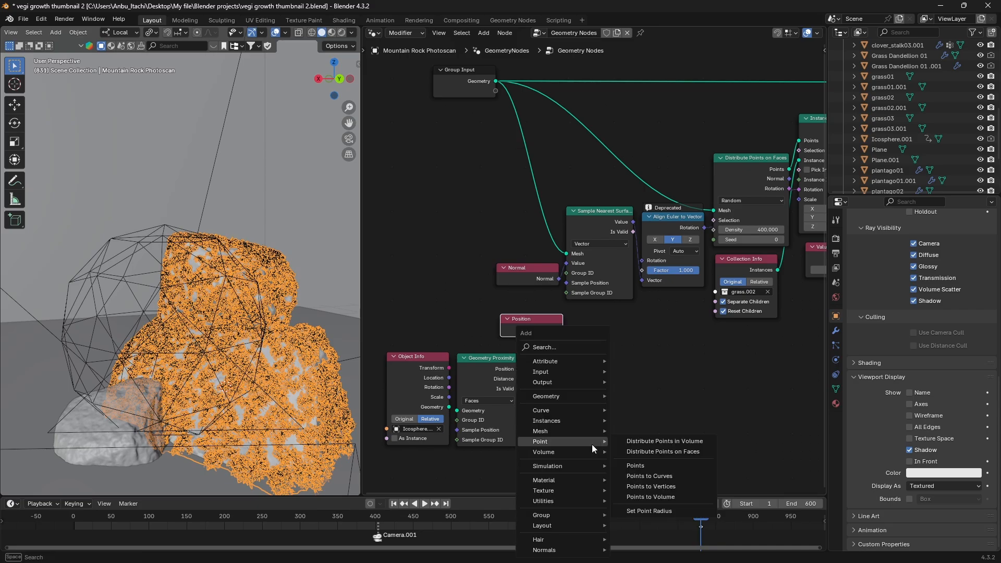
{"action": "type", "text": "math"}
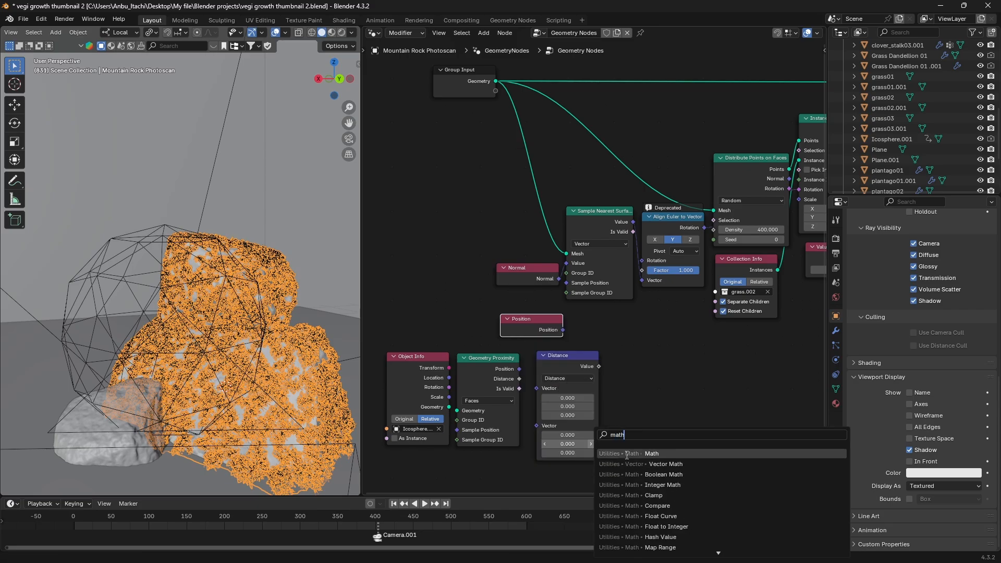
{"action": "key", "text": "Return"}
{"action": "left_click", "coordinate": [615, 381]}
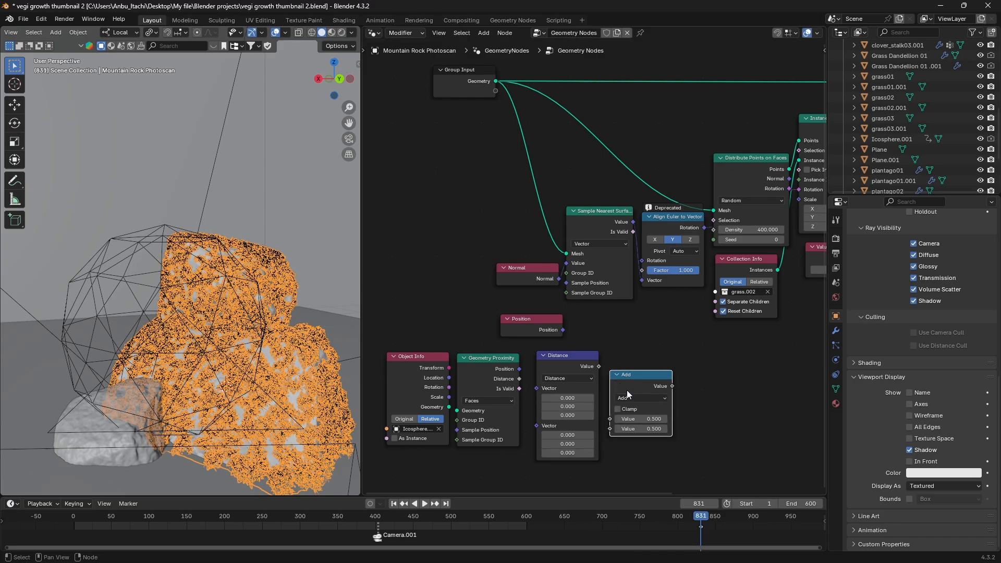
{"action": "left_click", "coordinate": [630, 398]}
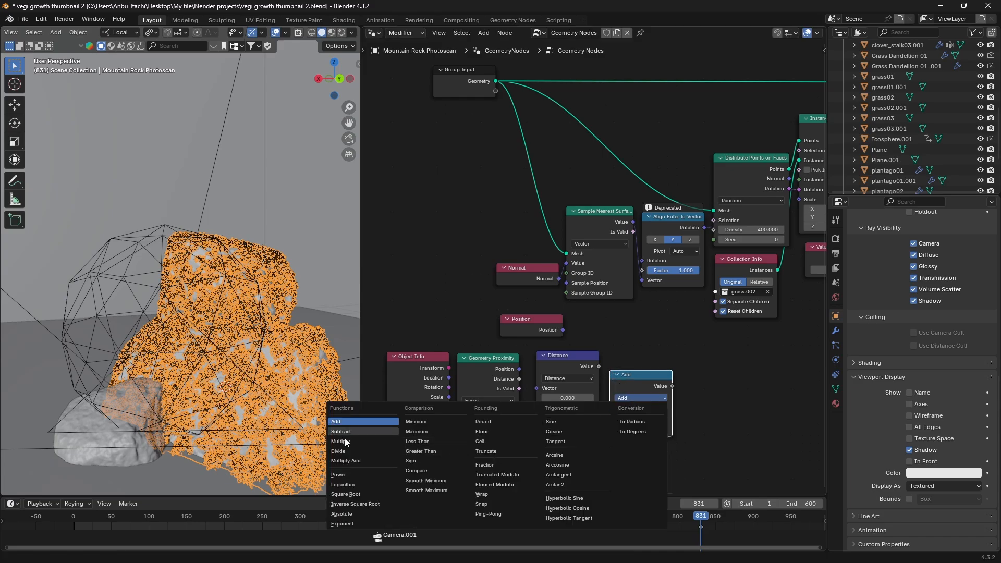
{"action": "key", "text": "Return"}
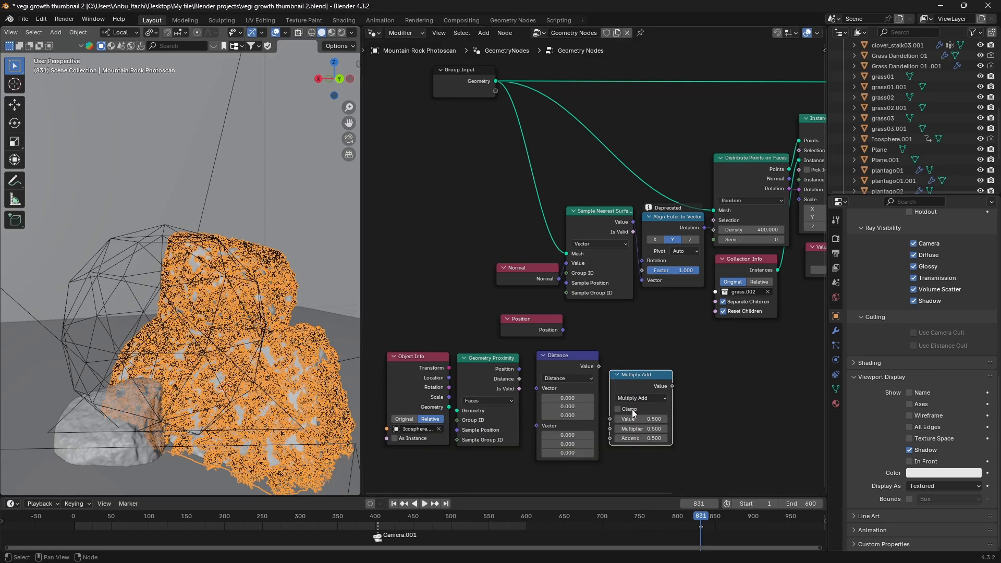
Add another Math node set to Multiply and place it directly after the Multiply Add node
{"action": "key", "text": "shift+a"}
{"action": "type", "text": "math"}
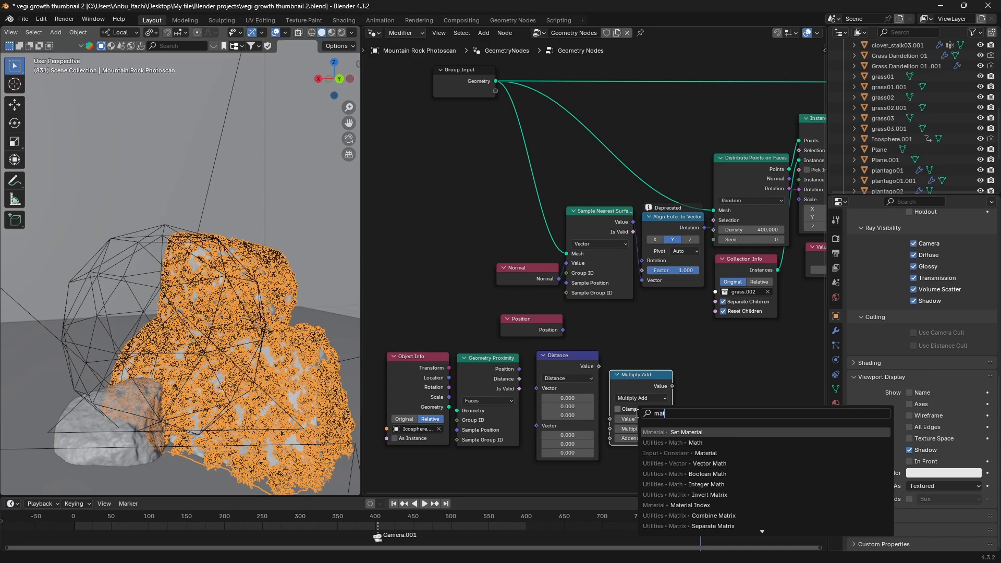
{"action": "key", "text": "Return"}
{"action": "left_click", "coordinate": [696, 381]}
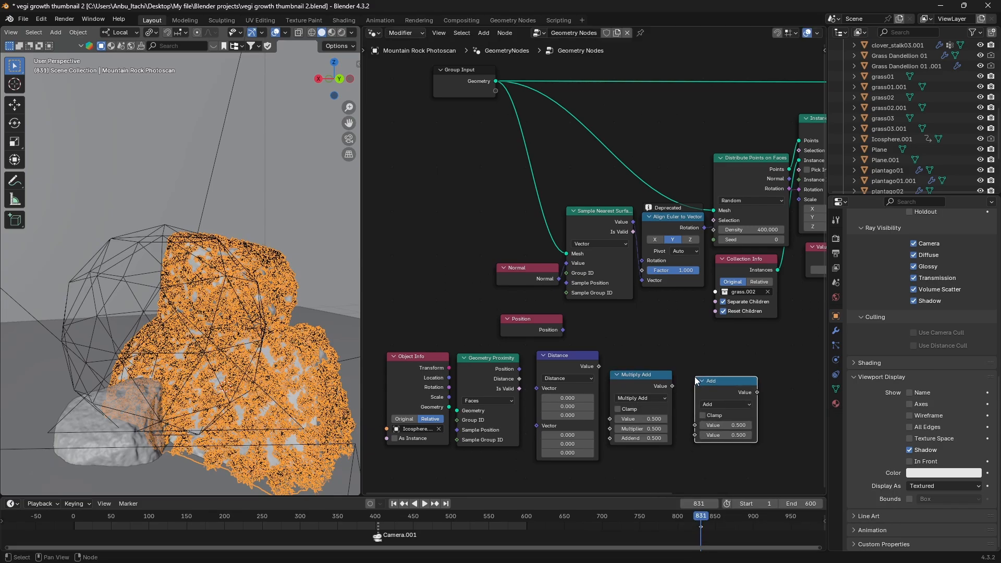
{"action": "left_click", "coordinate": [711, 404]}
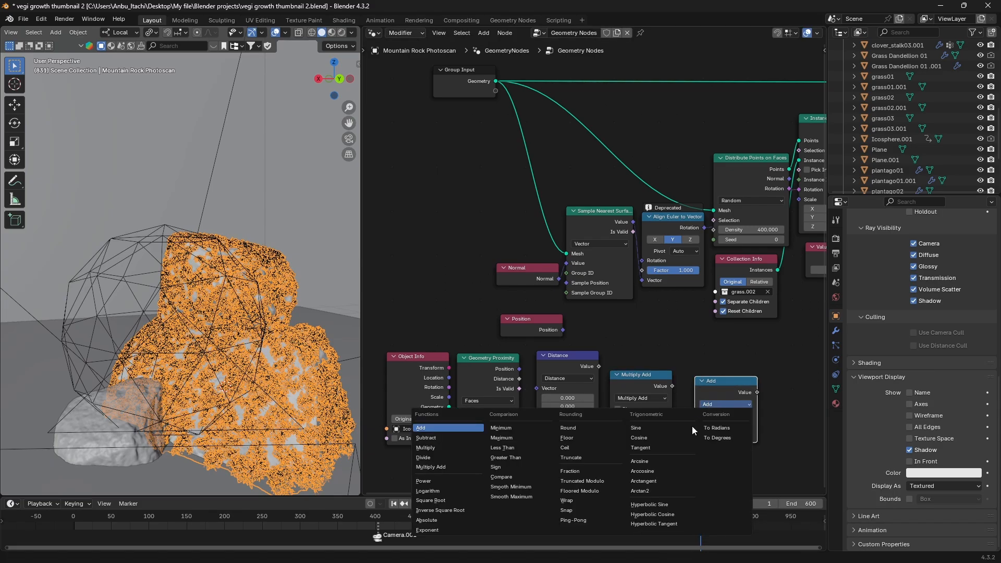
{"action": "left_click", "coordinate": [461, 448]}
{"action": "left_click_drag", "start_coordinate": [731, 383], "coordinate": [711, 377]}
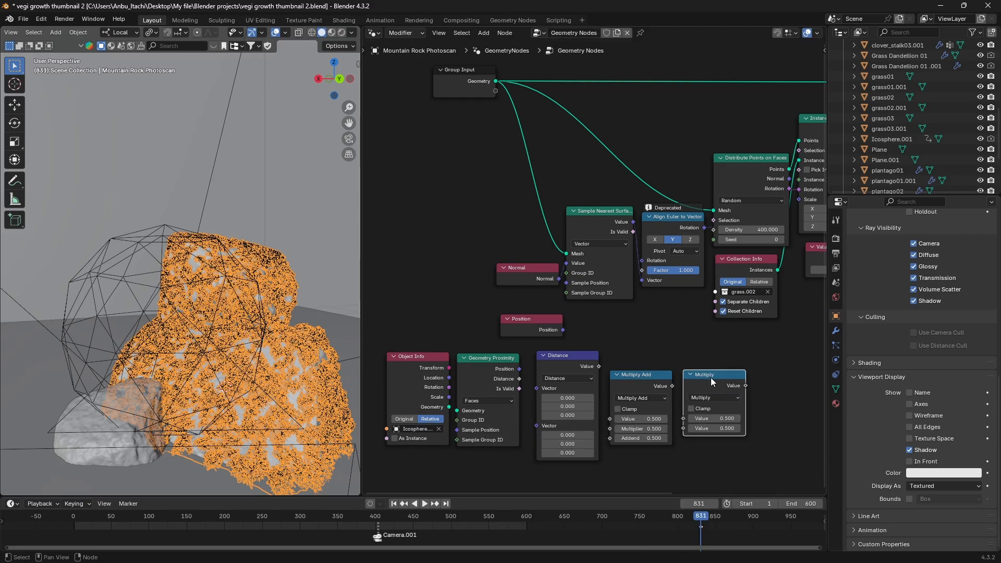
Add a Random Value node and place it below the Multiply Add node
{"action": "key", "text": "shift+a"}
{"action": "type", "text": "rand"}
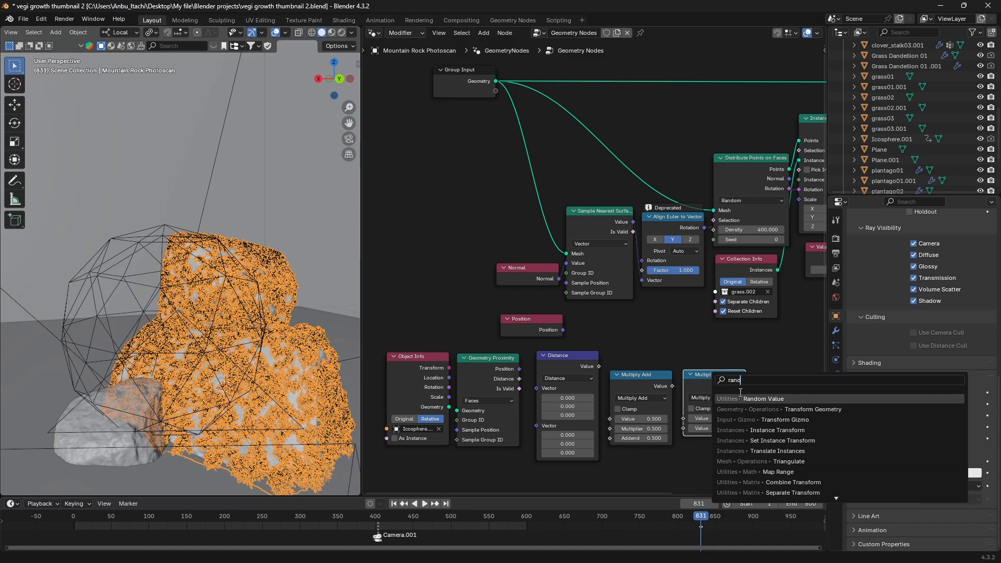
{"action": "key", "text": "Return"}
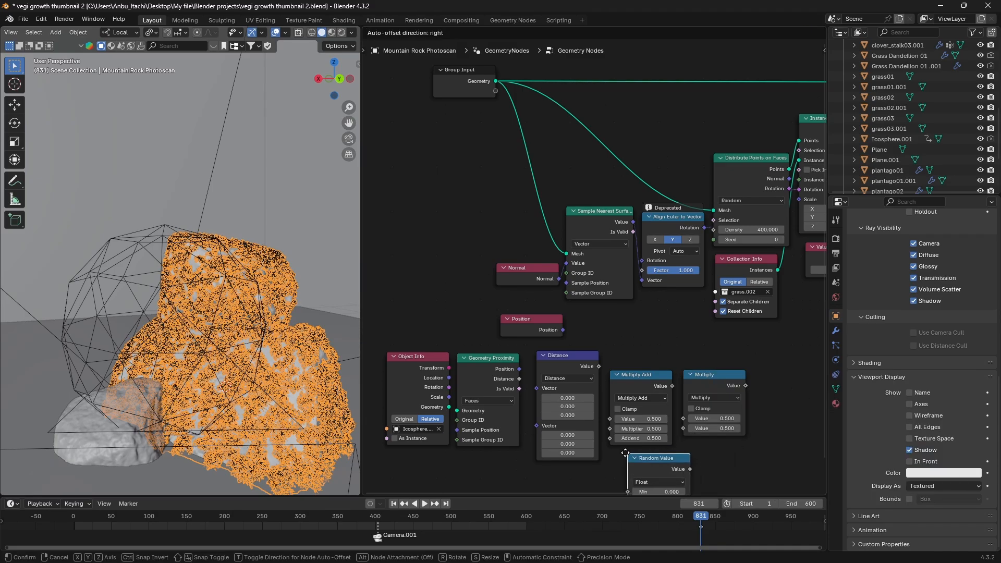
{"action": "left_click", "coordinate": [625, 457]}
Add a Combine XYZ node and place it after the Multiply node
{"action": "middle_click_drag", "start_coordinate": [745, 455], "coordinate": [681, 428]}
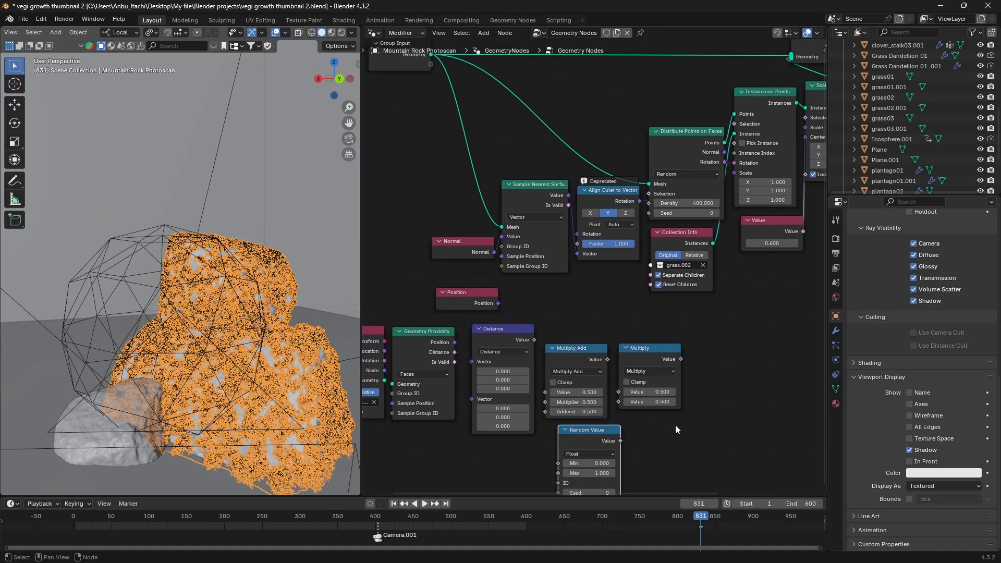
{"action": "key", "text": "shift+a"}
{"action": "type", "text": "combi"}
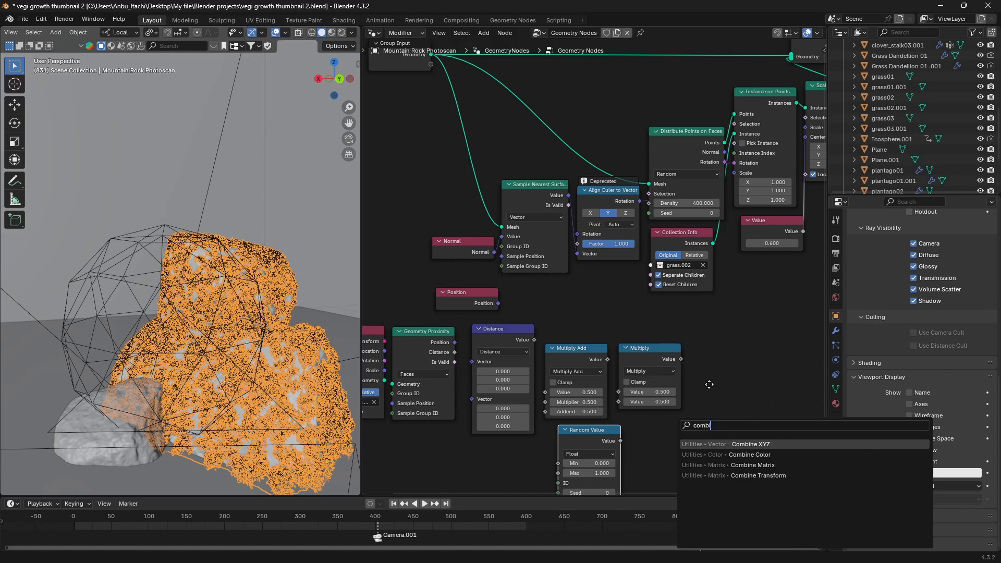
{"action": "key", "text": "Return"}
{"action": "left_click", "coordinate": [701, 353]}
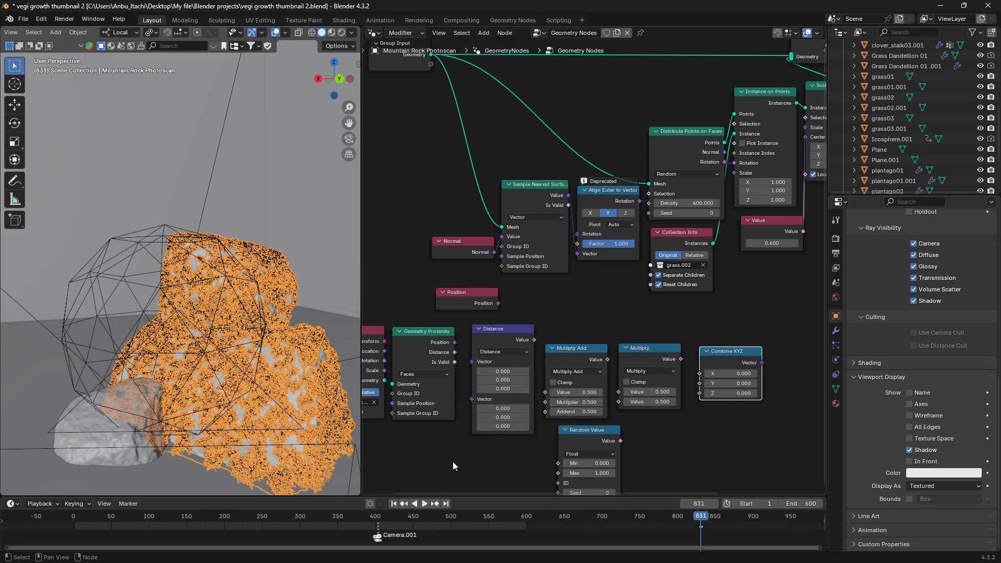
Move the icosphere's Object Info node further out and link its Geometry output to Geometry Proximity's Geometry input
{"action": "middle_click_drag", "start_coordinate": [453, 465], "coordinate": [564, 434]}
{"action": "left_click_drag", "start_coordinate": [474, 303], "coordinate": [462, 306]}
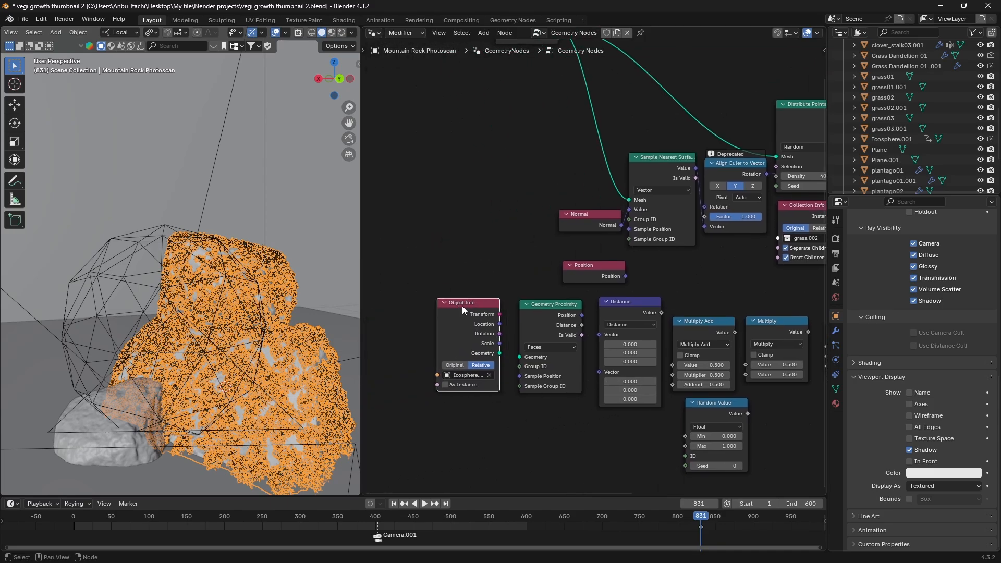
{"action": "left_click_drag", "start_coordinate": [500, 353], "coordinate": [520, 357]}
{"action": "left_click", "coordinate": [501, 354]}
Link Geometry Proximity's Position to the second Vector input of Distance, and the Position node to the first
{"action": "left_click_drag", "start_coordinate": [582, 315], "coordinate": [588, 324]}
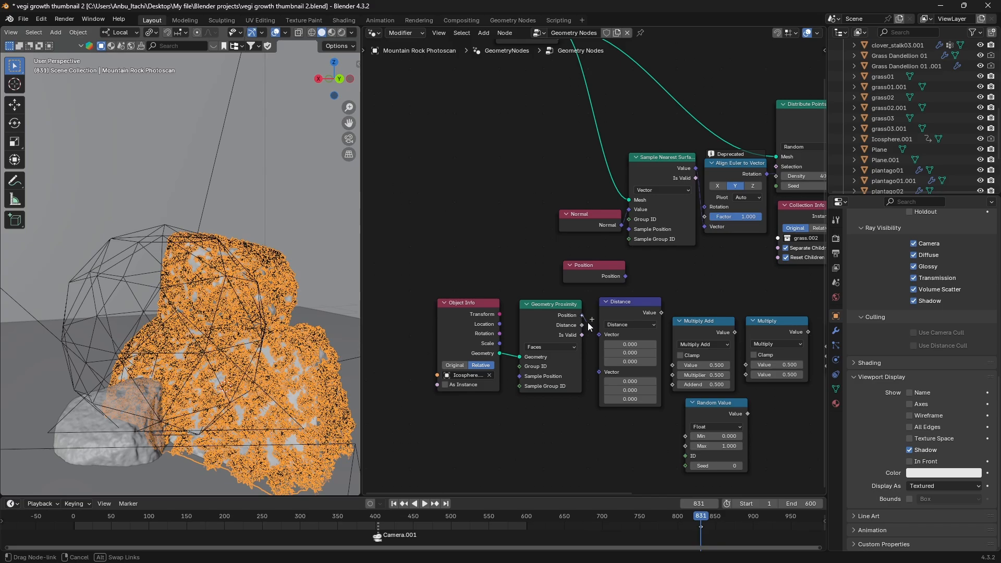
{"action": "left_click_drag", "start_coordinate": [593, 364], "coordinate": [593, 365]}
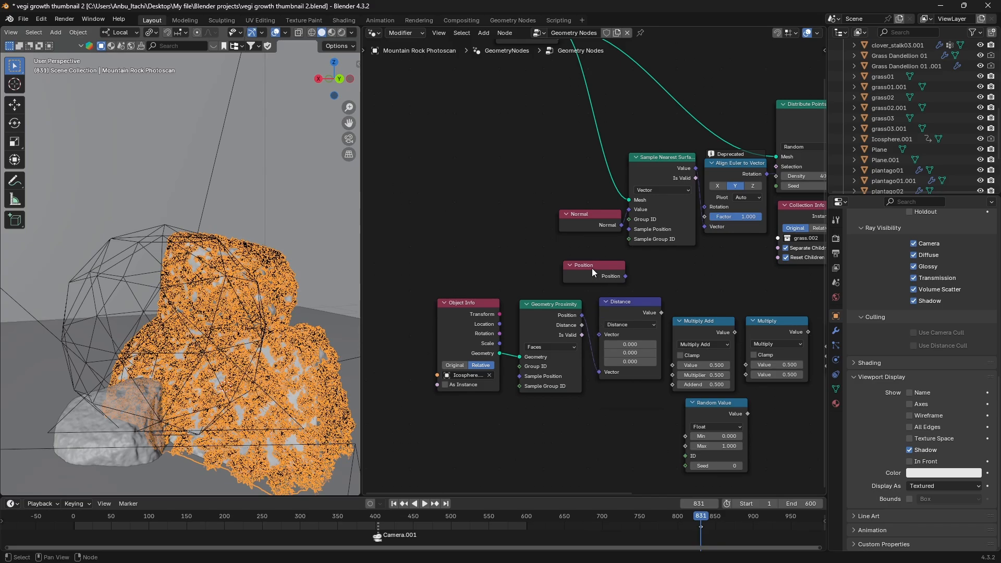
{"action": "left_click_drag", "start_coordinate": [592, 268], "coordinate": [599, 334]}
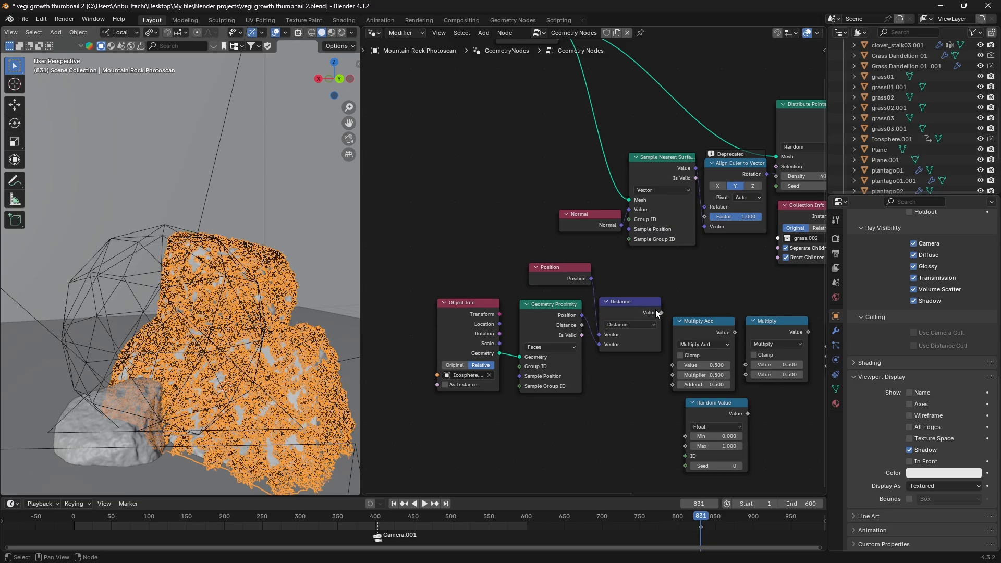
Feed the Distance node's Value into the Multiply Add node's Value input and enable Clamp on Multiply Add
{"action": "left_click_drag", "start_coordinate": [660, 311], "coordinate": [663, 313]}
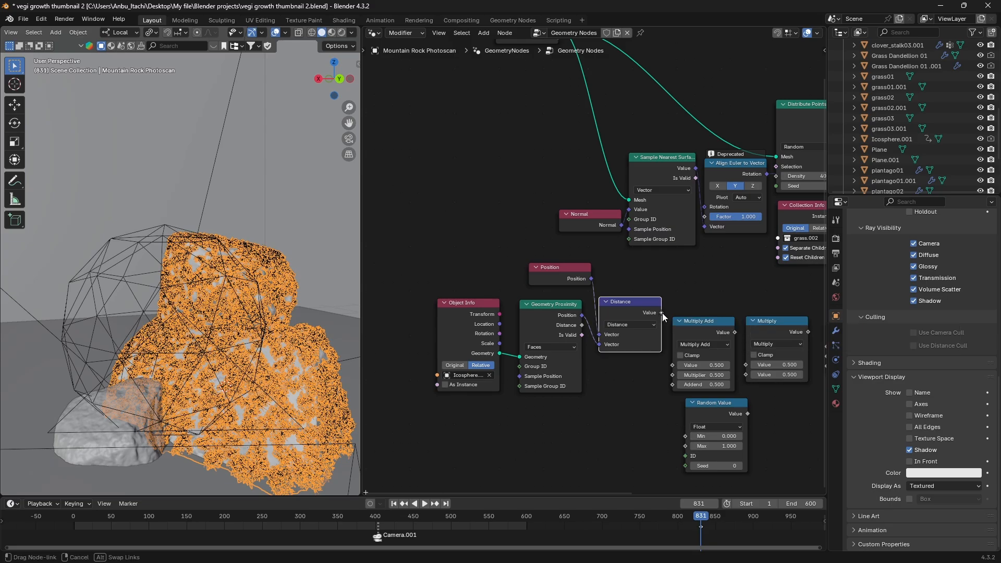
{"action": "left_click_drag", "start_coordinate": [671, 350], "coordinate": [674, 365]}
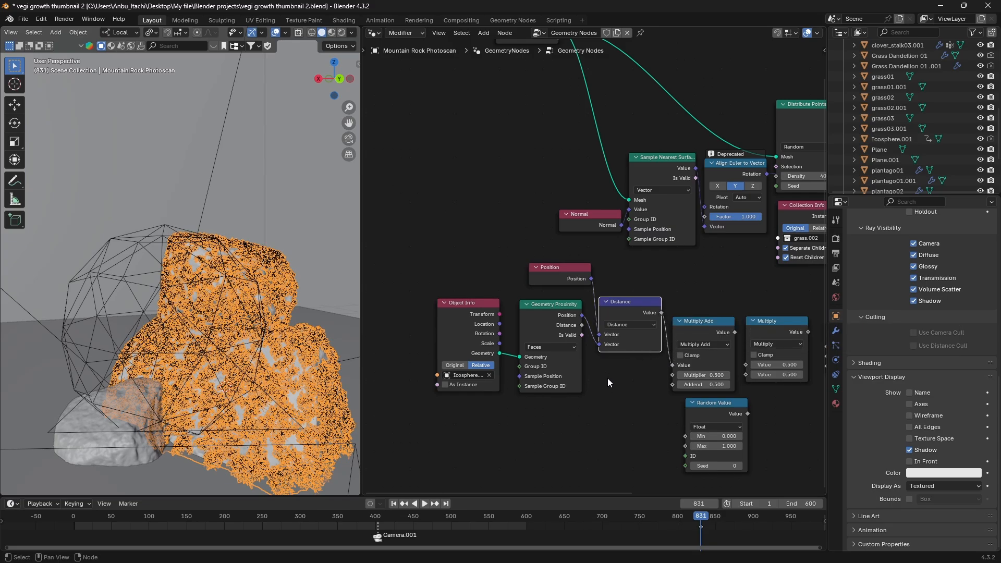
{"action": "middle_click_drag", "start_coordinate": [532, 386], "coordinate": [534, 383]}
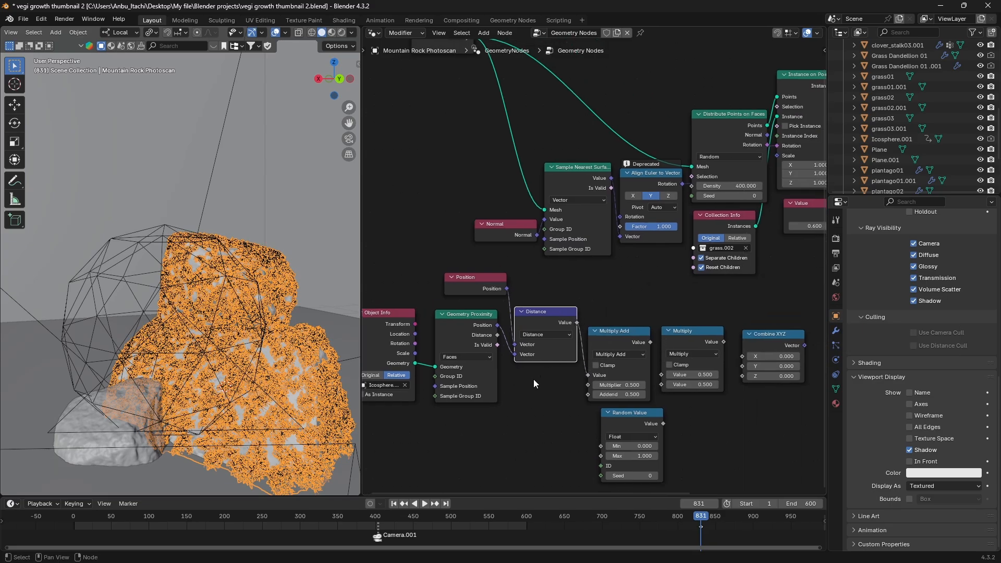
{"action": "left_click", "coordinate": [595, 365]}
Feed Multiply Add and Random Value into the Multiply node, and link its output to Combine XYZ's X, Y and Z
{"action": "left_click_drag", "start_coordinate": [651, 342], "coordinate": [645, 415]}
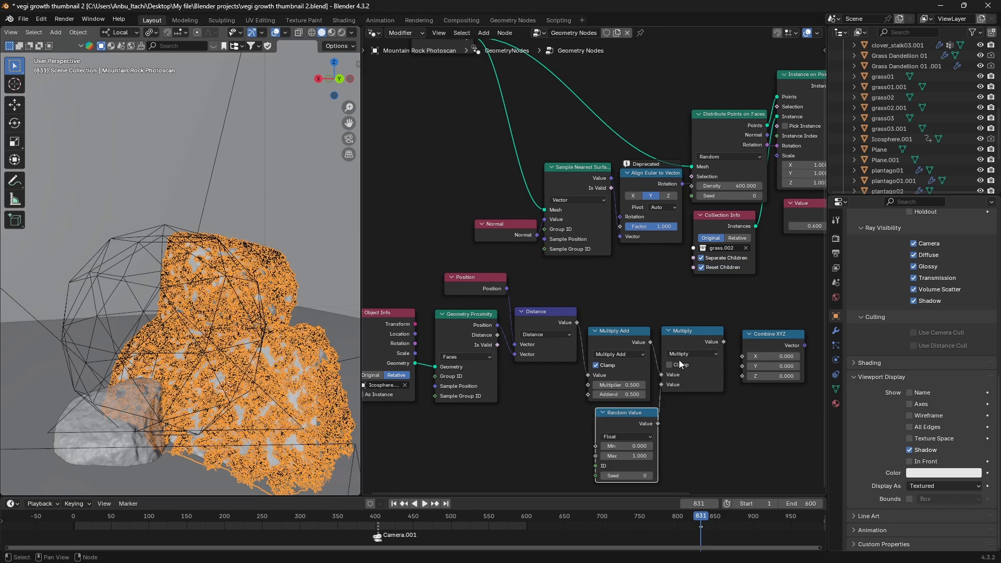
{"action": "left_click_drag", "start_coordinate": [724, 342], "coordinate": [742, 376]}
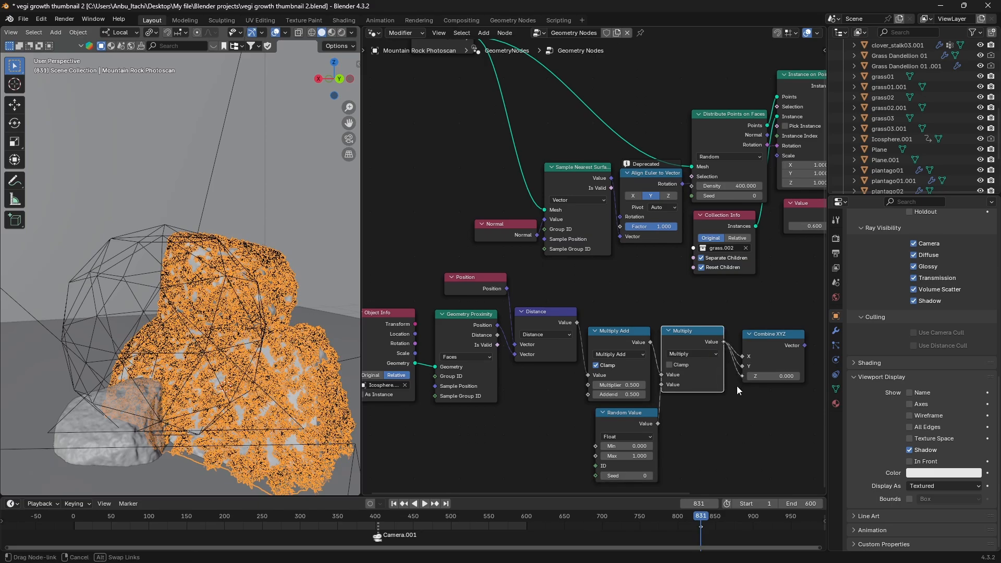
{"action": "middle_click_drag", "start_coordinate": [738, 401], "coordinate": [393, 405]}
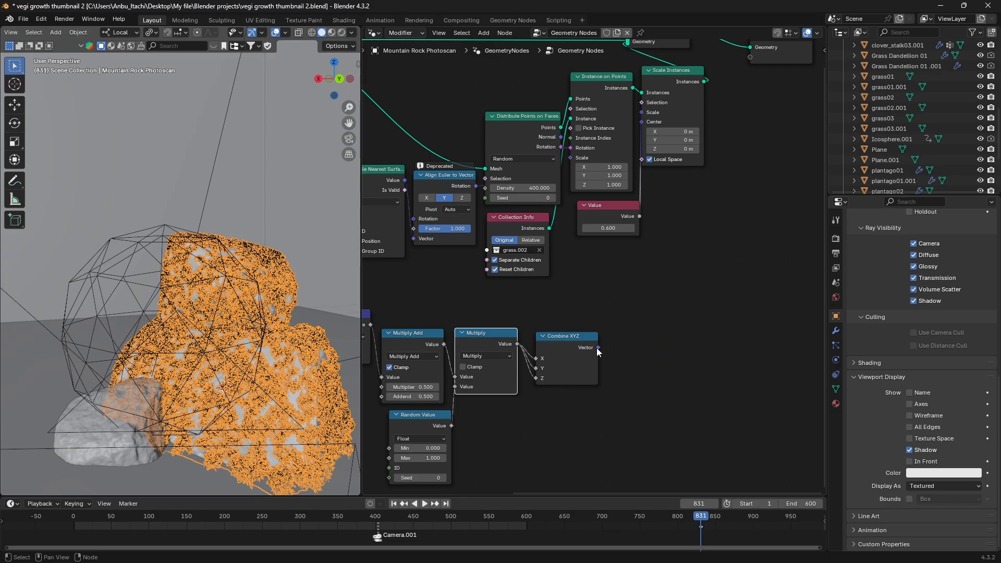
Link Combine XYZ's Vector output to the Scale input of Instance on Points and place that node between Distribute Points on Faces and Scale Instances
{"action": "left_click_drag", "start_coordinate": [599, 347], "coordinate": [552, 177]}
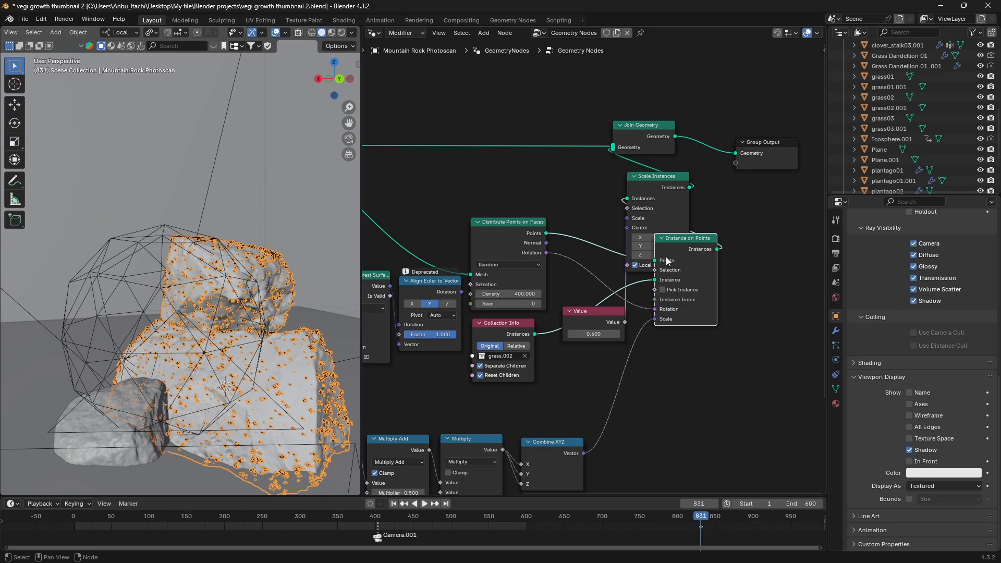
{"action": "left_click_drag", "start_coordinate": [665, 254], "coordinate": [568, 216]}
Trial-move the icosphere to check how the grass scale reacts, cancel the move and reselect the mountain rock
{"action": "left_click", "coordinate": [251, 345]}
{"action": "key", "text": "g"}
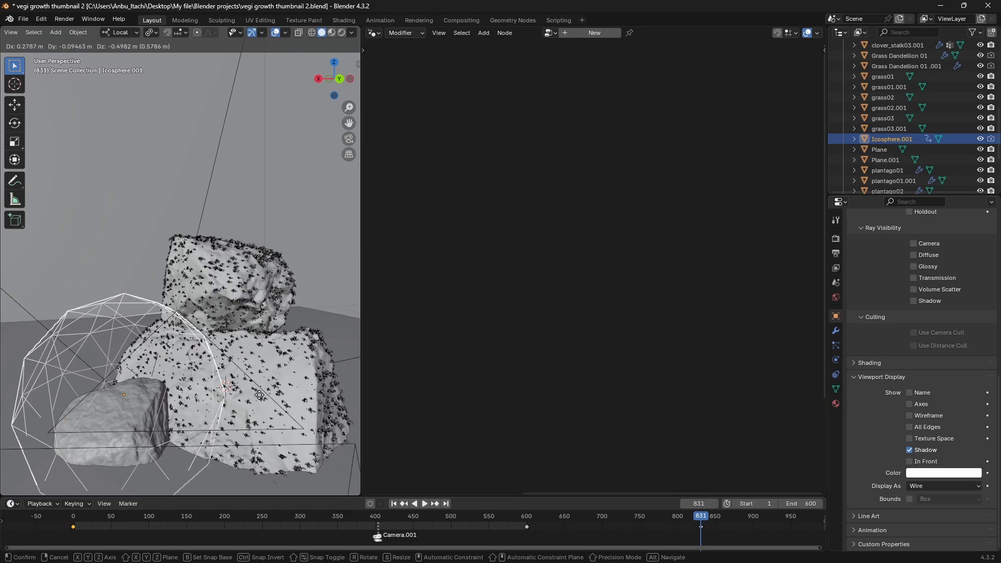
{"action": "right_click", "coordinate": [267, 353]}
{"action": "left_click", "coordinate": [270, 353]}
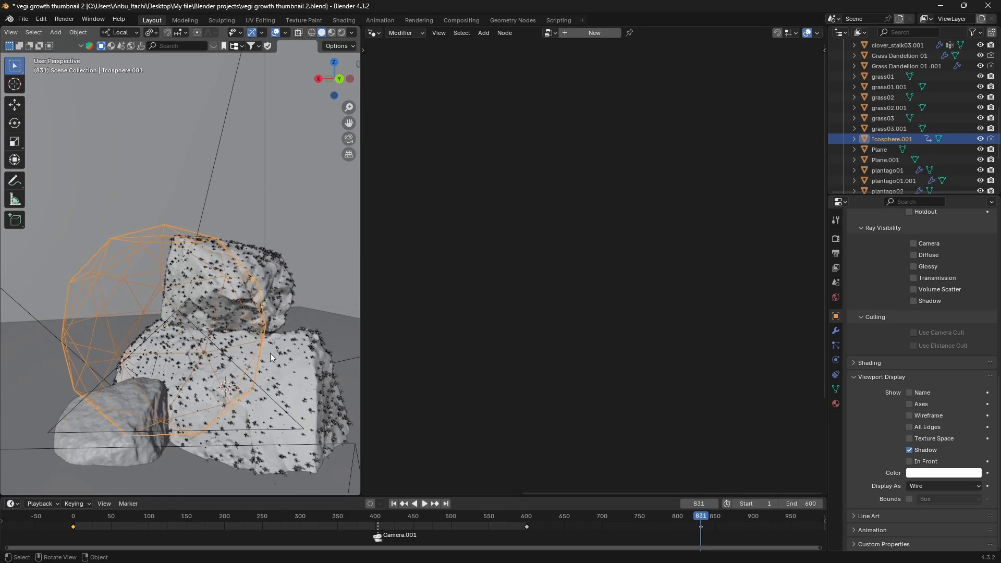
Set the Random Value node's Min to 1.4 and Max to 0.4
{"action": "middle_click_drag", "start_coordinate": [433, 375], "coordinate": [486, 288]}
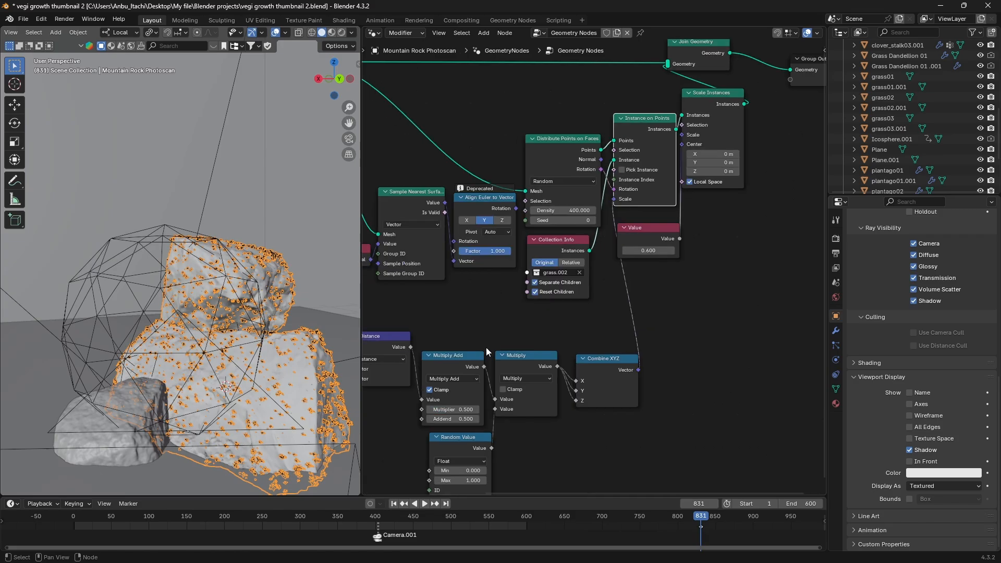
{"action": "scroll", "coordinate": [471, 404], "scroll_direction": "down", "scroll_amount": 2}
{"action": "scroll", "coordinate": [468, 440], "scroll_direction": "up", "scroll_amount": 5}
{"action": "middle_click_drag", "start_coordinate": [475, 449], "coordinate": [559, 360]}
{"action": "scroll", "coordinate": [559, 360], "scroll_direction": "up", "scroll_amount": 1}
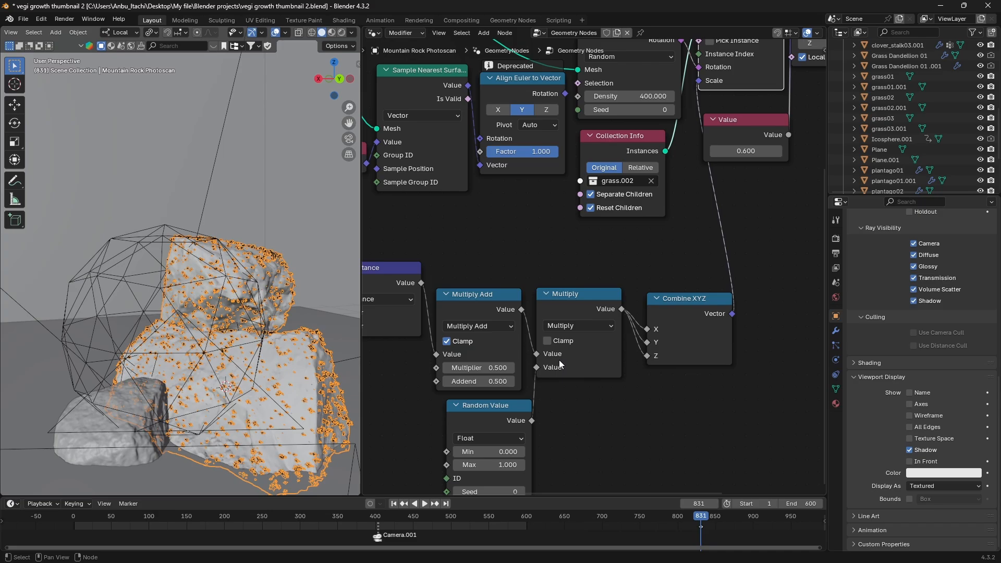
{"action": "left_click", "coordinate": [477, 452]}
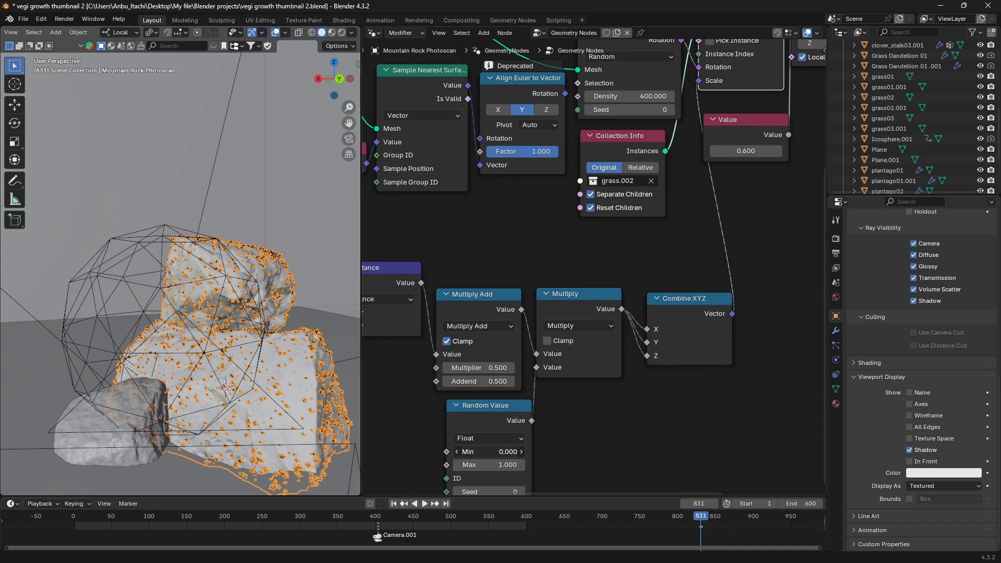
{"action": "type", "text": "1.4"}
{"action": "key", "text": "Return"}
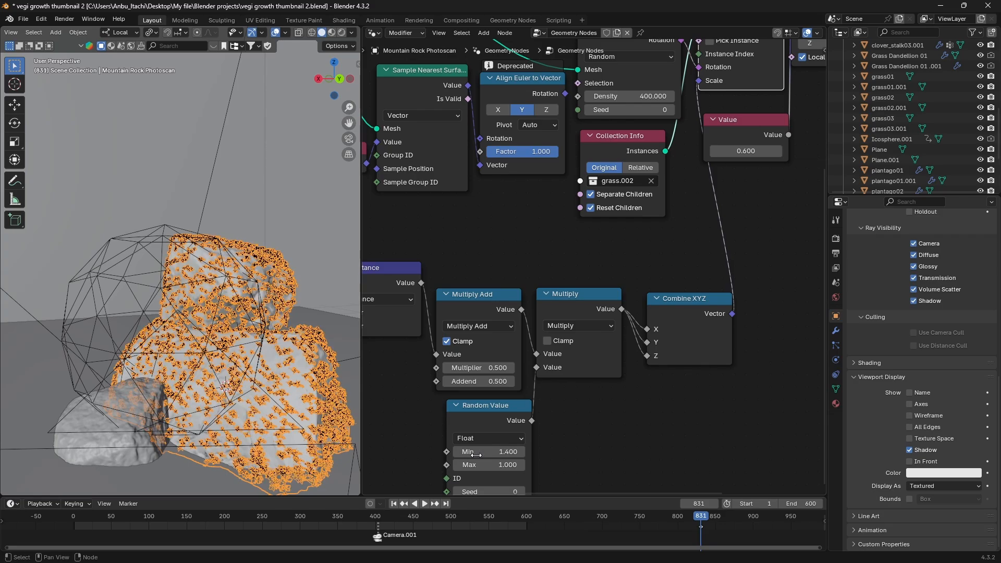
{"action": "left_click", "coordinate": [483, 464]}
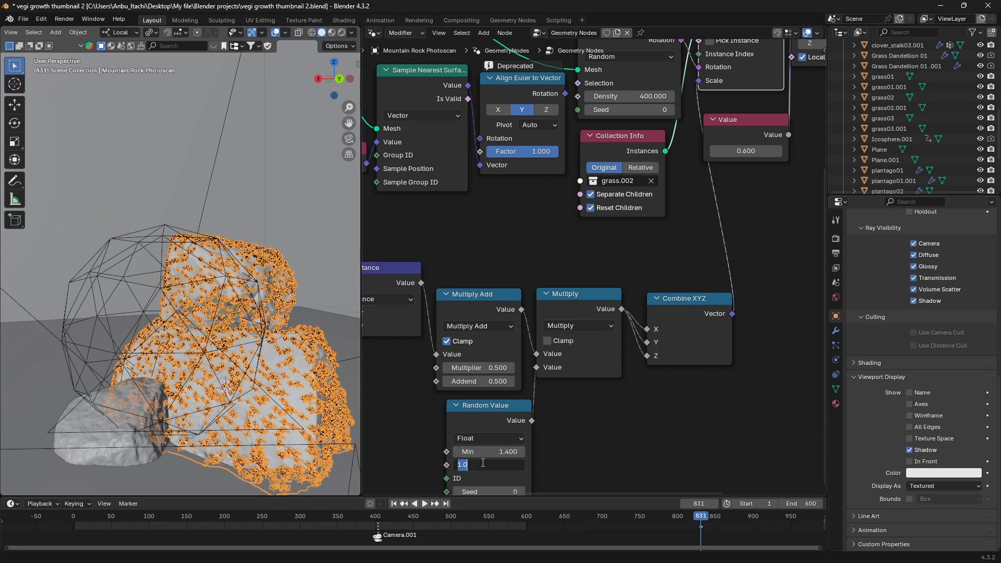
{"action": "key", "text": "BackSpace"}
{"action": "type", "text": ".4"}
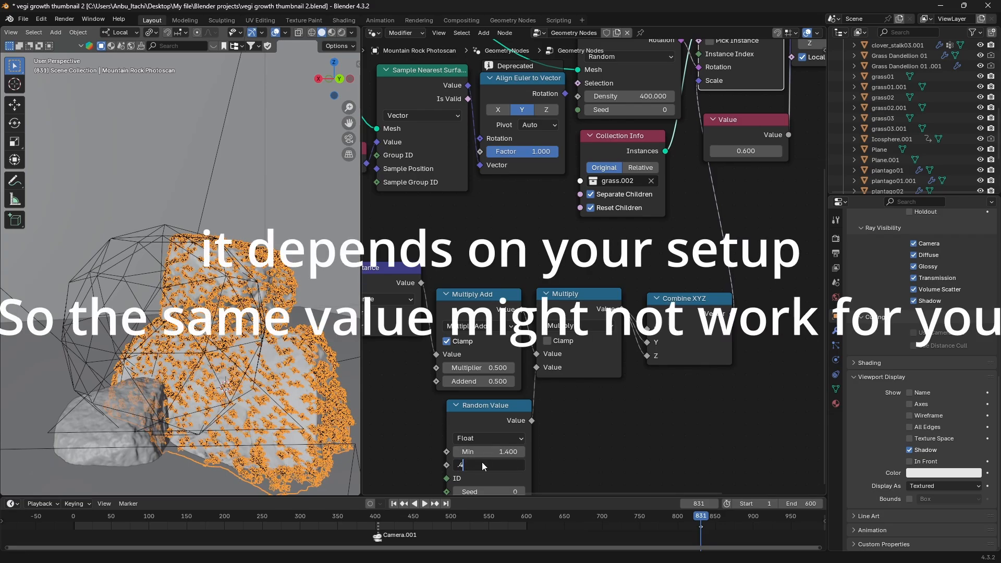
{"action": "key", "text": "Return"}
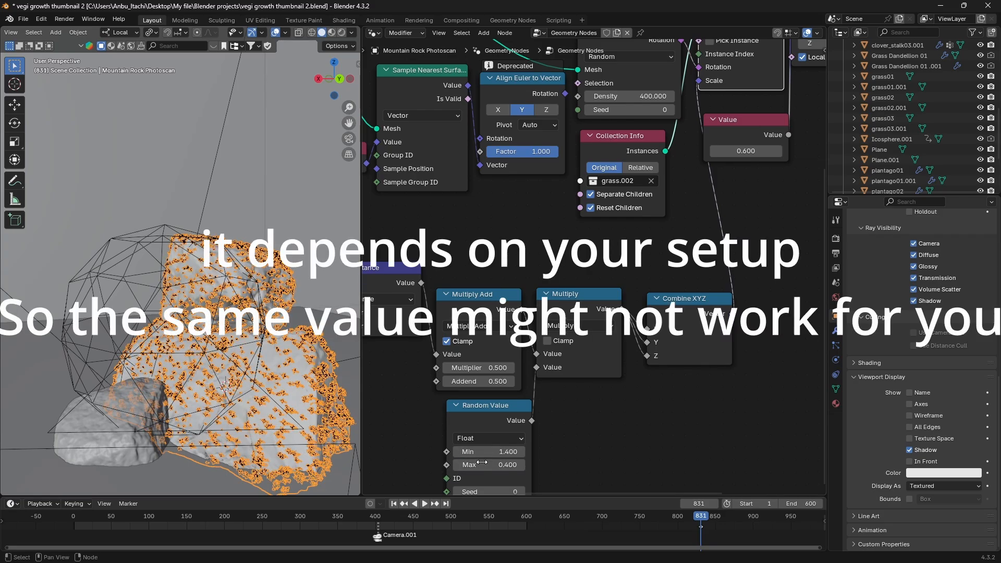
Set the Multiply Add node's Multiplier to -8 and Addend to 2.7
{"action": "left_click", "coordinate": [475, 367]}
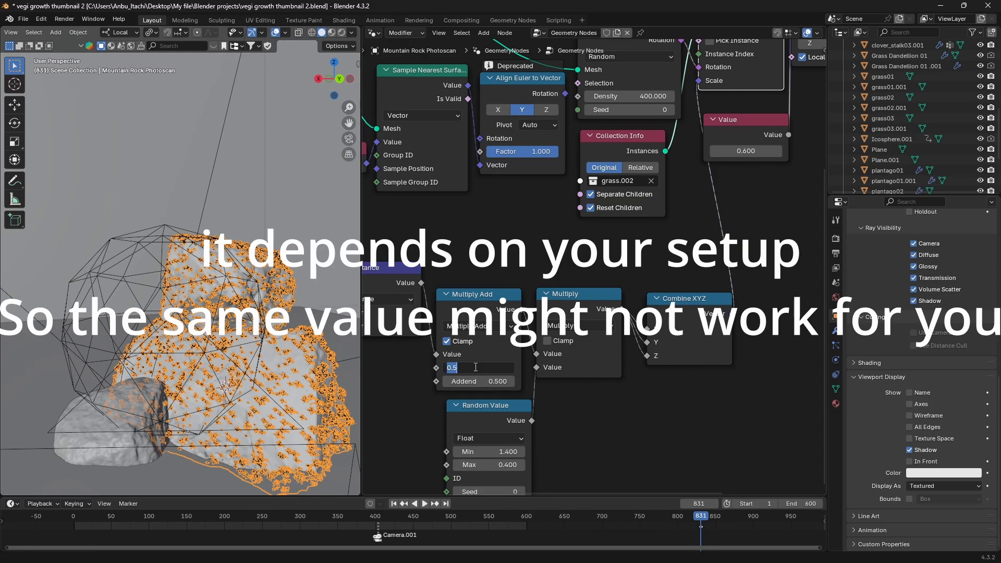
{"action": "type", "text": "-"}
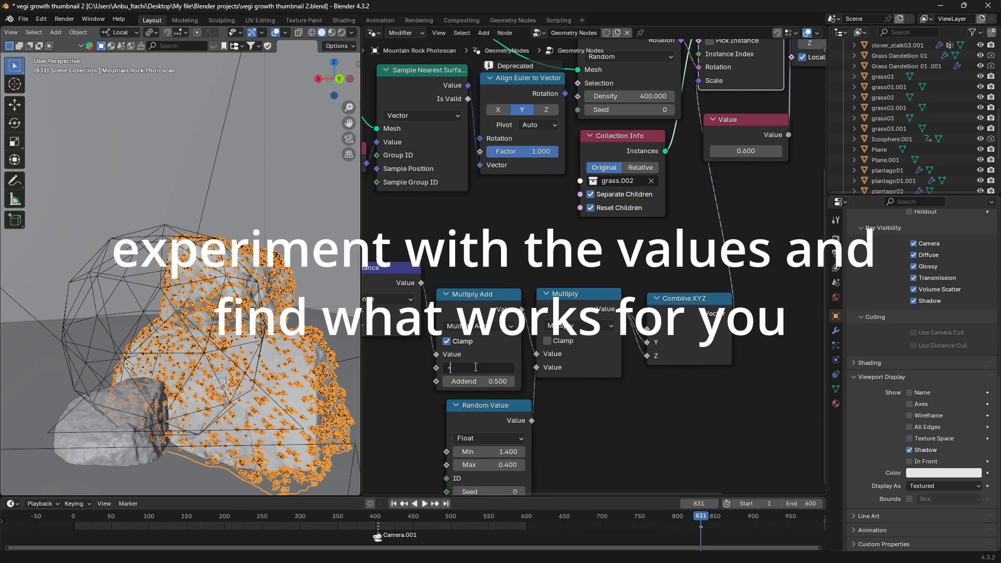
{"action": "type", "text": "8"}
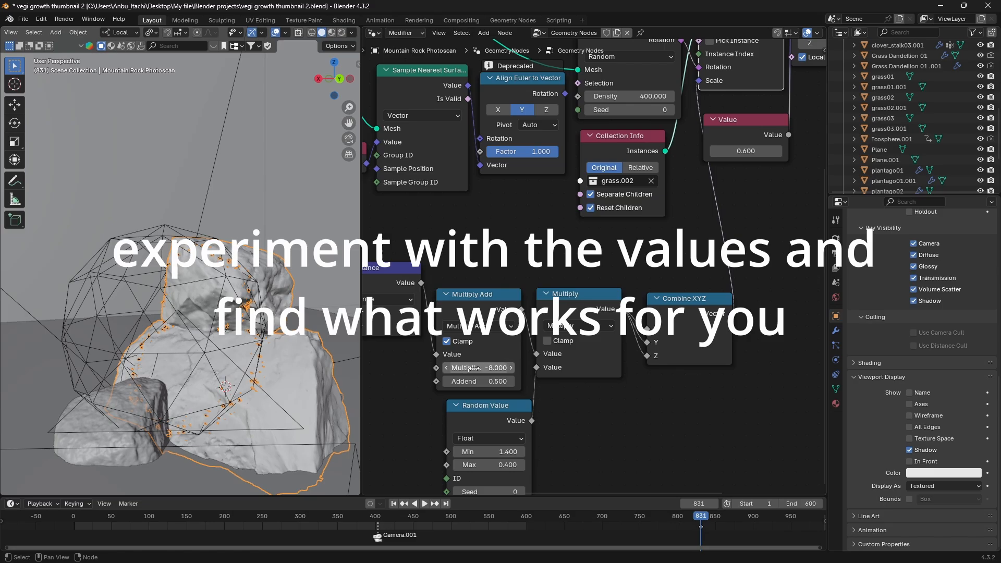
{"action": "left_click", "coordinate": [478, 382]}
{"action": "type", "text": "2.7"}
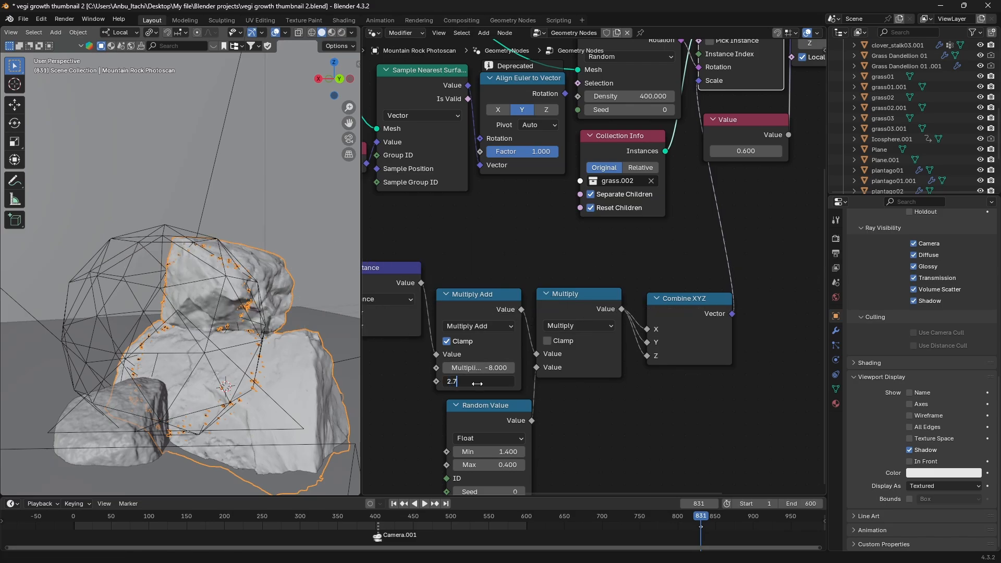
{"action": "key", "text": "Return"}
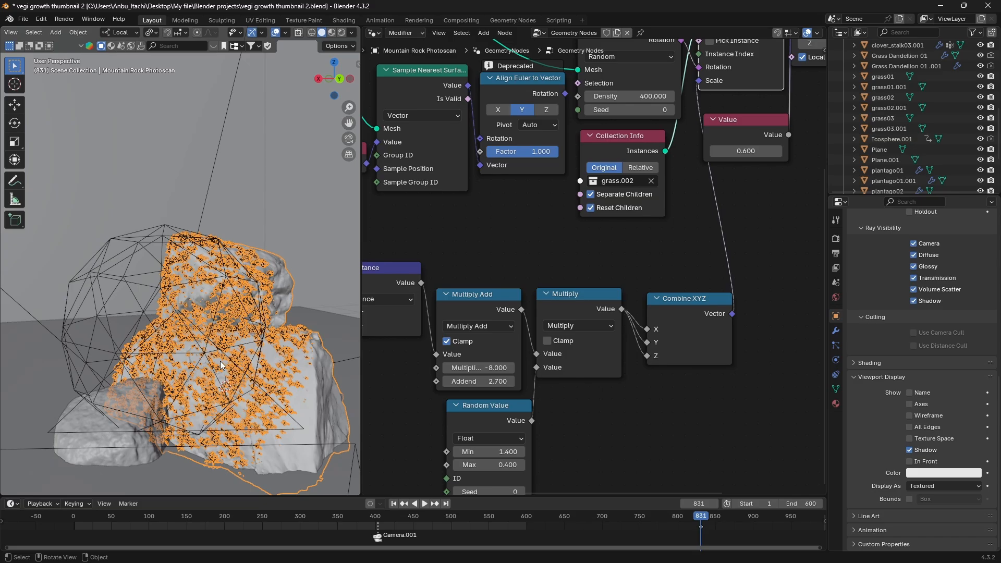
Check the grass growth by trial-moving the icosphere without keeping the move and scrubbing to frame 89, and reselect the mountain rock
{"action": "left_click", "coordinate": [213, 341]}
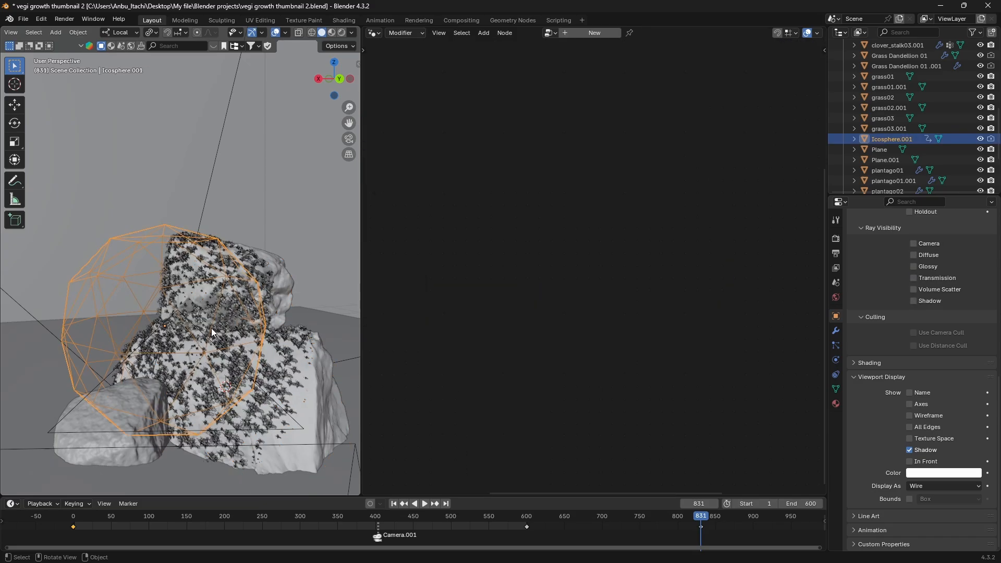
{"action": "key", "text": "g"}
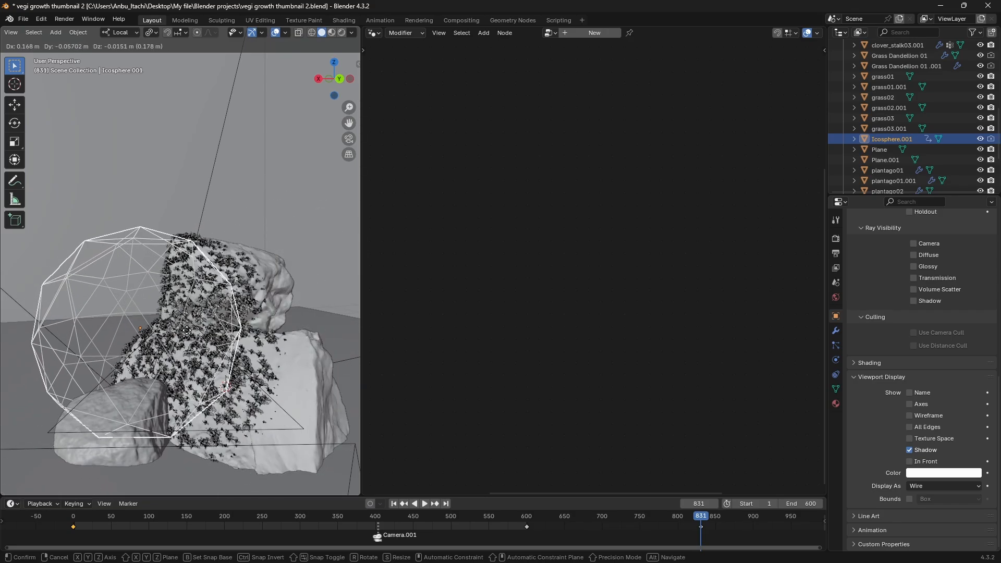
{"action": "right_click", "coordinate": [224, 335]}
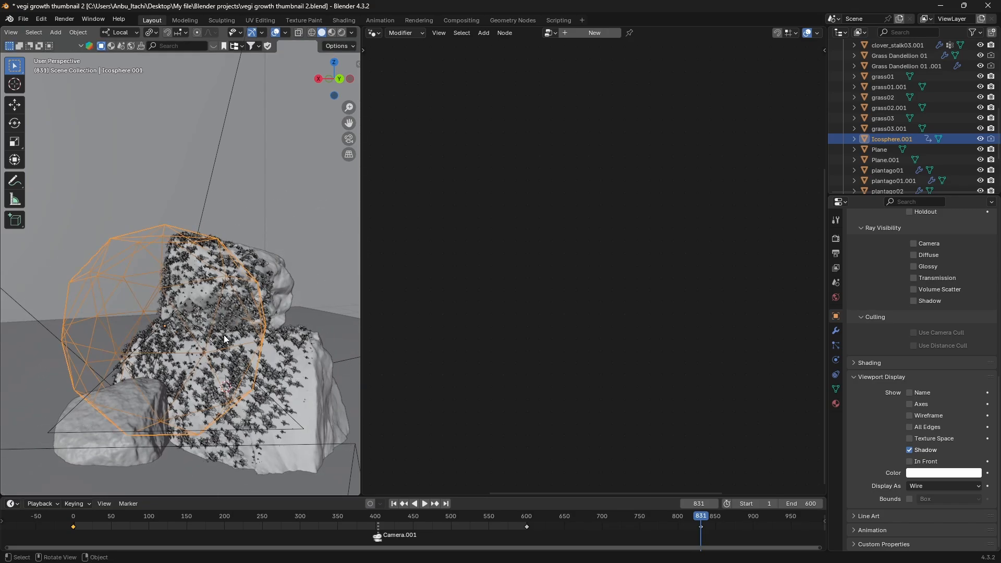
{"action": "left_click_drag", "start_coordinate": [78, 516], "coordinate": [141, 489]}
{"action": "left_click", "coordinate": [252, 363]}
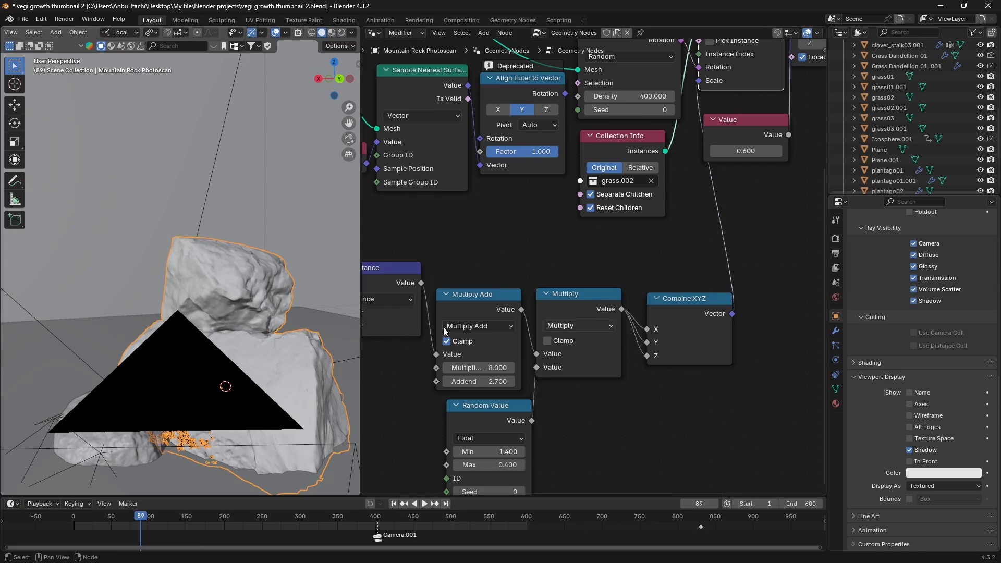
Select all proximity scale nodes from Object Info and Position through Combine XYZ and move them well away from the scattering nodes
{"action": "scroll", "coordinate": [428, 364], "scroll_direction": "down", "scroll_amount": 4}
{"action": "left_click_drag", "start_coordinate": [528, 283], "coordinate": [533, 282]}
{"action": "middle_click_drag", "start_coordinate": [618, 260], "coordinate": [617, 272]}
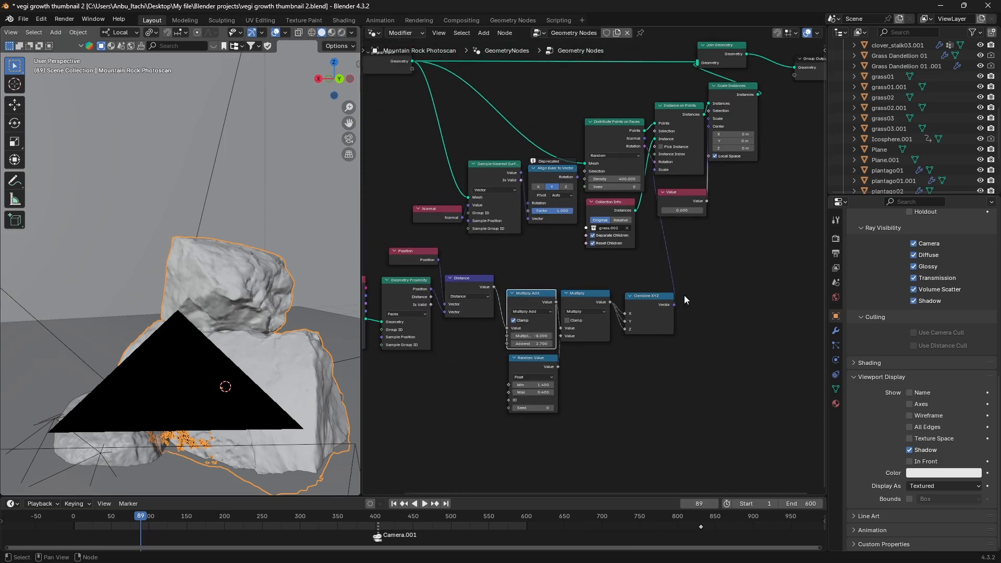
{"action": "left_click_drag", "start_coordinate": [717, 291], "coordinate": [398, 418]}
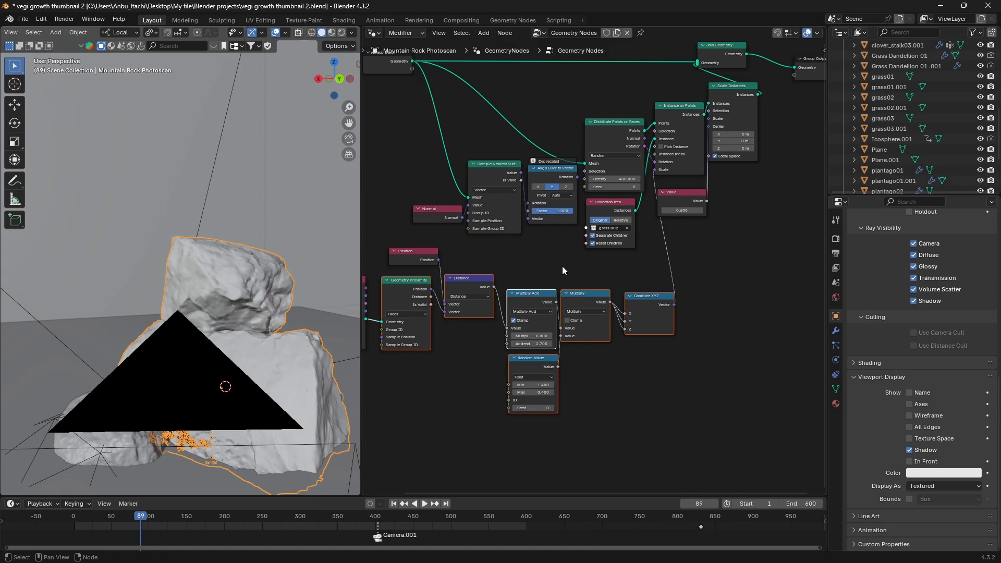
{"action": "middle_click_drag", "start_coordinate": [674, 293], "coordinate": [738, 314]}
{"action": "left_click_drag", "start_coordinate": [738, 314], "coordinate": [371, 447]}
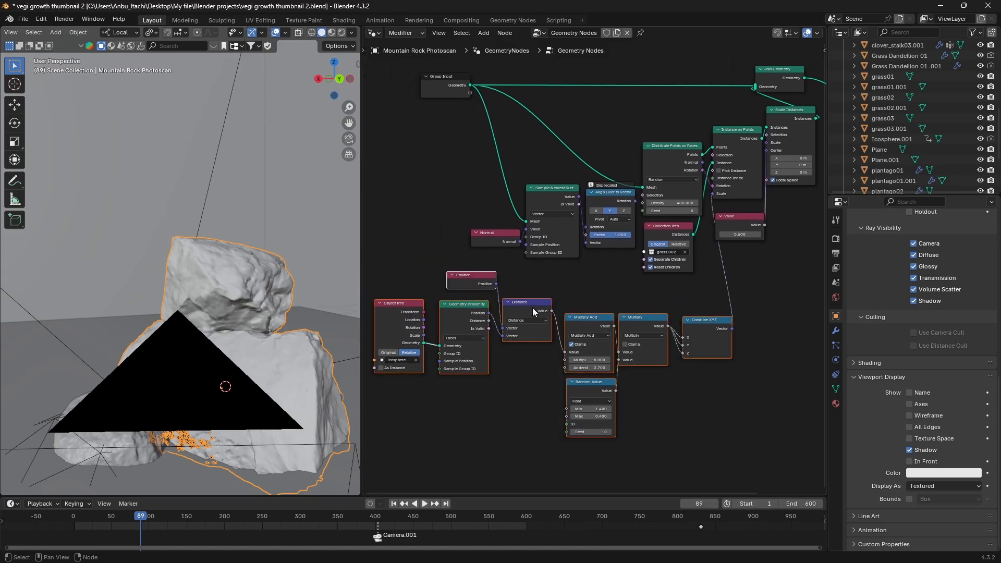
{"action": "left_click_drag", "start_coordinate": [533, 308], "coordinate": [295, 319]}
Select the whole separated cluster of proximity scale nodes, from Object Info to Combine XYZ, including Position and Random Value
{"action": "middle_click_drag", "start_coordinate": [589, 297], "coordinate": [428, 404]}
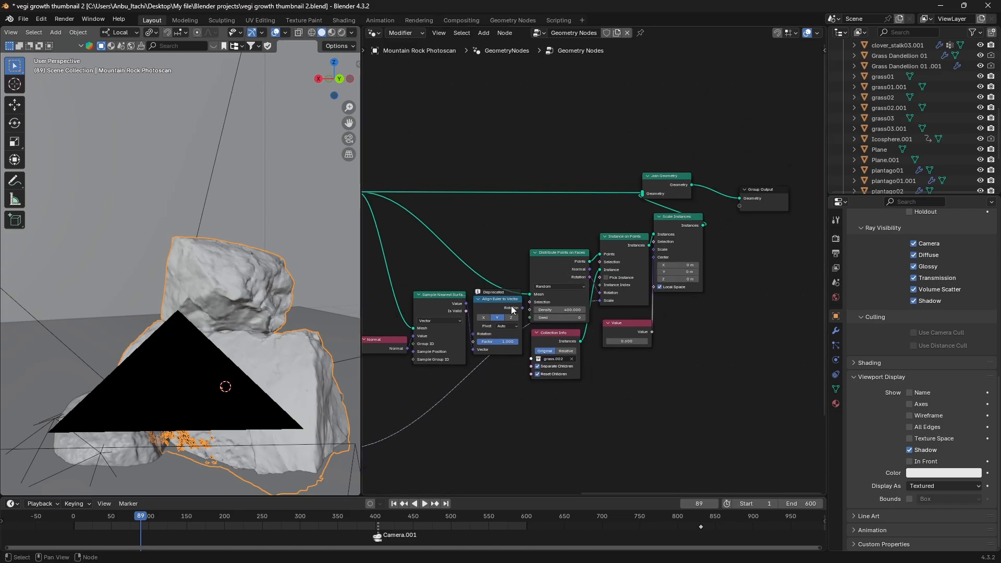
{"action": "left_click", "coordinate": [483, 309]}
{"action": "left_click", "coordinate": [545, 341]}
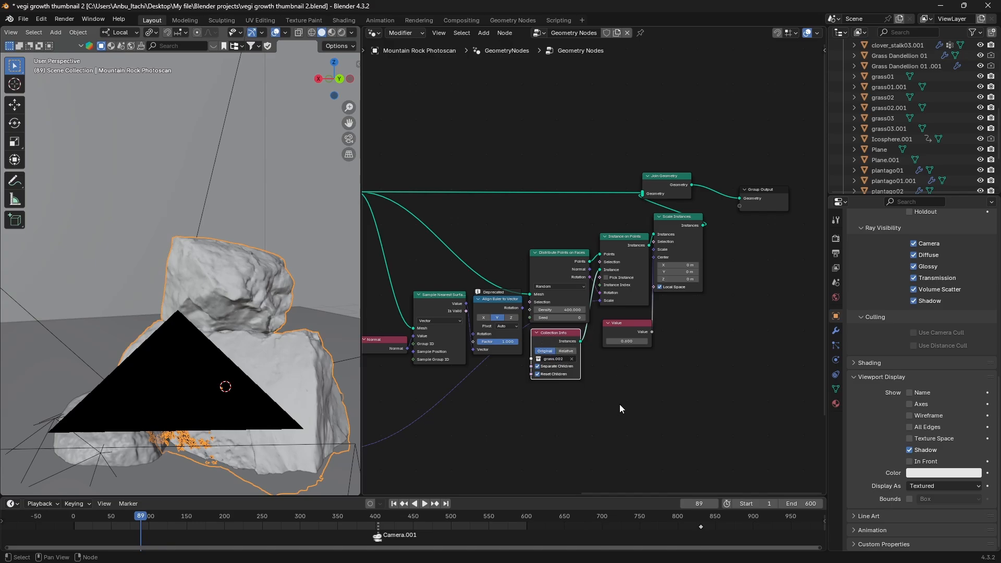
{"action": "scroll", "coordinate": [620, 409], "scroll_direction": "down", "scroll_amount": 3}
{"action": "middle_click_drag", "start_coordinate": [511, 369], "coordinate": [634, 372]}
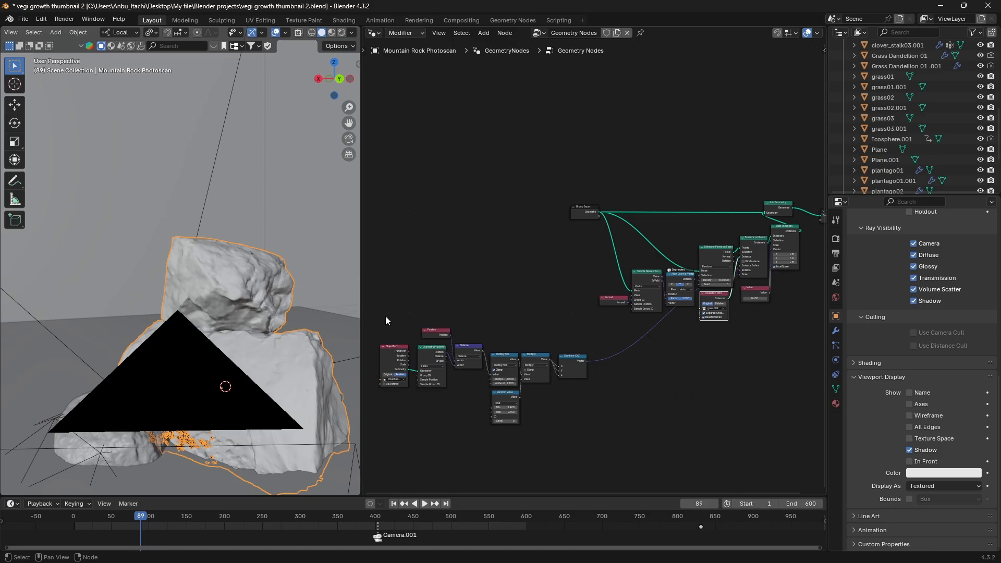
{"action": "left_click_drag", "start_coordinate": [386, 316], "coordinate": [587, 401]}
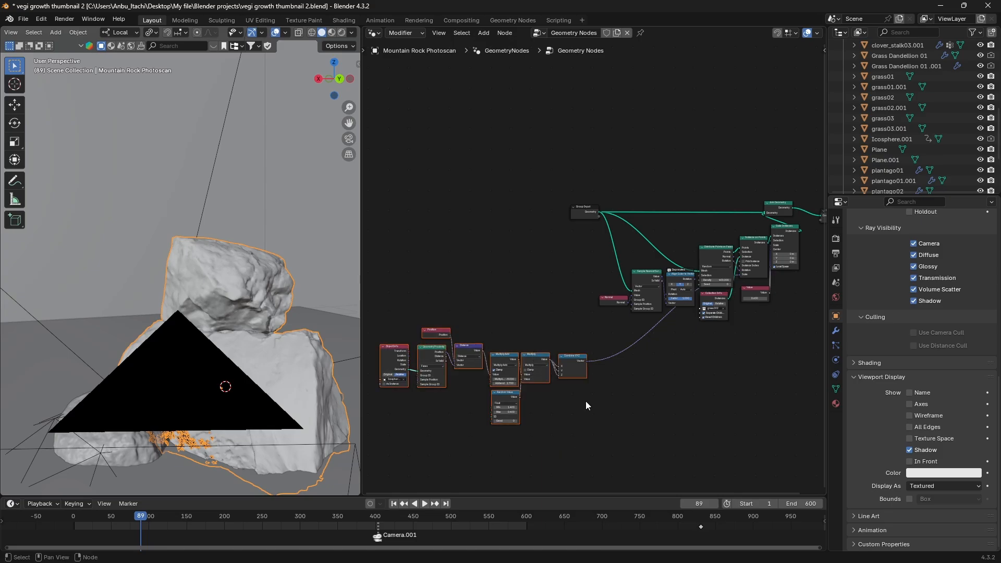